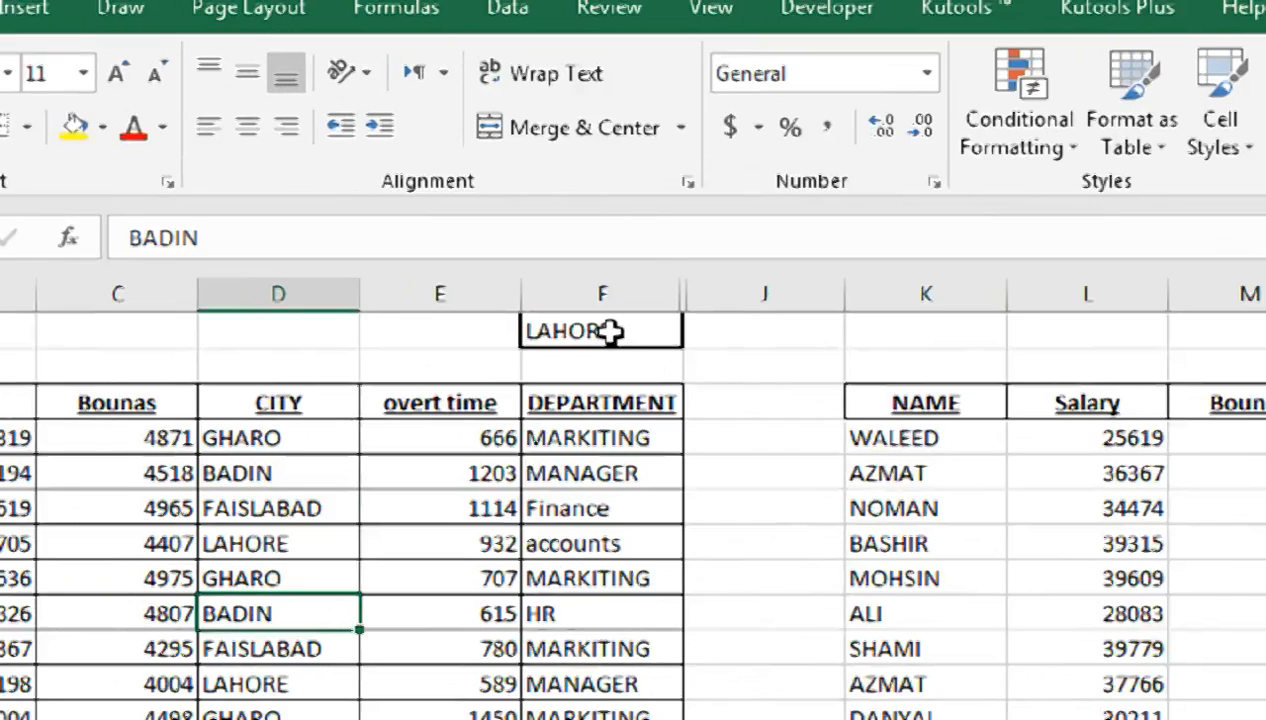
Step: Try the city selector in cell F1 with GHARO and finish with KARACHI selected
{"action": "left_click", "coordinate": [530, 231]}
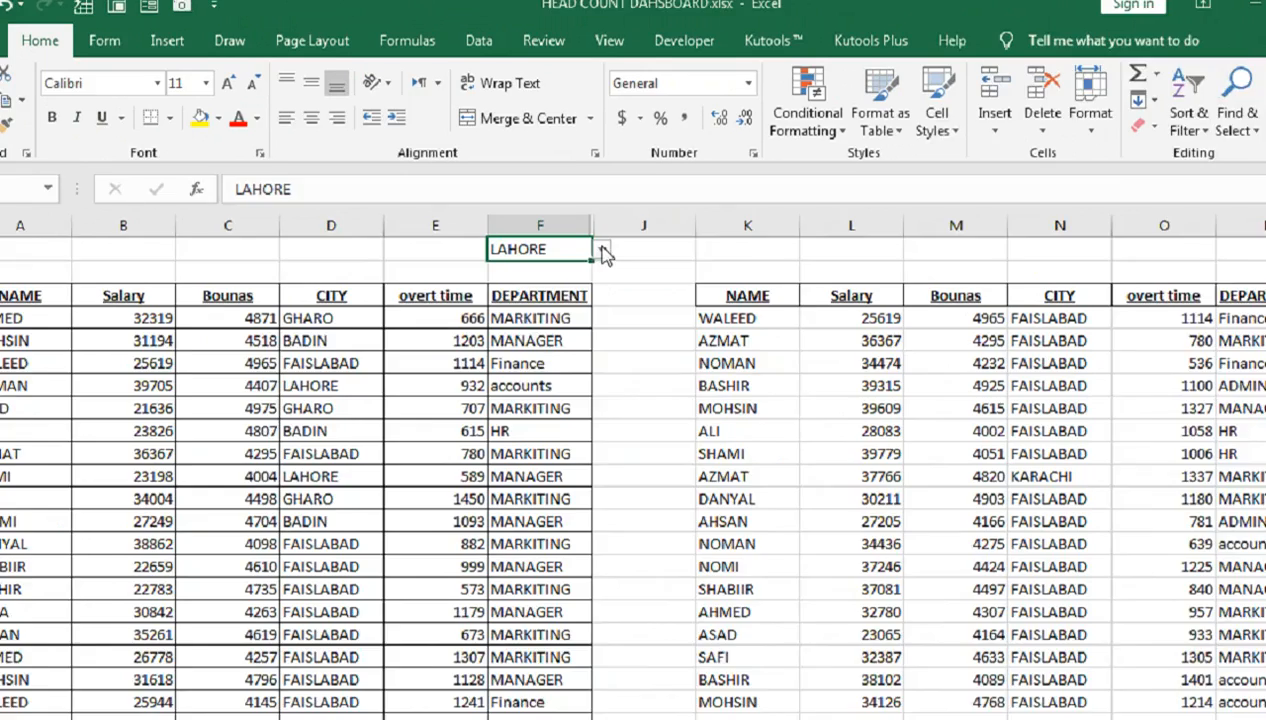
{"action": "left_click", "coordinate": [603, 250]}
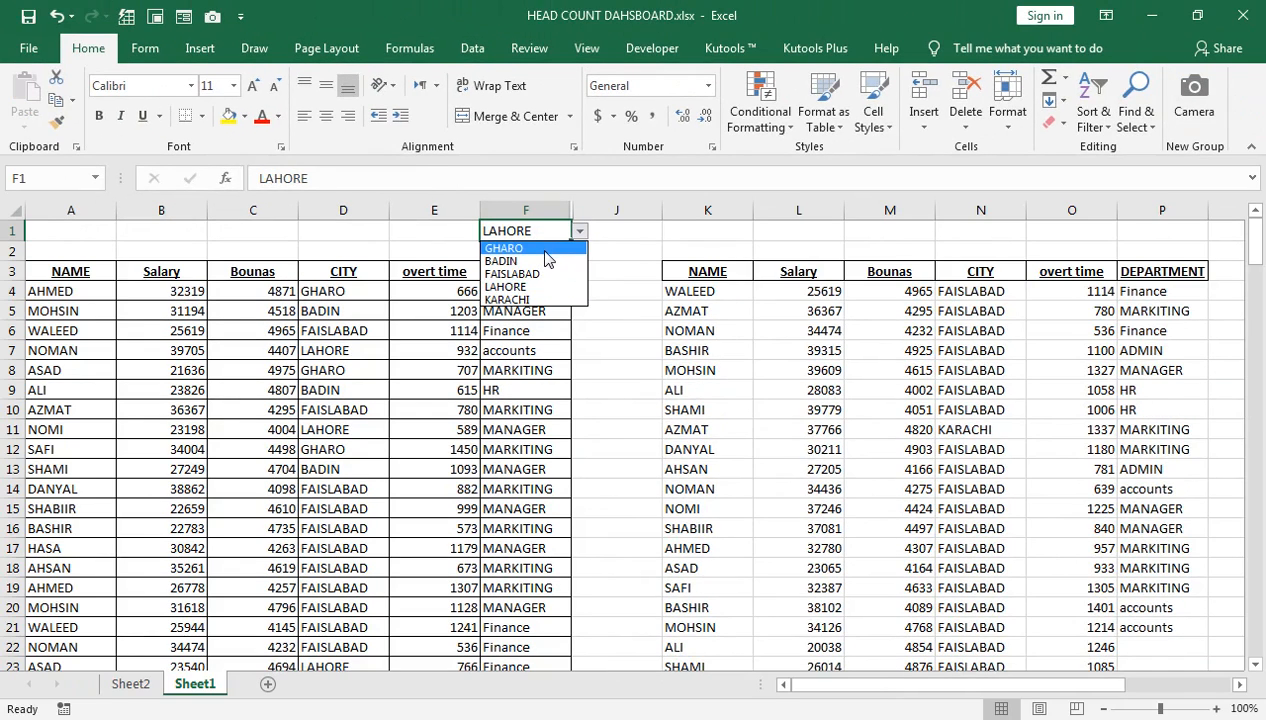
{"action": "left_click", "coordinate": [547, 249]}
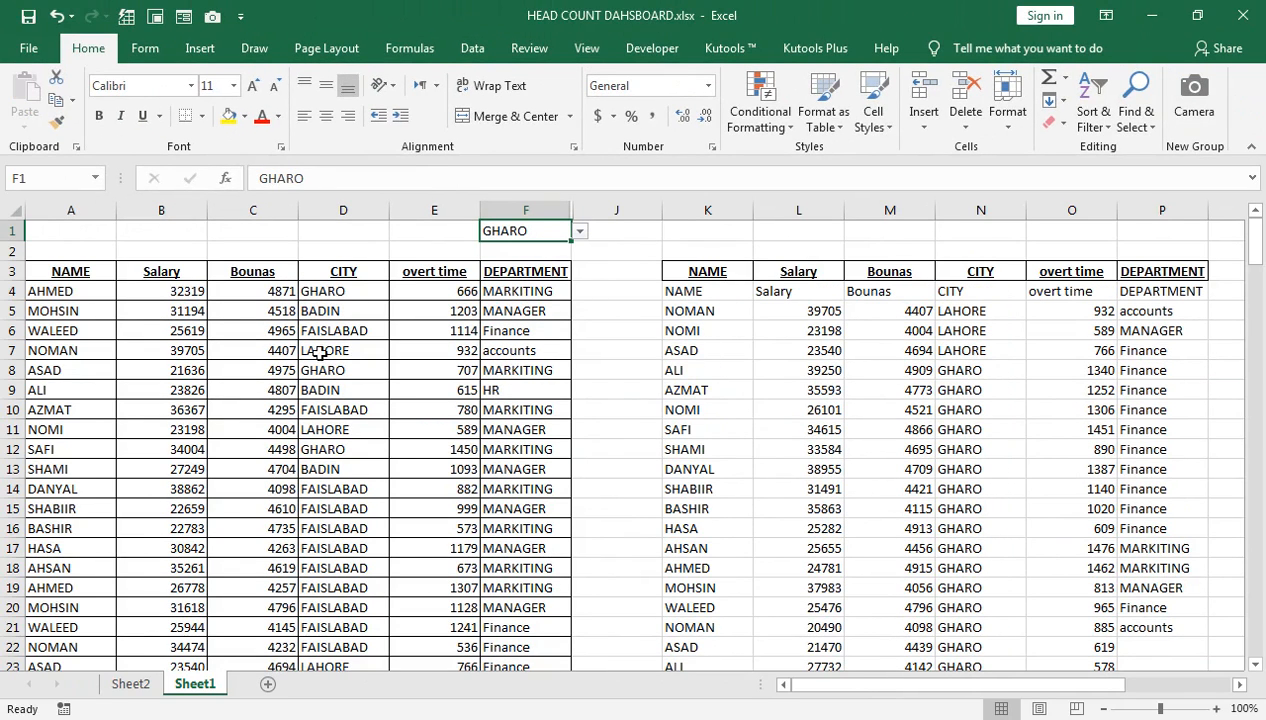
{"action": "left_click", "coordinate": [581, 233]}
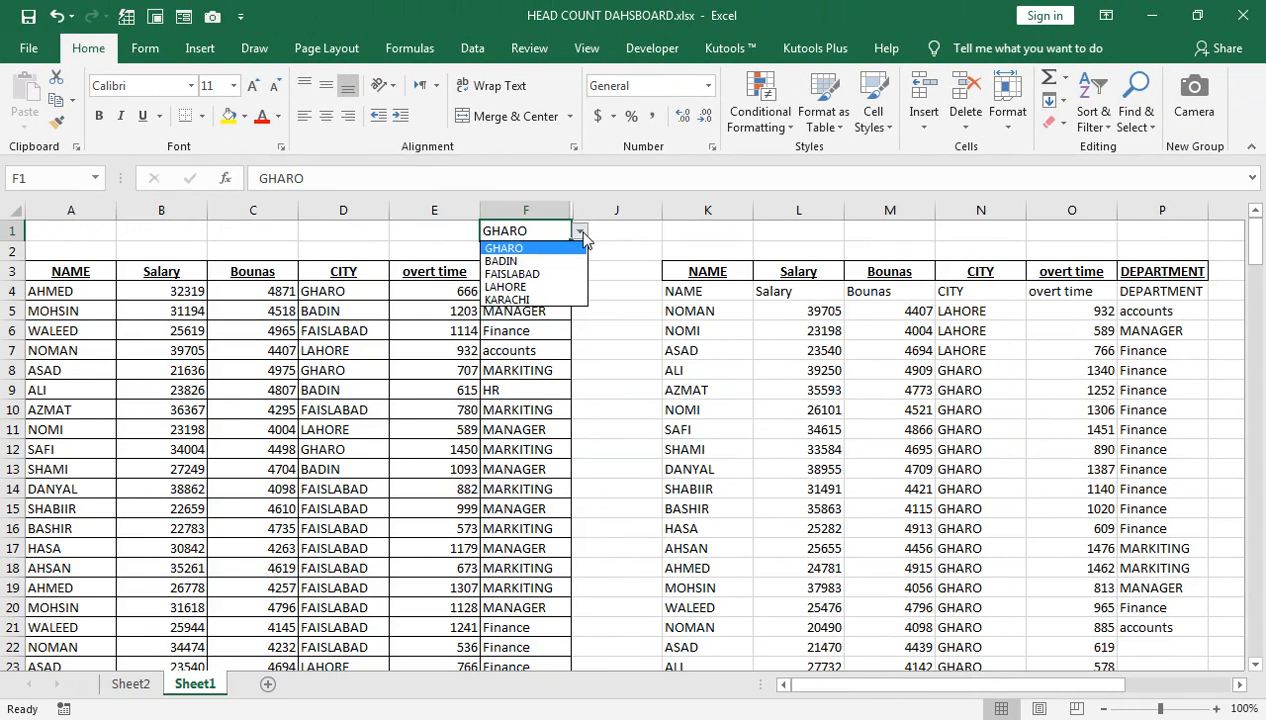
{"action": "left_click", "coordinate": [526, 299]}
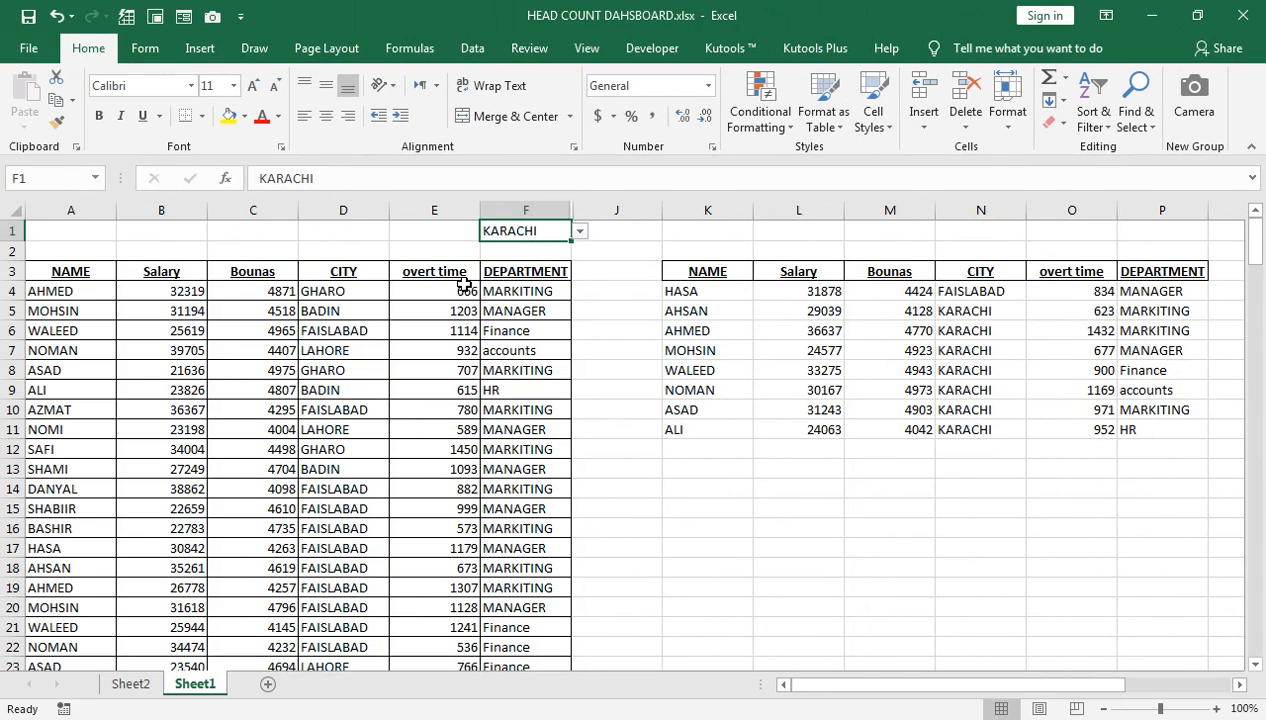
Step: Copy the whole employee table starting at A3 on Sheet1 into cell A3 of a new sheet
{"action": "left_click", "coordinate": [90, 272]}
{"action": "key", "text": "ctrl+shift+Right"}
{"action": "key", "text": "ctrl+shift+Down"}
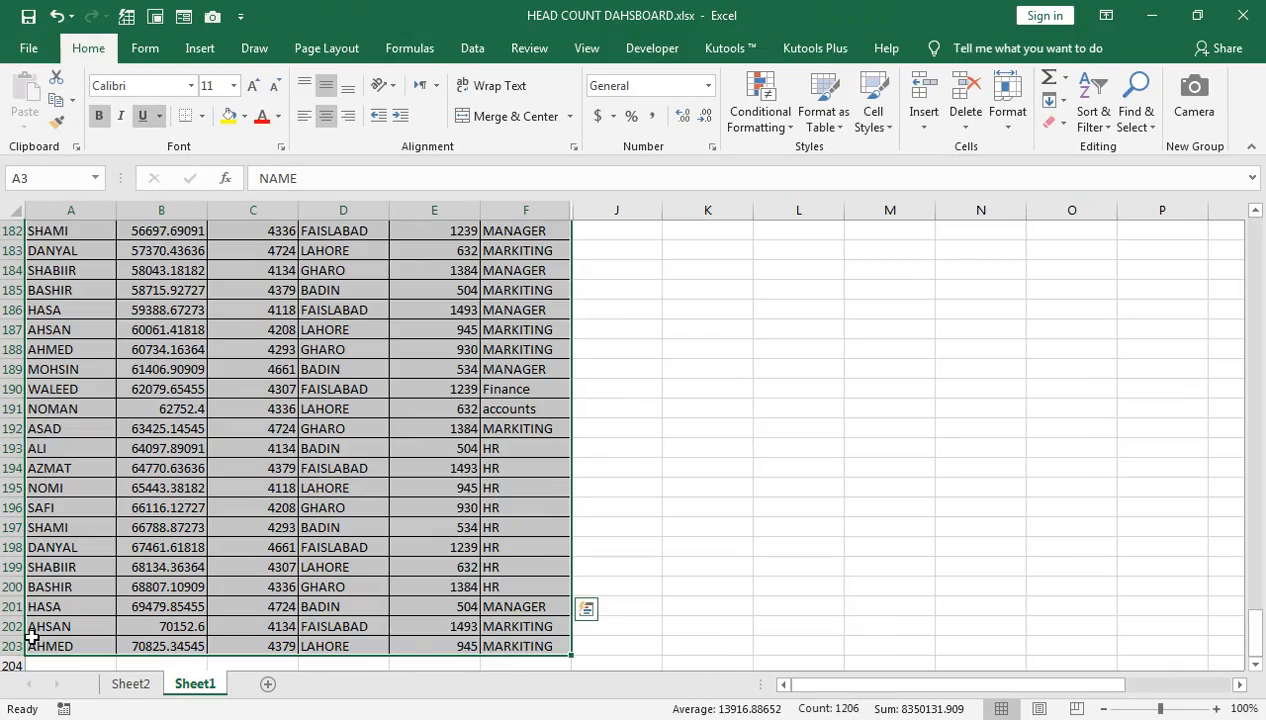
{"action": "key", "text": "ctrl+c"}
{"action": "left_click", "coordinate": [268, 683]}
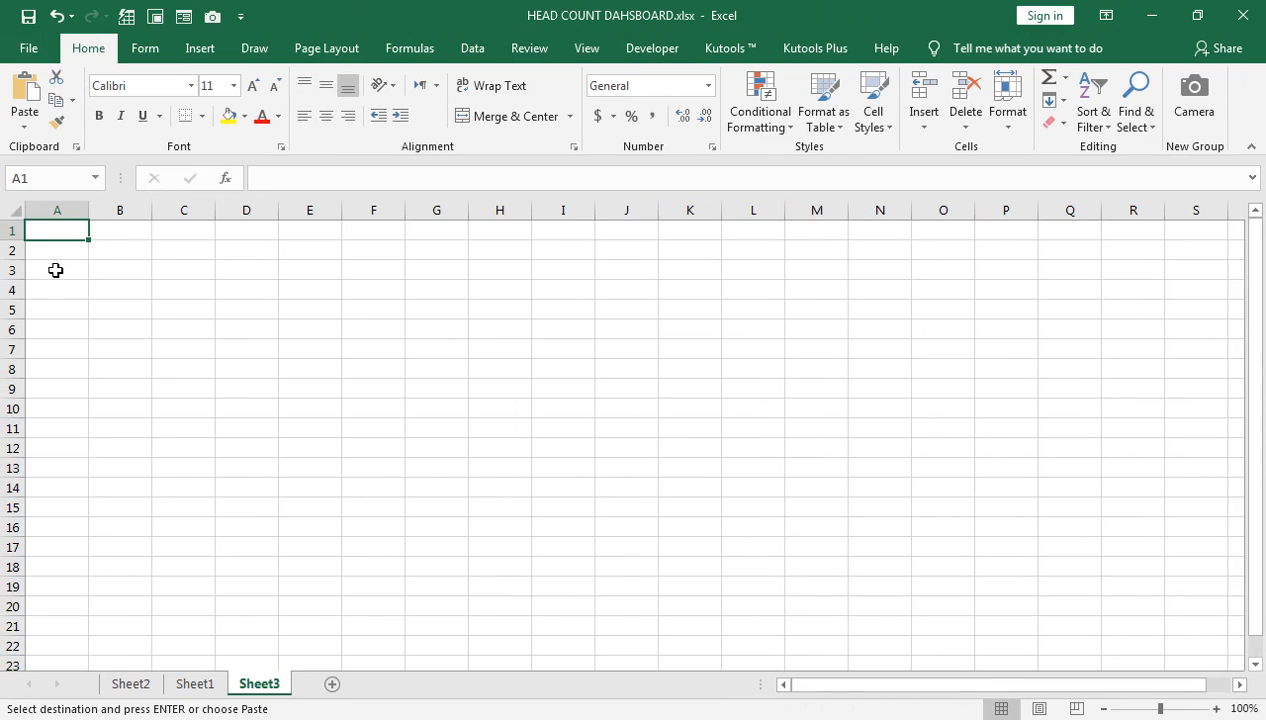
{"action": "left_click", "coordinate": [59, 267]}
{"action": "key", "text": "ctrl+v"}
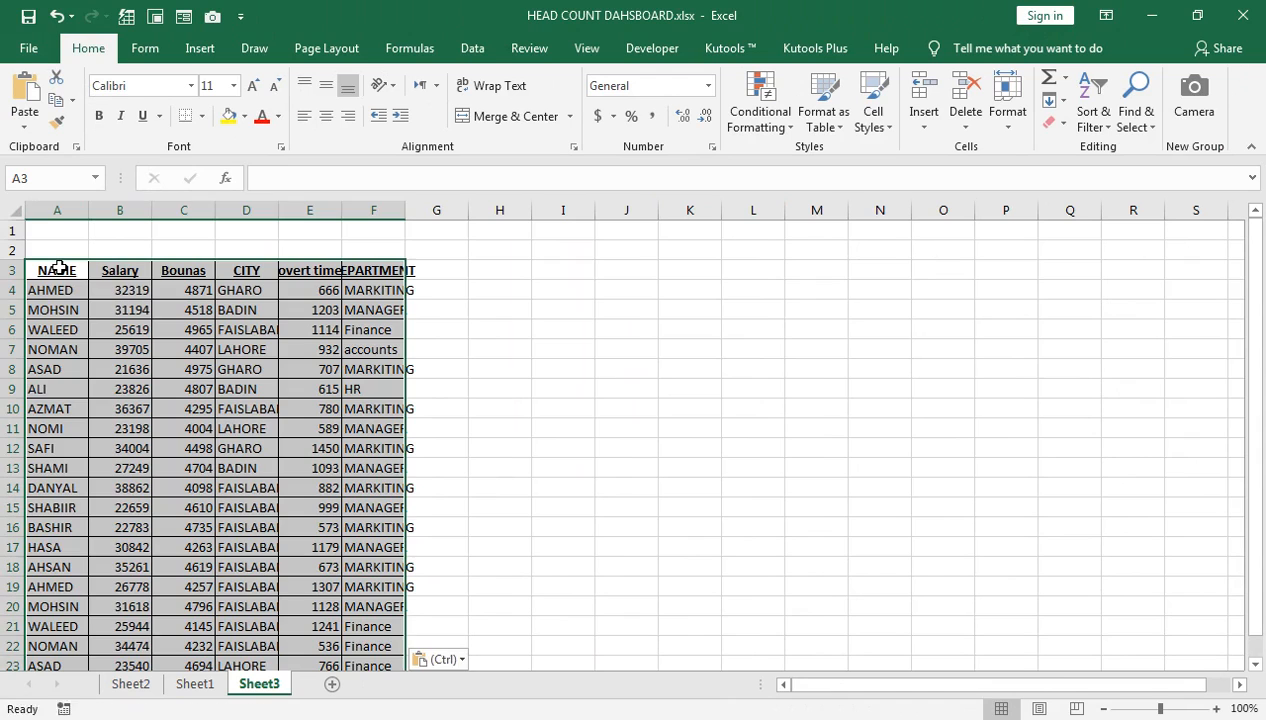
Step: Widen columns A to F, and give all columns of the new sheet one slightly narrower uniform width that fits the headings
{"action": "left_click_drag", "start_coordinate": [62, 210], "coordinate": [352, 210]}
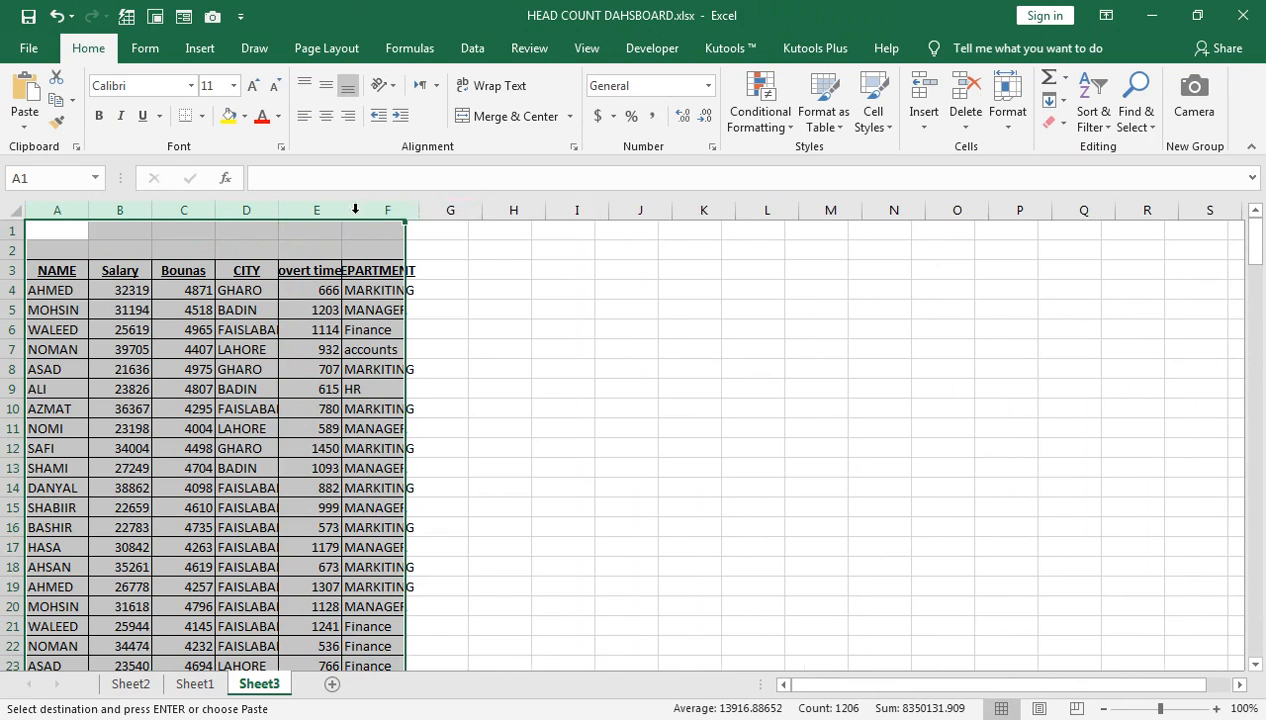
{"action": "double_click", "coordinate": [341, 210]}
{"action": "left_click_drag", "start_coordinate": [486, 209], "coordinate": [523, 209]}
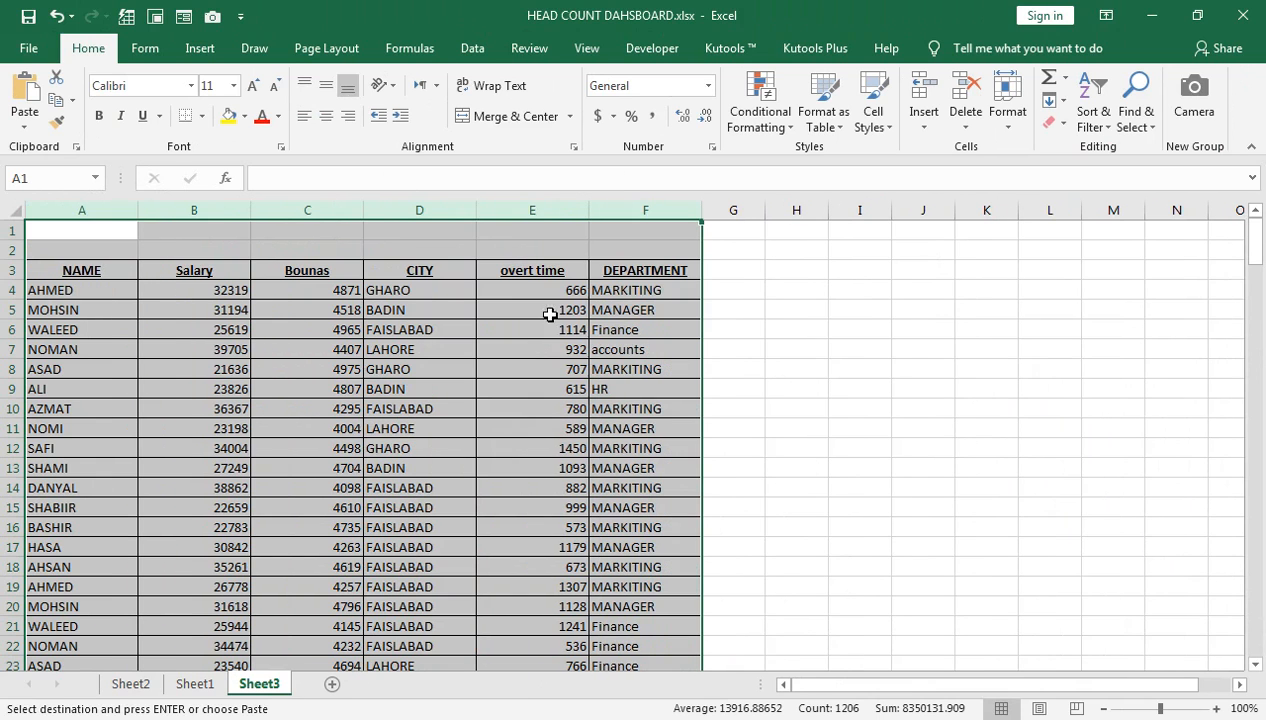
{"action": "left_click", "coordinate": [316, 294]}
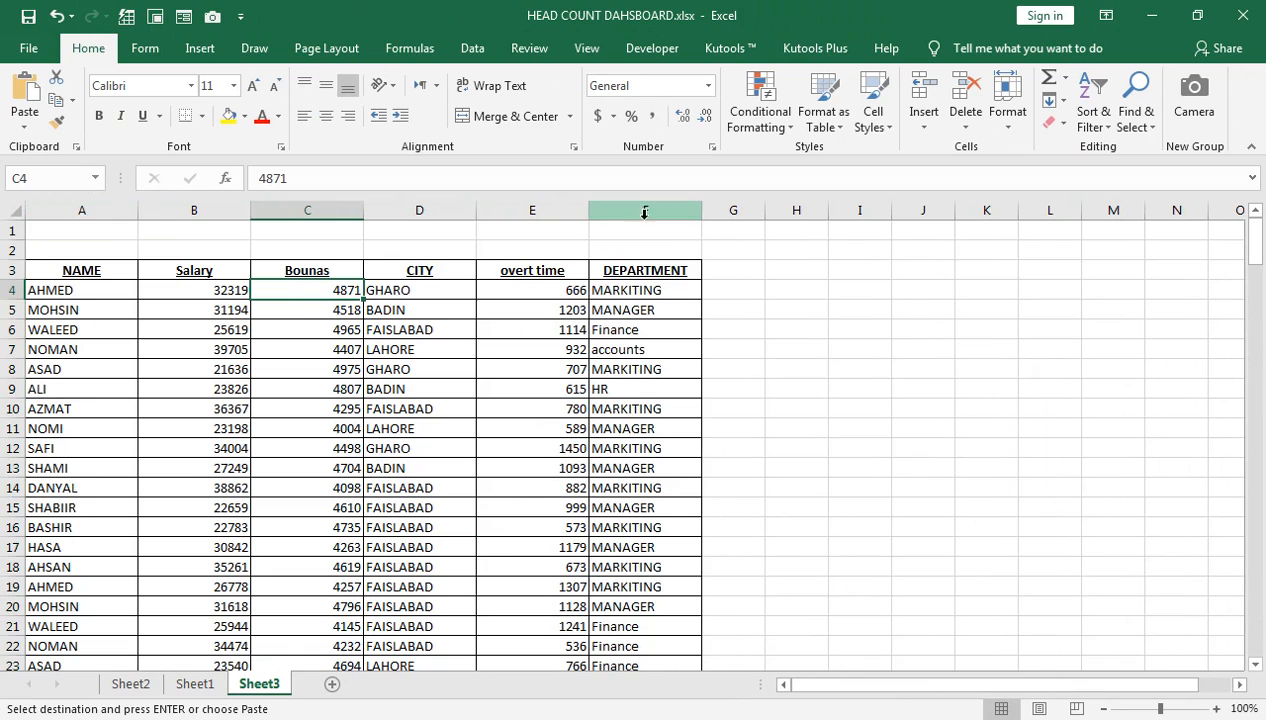
{"action": "left_click", "coordinate": [12, 210]}
{"action": "left_click_drag", "start_coordinate": [589, 210], "coordinate": [576, 210]}
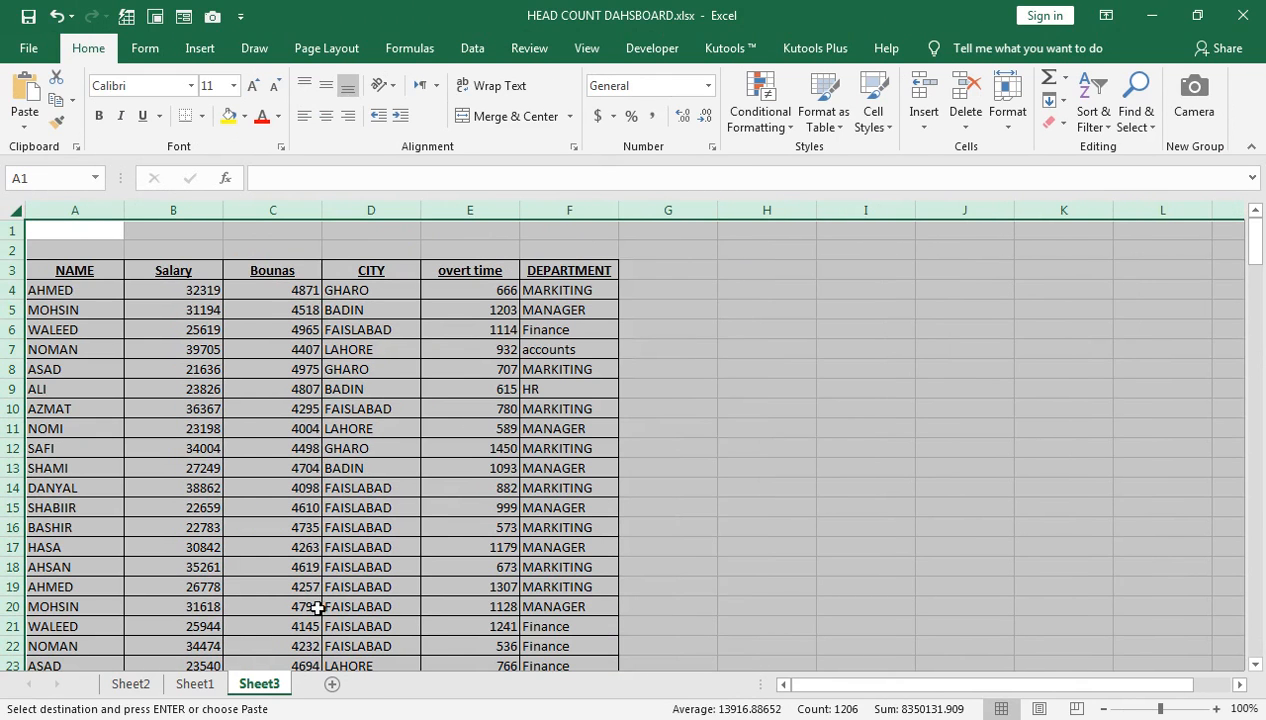
Step: Copy the list of cities in U4:U8 of Sheet1
{"action": "left_click", "coordinate": [195, 683]}
{"action": "key", "text": "Right"}
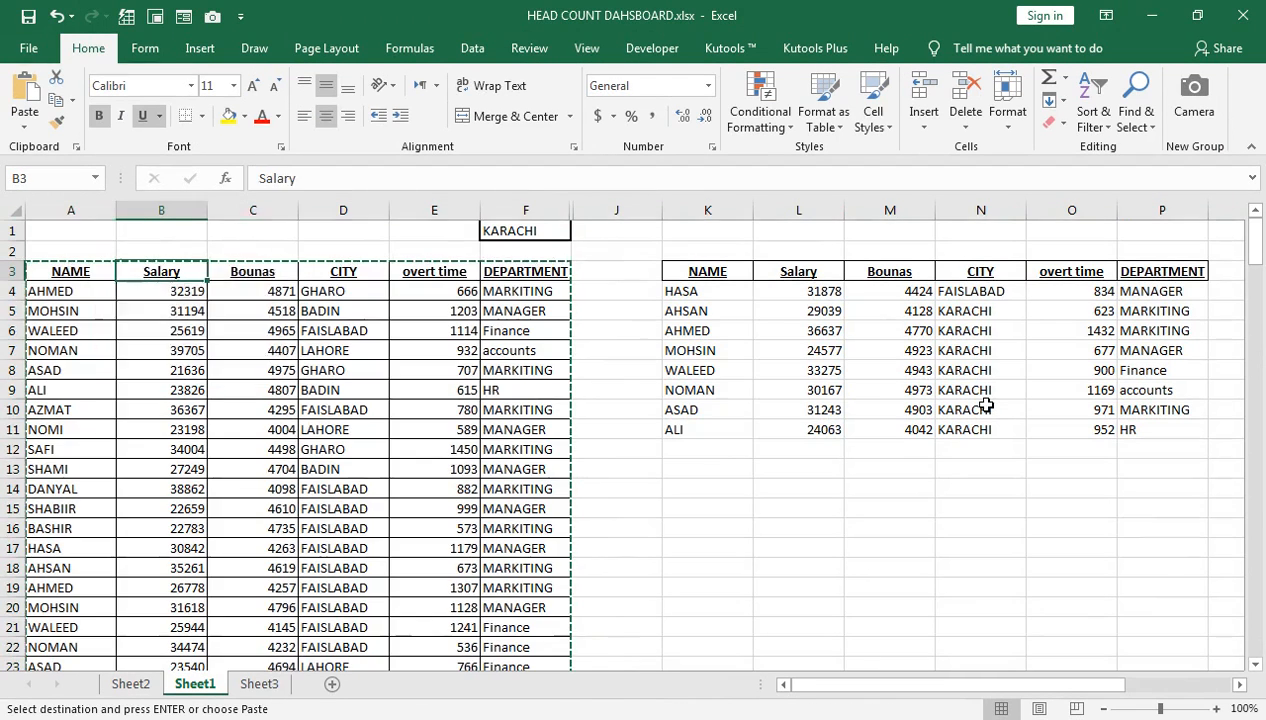
{"action": "key", "text": "Up"}
{"action": "key", "text": "Right"}
{"action": "key", "text": "Right"}
{"action": "key", "text": "Right"}
{"action": "key", "text": "Right"}
{"action": "key", "text": "Right"}
{"action": "key", "text": "Right"}
{"action": "key", "text": "Right"}
{"action": "key", "text": "Right"}
{"action": "key", "text": "Right"}
{"action": "key", "text": "Right"}
{"action": "key", "text": "Right"}
{"action": "key", "text": "Right"}
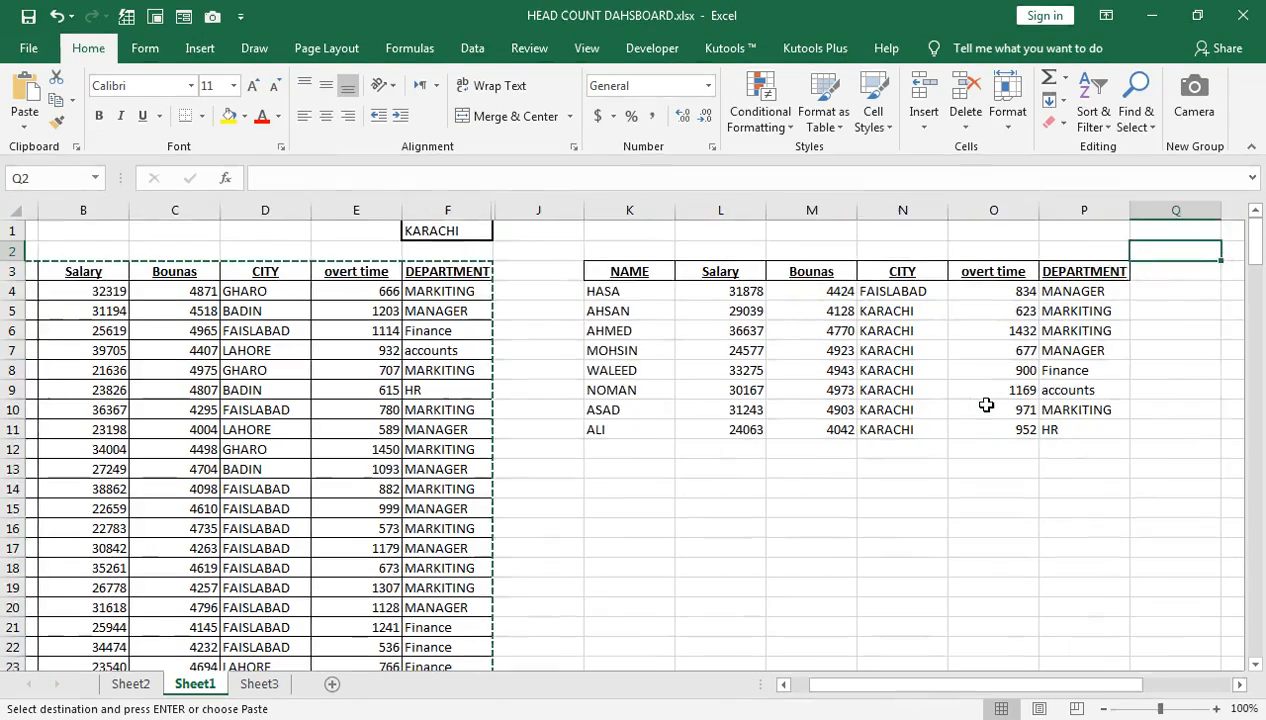
{"action": "key", "text": "Right"}
{"action": "key", "text": "Right"}
{"action": "key", "text": "Right"}
{"action": "key", "text": "Right"}
{"action": "key", "text": "Right"}
{"action": "key", "text": "Down"}
{"action": "key", "text": "Down"}
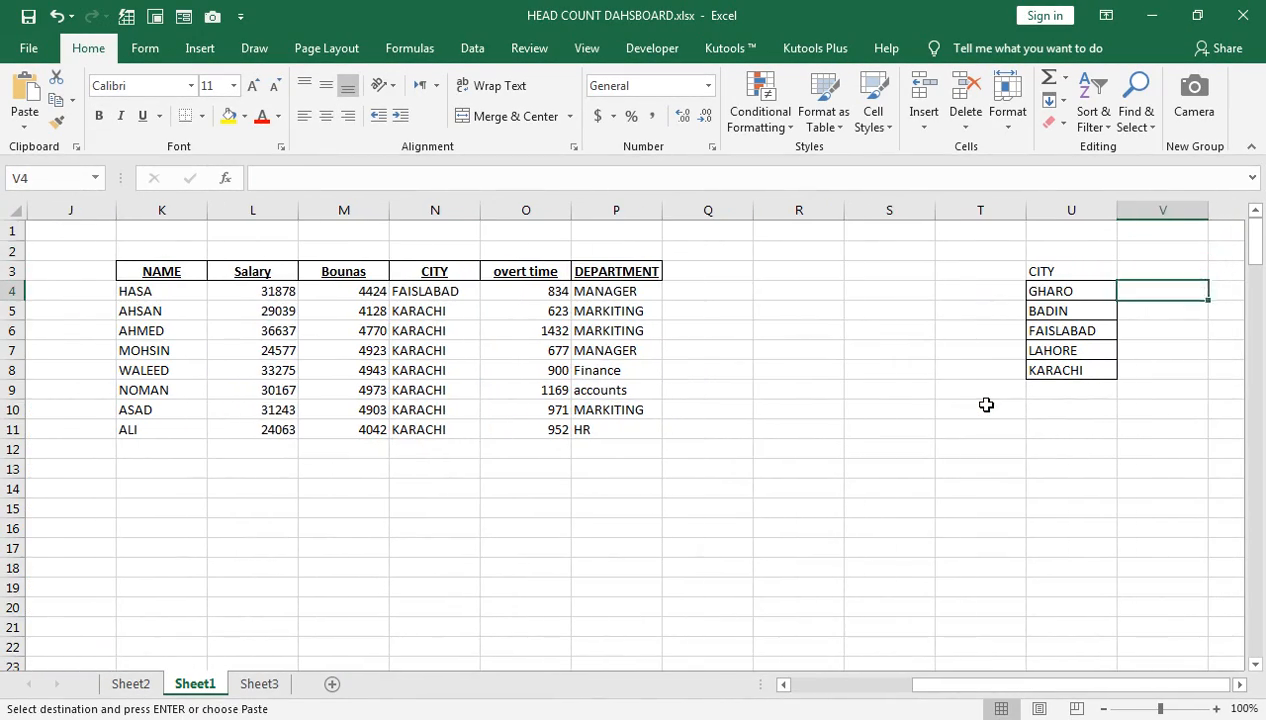
{"action": "key", "text": "Left"}
{"action": "key", "text": "shift+Down"}
{"action": "key", "text": "shift+Down"}
{"action": "key", "text": "shift+Down"}
{"action": "key", "text": "shift+Down"}
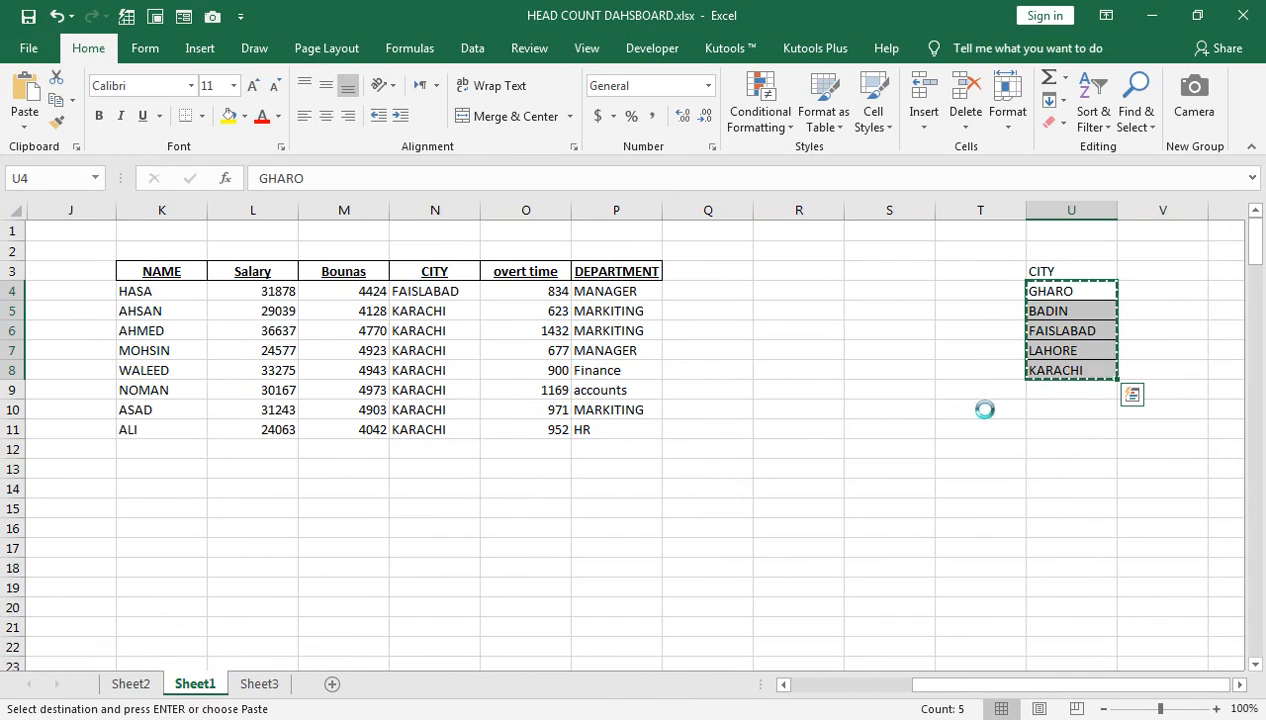
Step: Paste the city list into S4:S8 of Sheet3 and enter the heading "city" in S3
{"action": "left_click", "coordinate": [262, 683]}
{"action": "left_click_drag", "start_coordinate": [1088, 684], "coordinate": [1130, 684]}
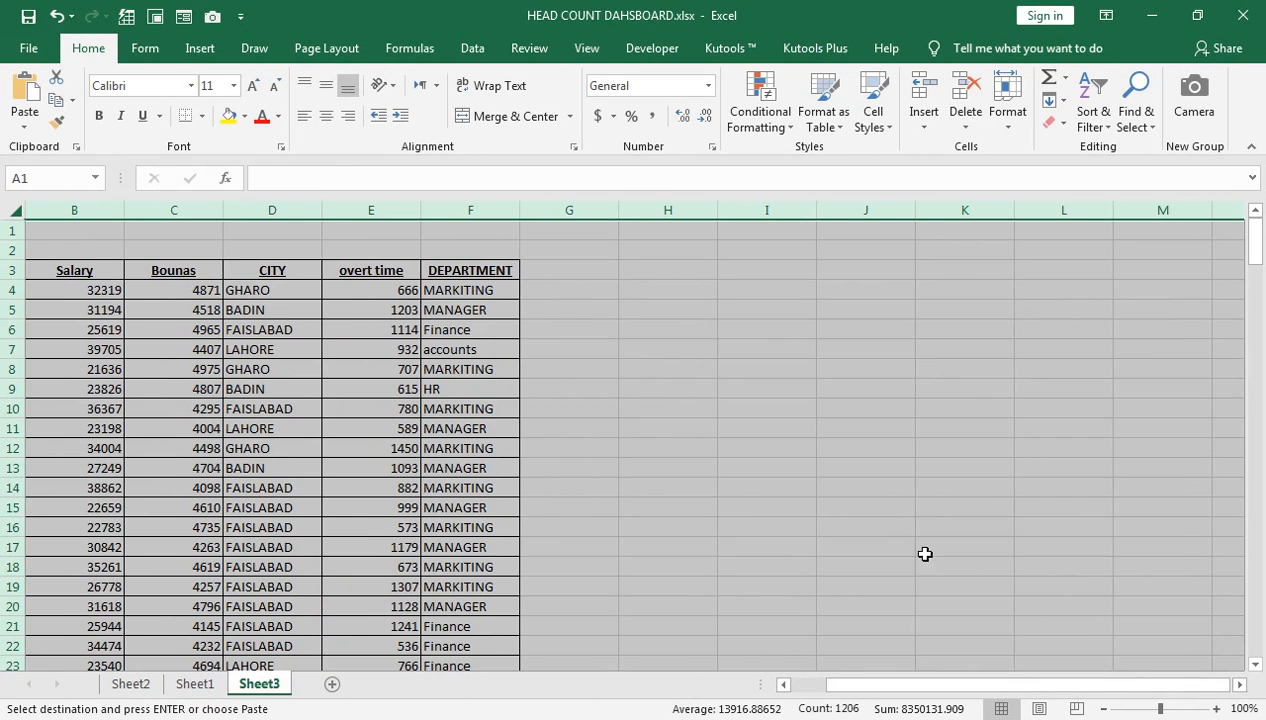
{"action": "left_click", "coordinate": [1240, 686]}
{"action": "left_click", "coordinate": [1240, 686]}
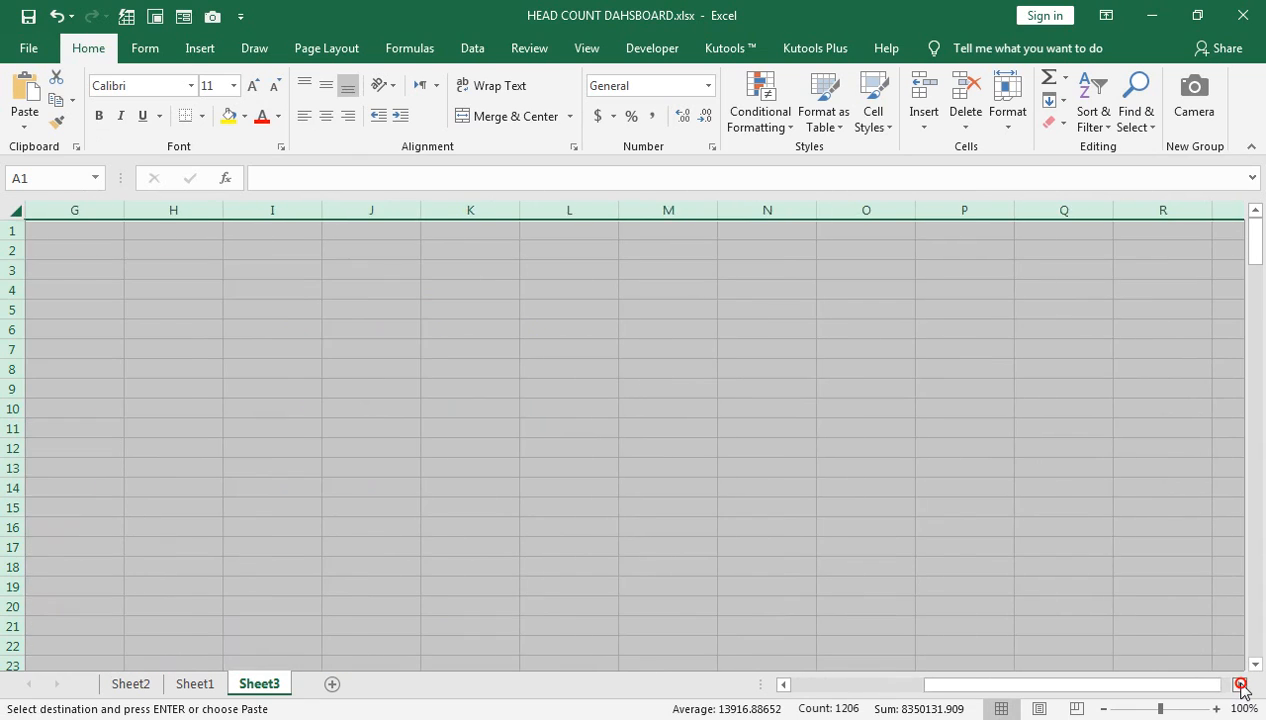
{"action": "left_click", "coordinate": [990, 288]}
{"action": "key", "text": "ctrl+v"}
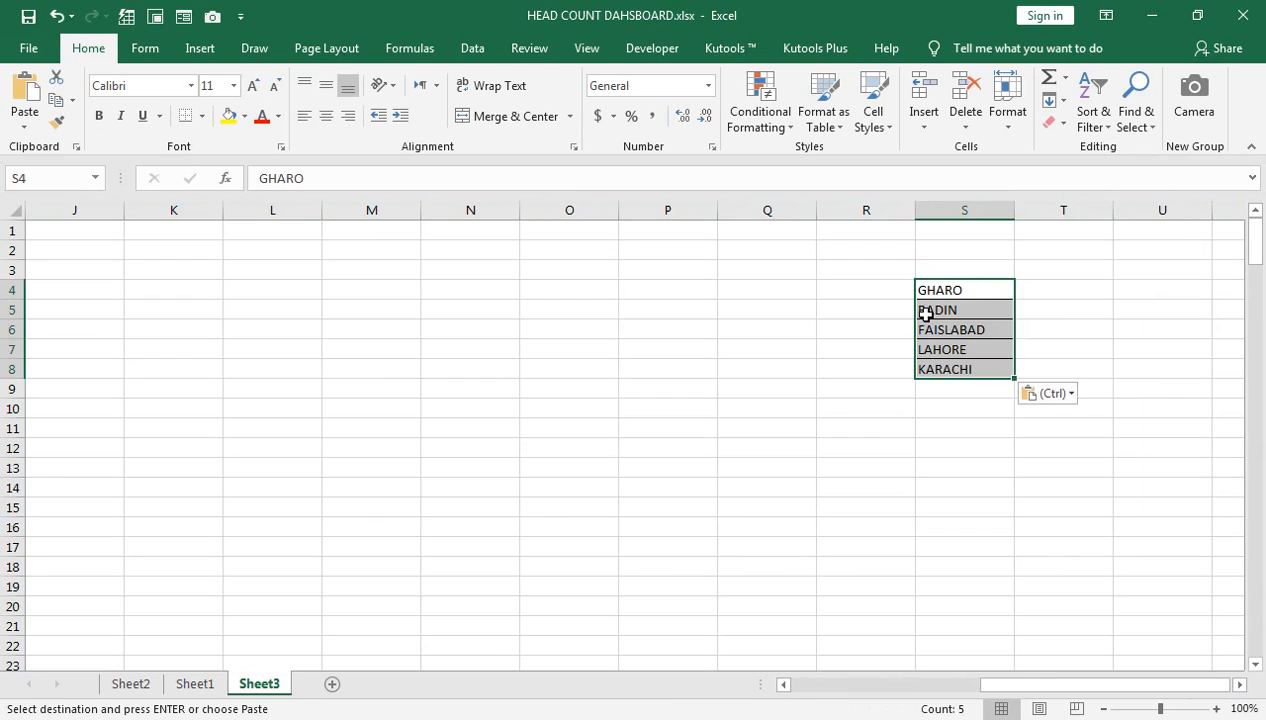
{"action": "left_click", "coordinate": [967, 272]}
{"action": "type", "text": "city"}
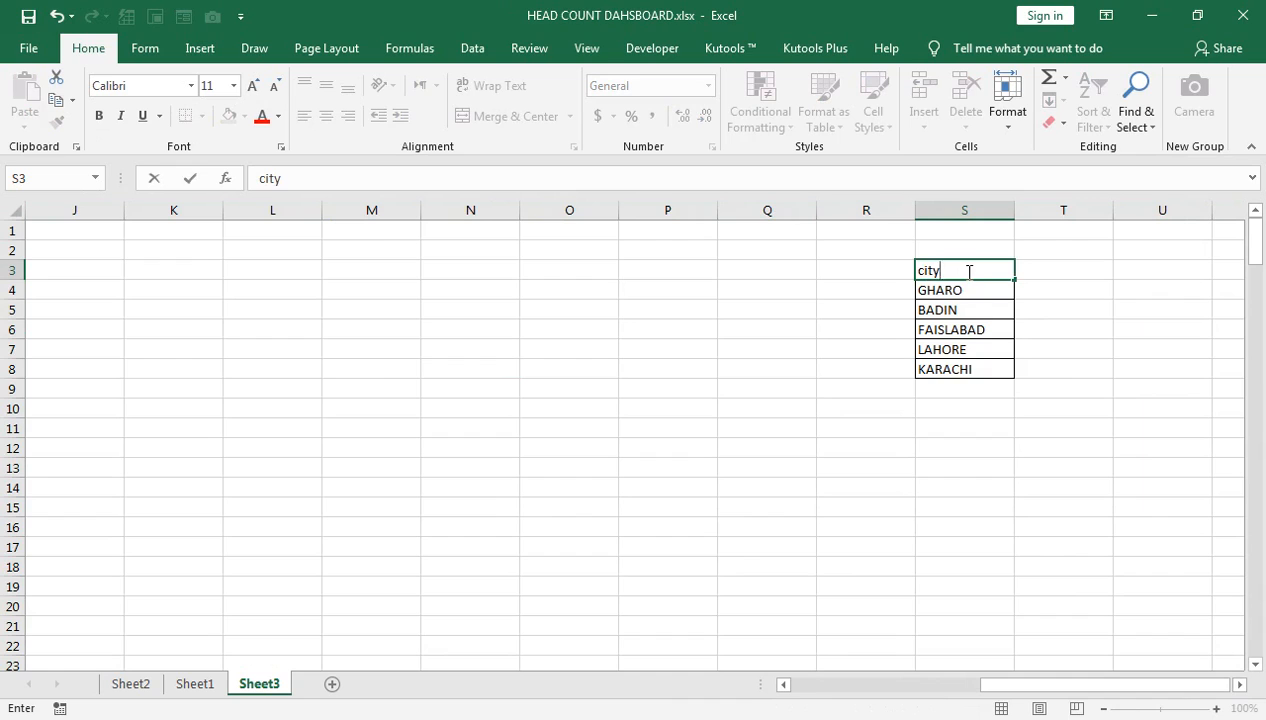
{"action": "key", "text": "Return"}
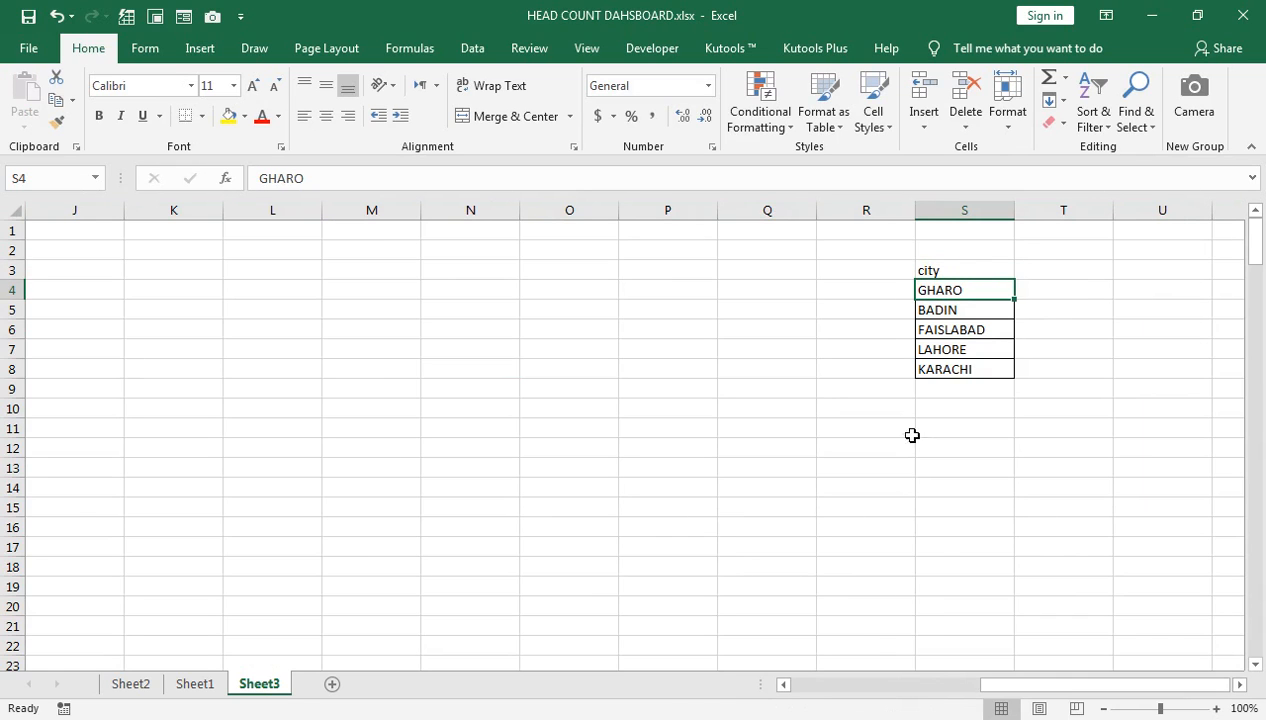
Step: Add list data validation to cell F1 of Sheet3 with the cities in S4:S8 as its source
{"action": "left_click_drag", "start_coordinate": [1009, 686], "coordinate": [740, 697]}
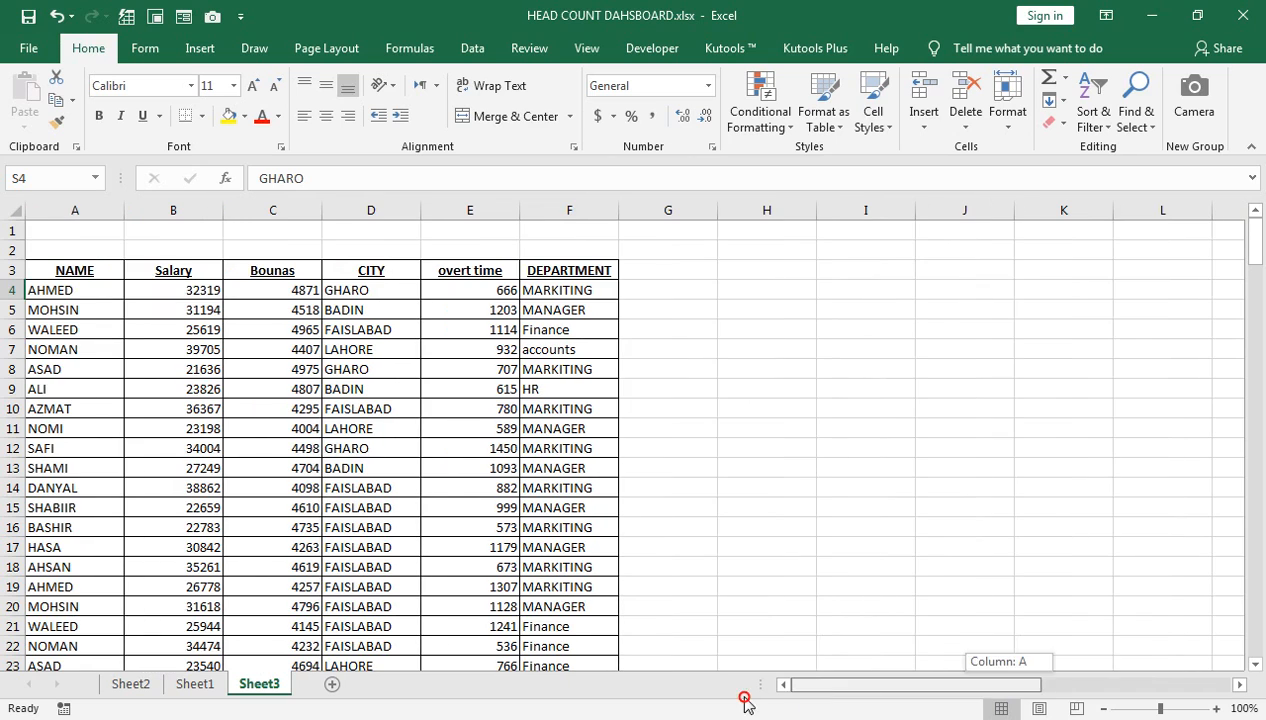
{"action": "left_click", "coordinate": [548, 228]}
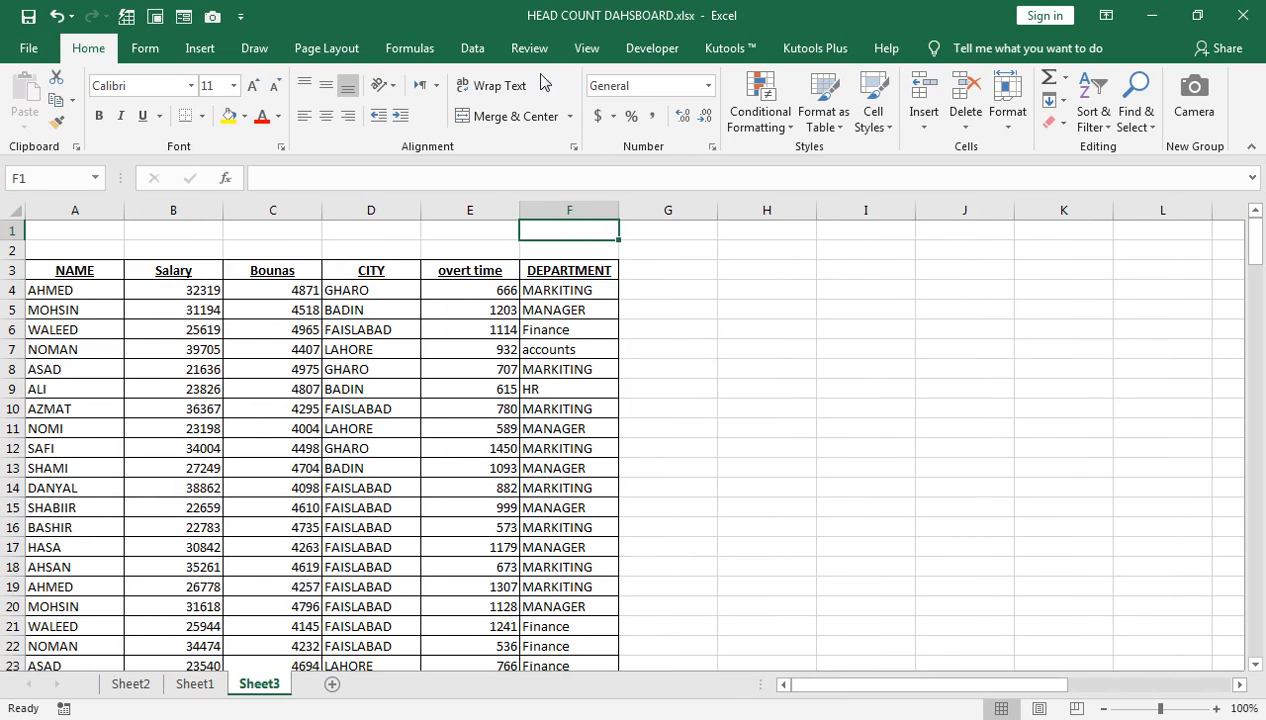
{"action": "left_click", "coordinate": [470, 48]}
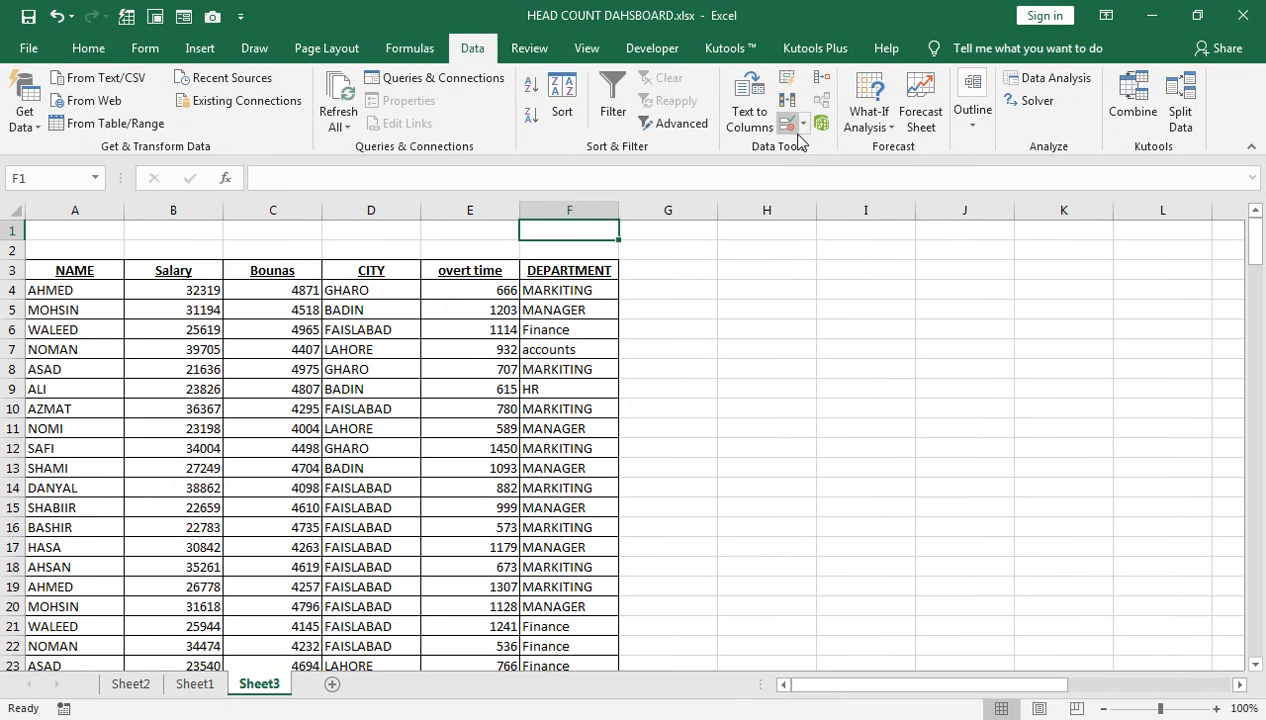
{"action": "left_click", "coordinate": [788, 124]}
{"action": "left_click", "coordinate": [458, 333]}
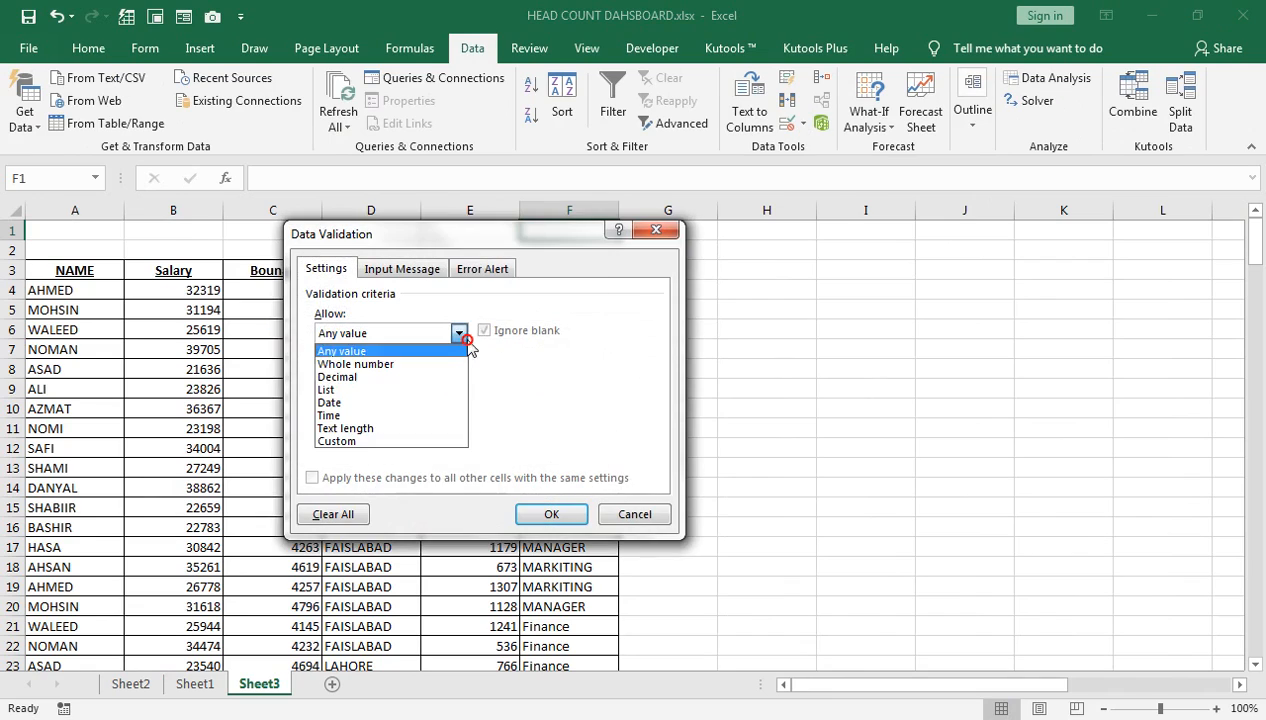
{"action": "left_click", "coordinate": [400, 390]}
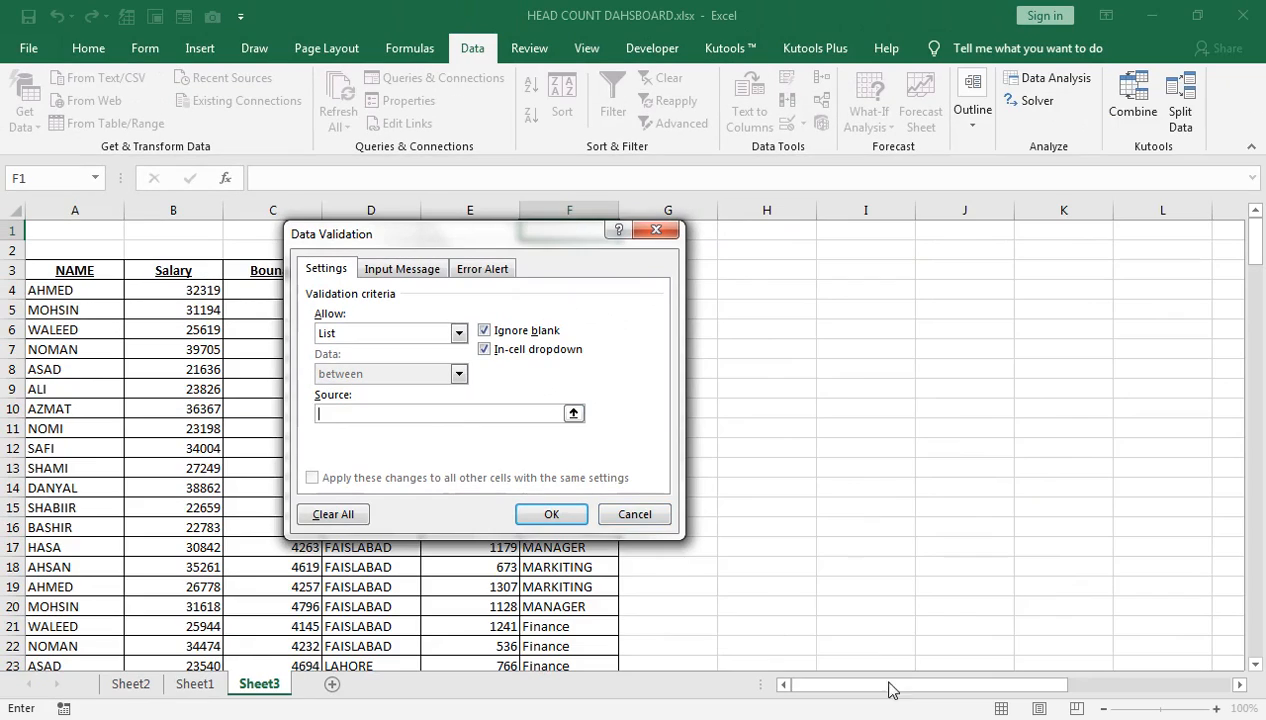
{"action": "left_click_drag", "start_coordinate": [895, 690], "coordinate": [1080, 690]}
{"action": "left_click_drag", "start_coordinate": [1139, 287], "coordinate": [1140, 367]}
{"action": "left_click", "coordinate": [548, 513]}
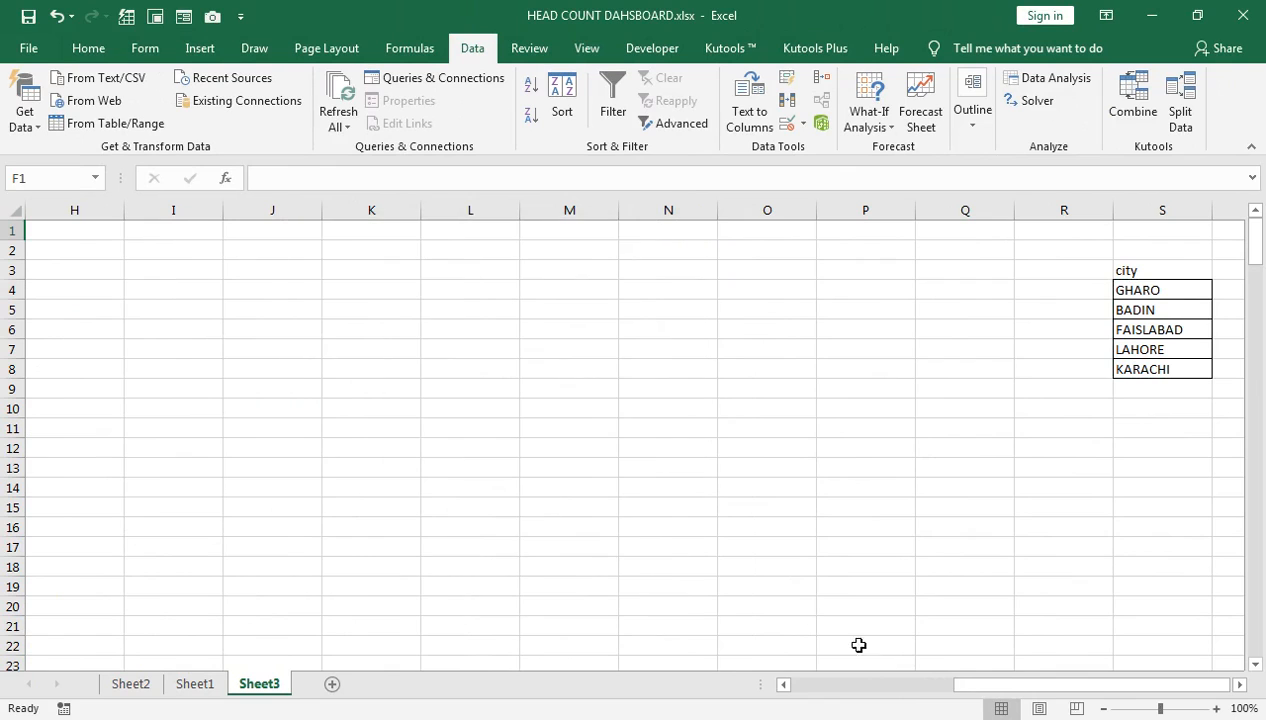
Step: Choose FAISLABAD from the city dropdown in cell F1
{"action": "left_click", "coordinate": [901, 688]}
{"action": "left_click", "coordinate": [626, 231]}
{"action": "left_click", "coordinate": [600, 269]}
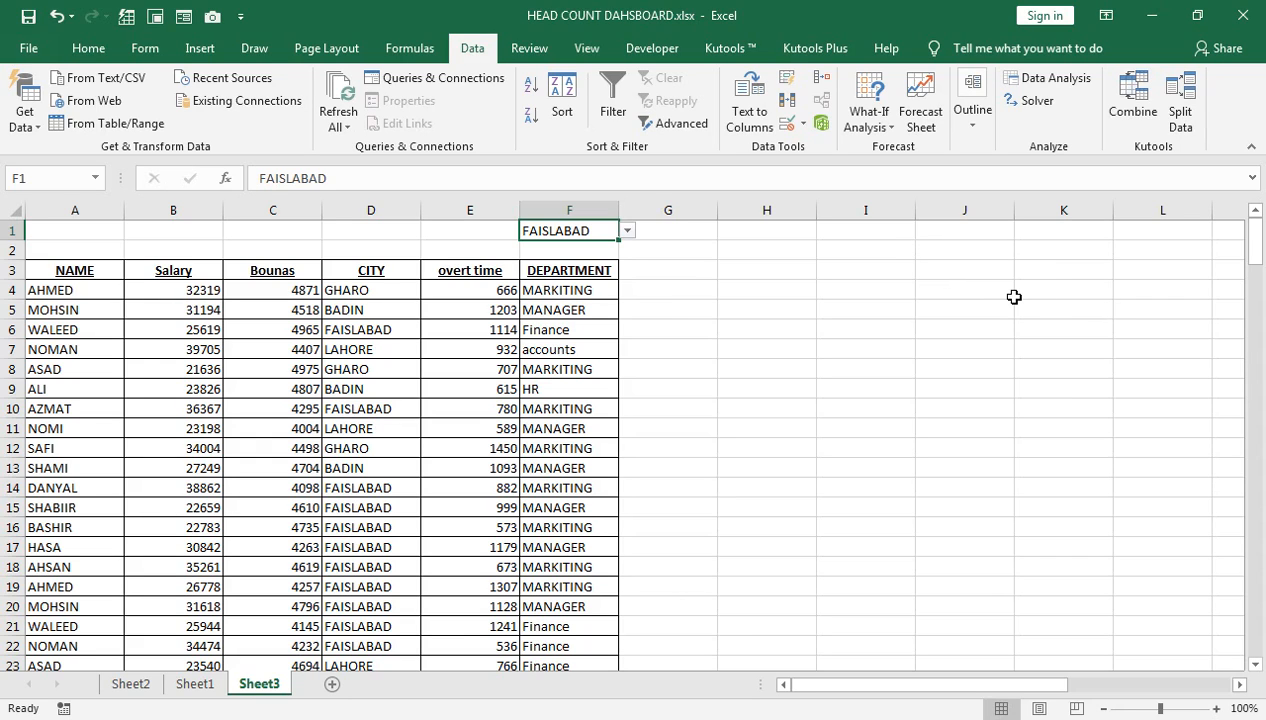
Step: Enter the helper column headings 1, 2 and 3 in cells G3, H3 and I3
{"action": "left_click", "coordinate": [650, 277]}
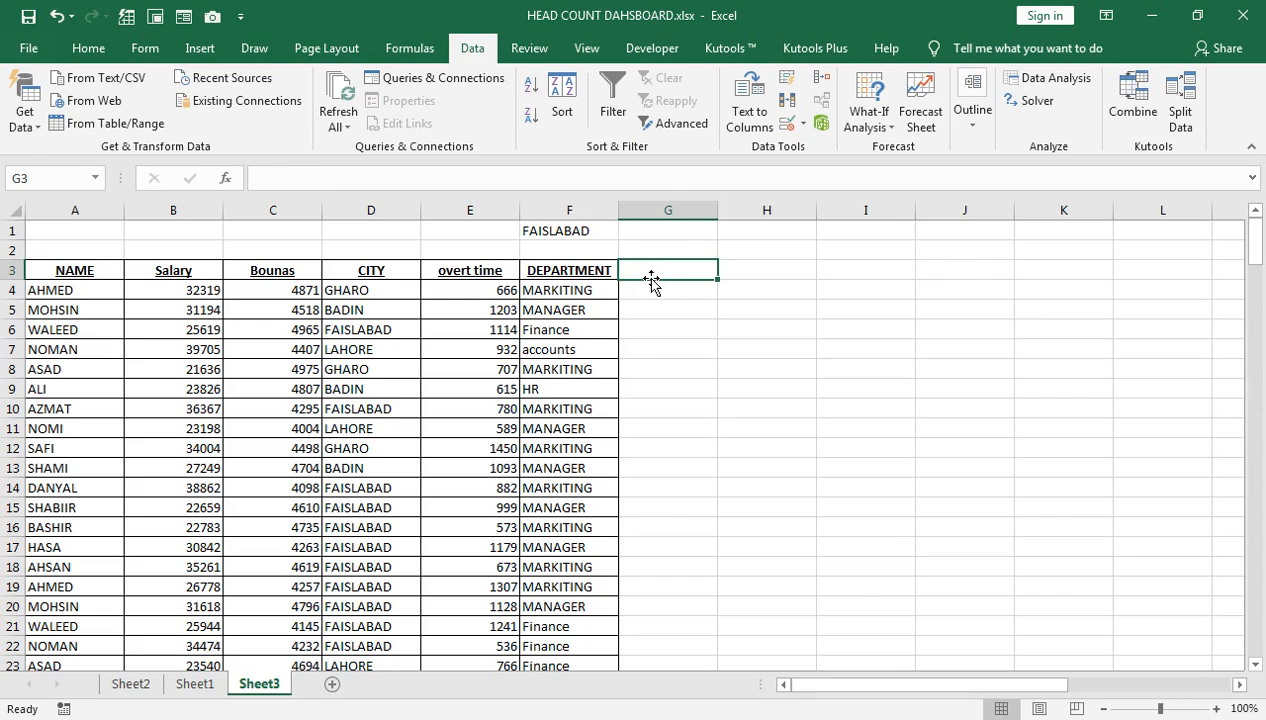
{"action": "type", "text": "1"}
{"action": "key", "text": "Tab"}
{"action": "type", "text": "2"}
{"action": "key", "text": "Tab"}
{"action": "type", "text": "3"}
{"action": "key", "text": "shift+Tab"}
{"action": "key", "text": "shift+Tab"}
{"action": "key", "text": "Up"}
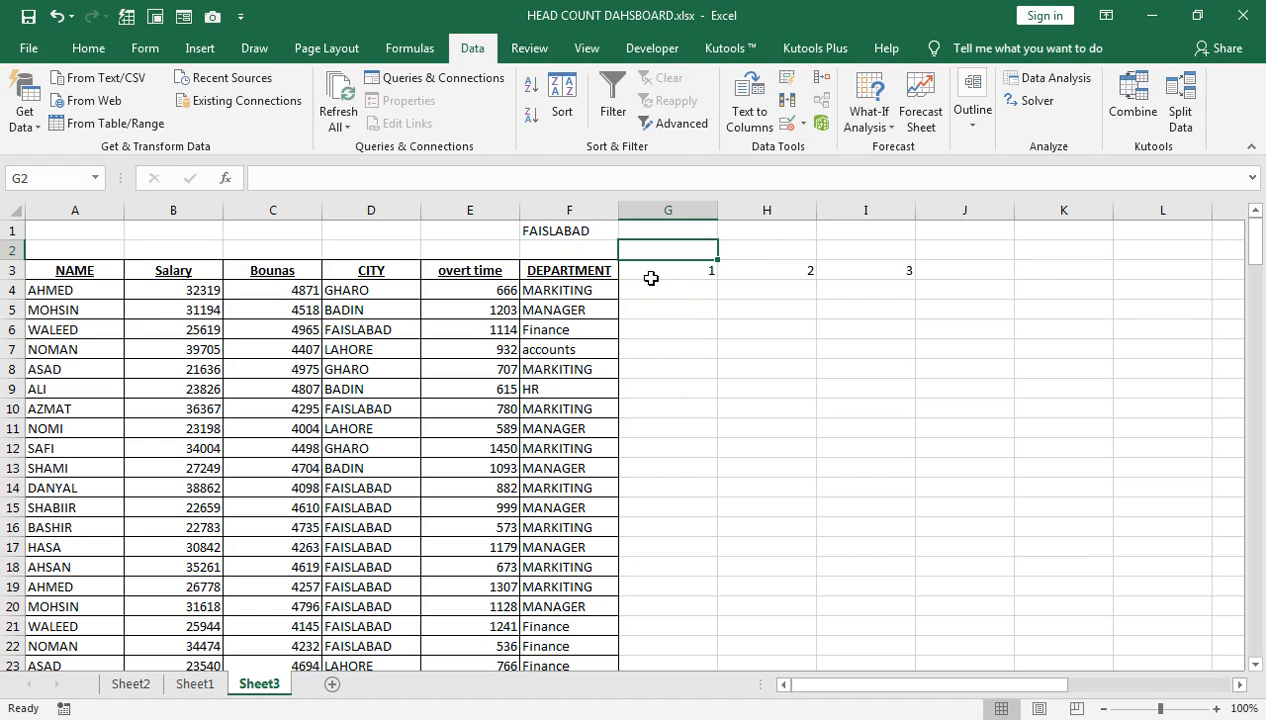
Step: Enter the formula =ROWS($F$4:F4) in cell G4 with the first reference locked as absolute
{"action": "left_click", "coordinate": [659, 286]}
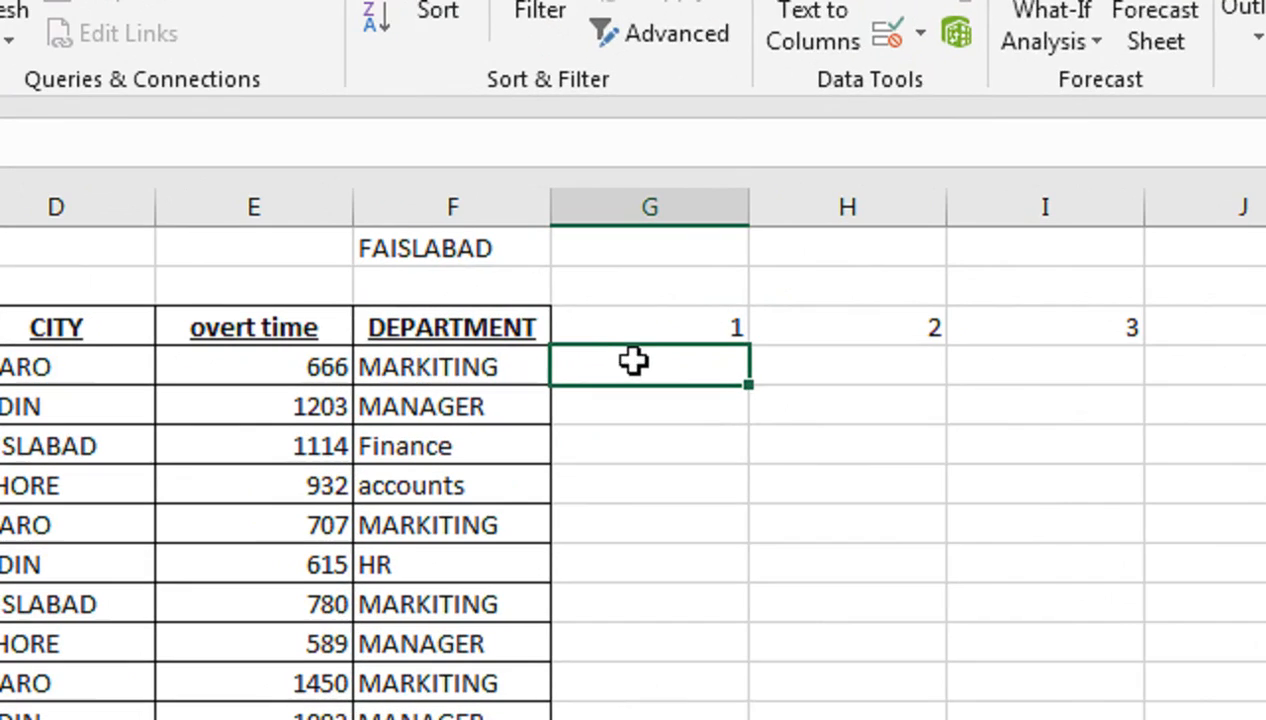
{"action": "type", "text": "=rows"}
{"action": "key", "text": "Tab"}
{"action": "key", "text": "Left"}
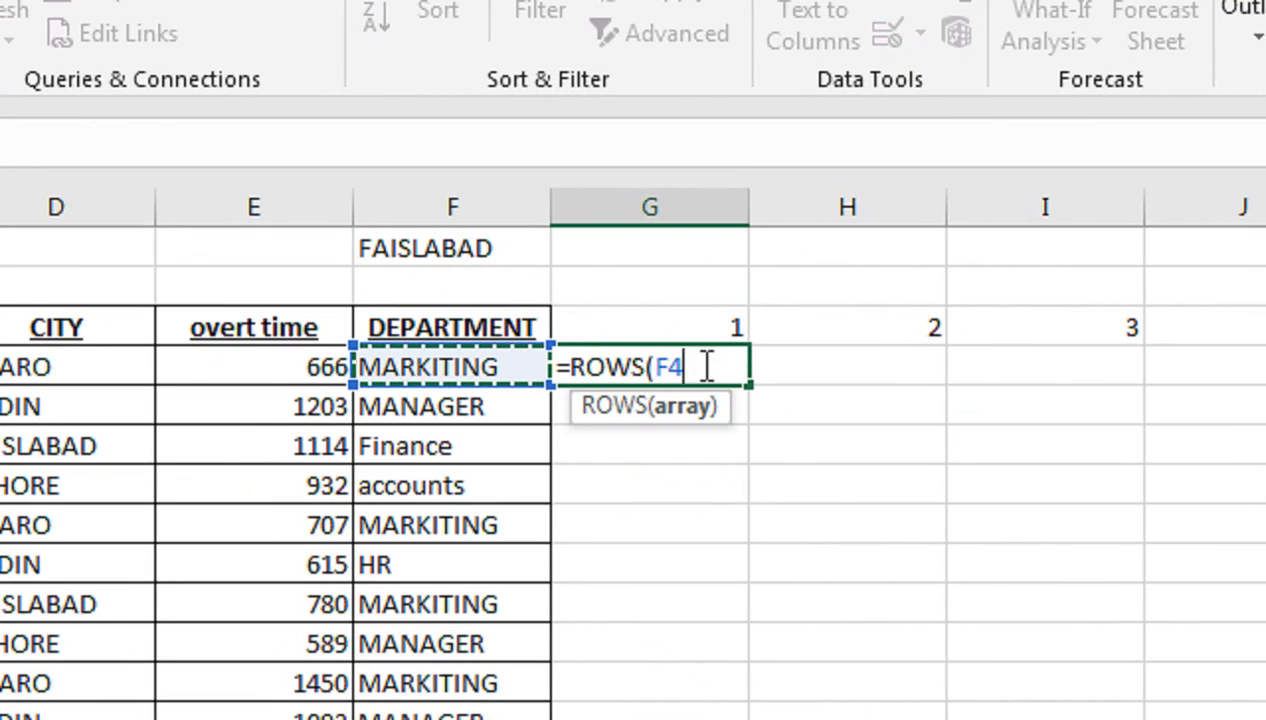
{"action": "type", "text": ":F4"}
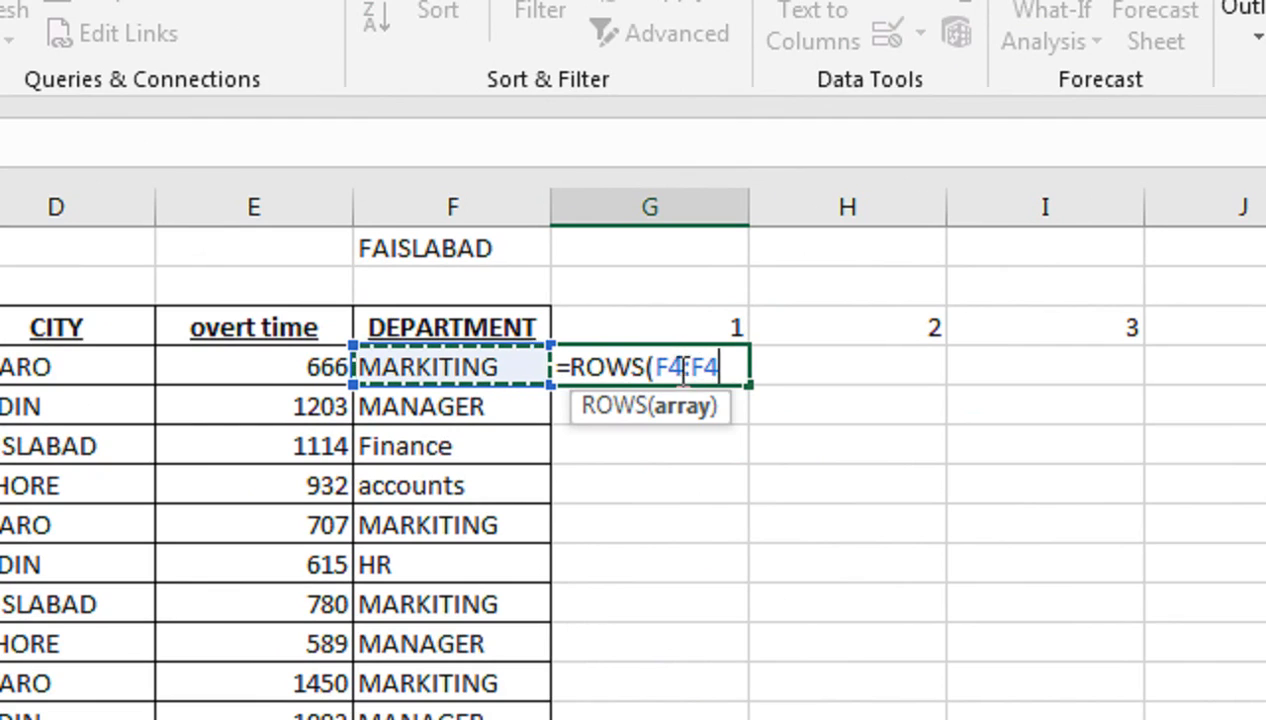
{"action": "left_click", "coordinate": [671, 366]}
{"action": "left_click", "coordinate": [672, 363]}
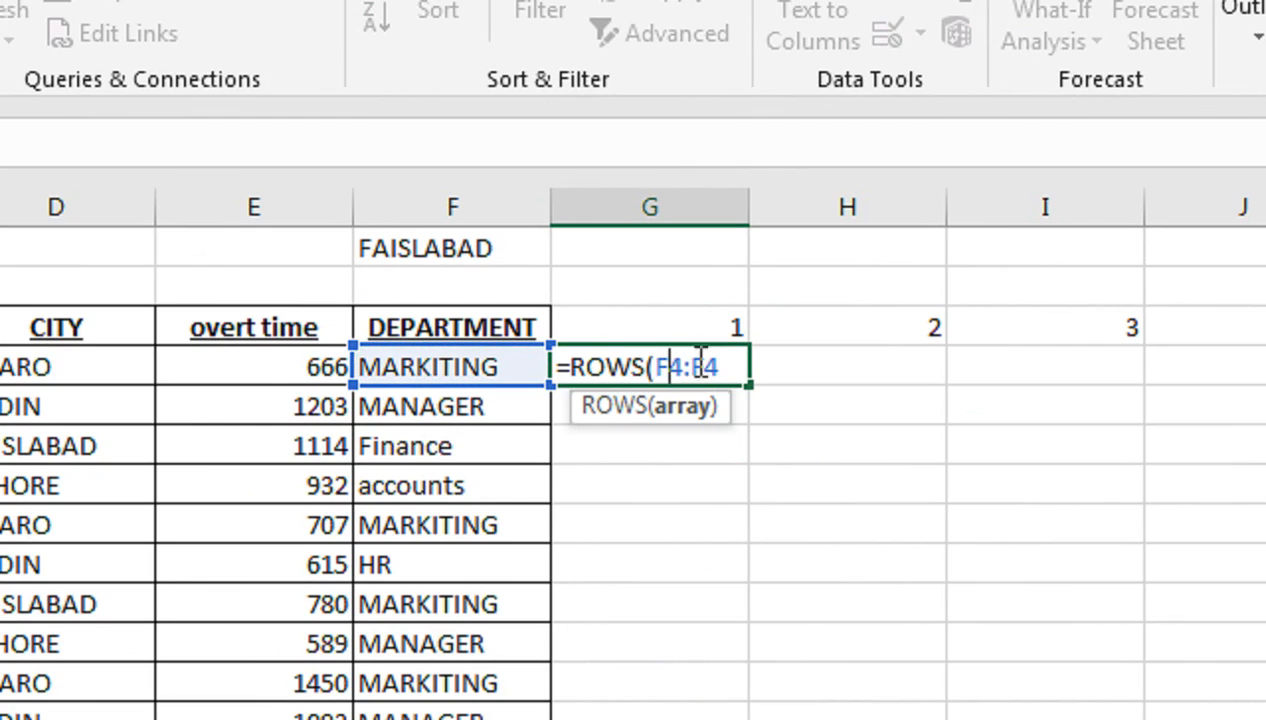
{"action": "key", "text": "F4"}
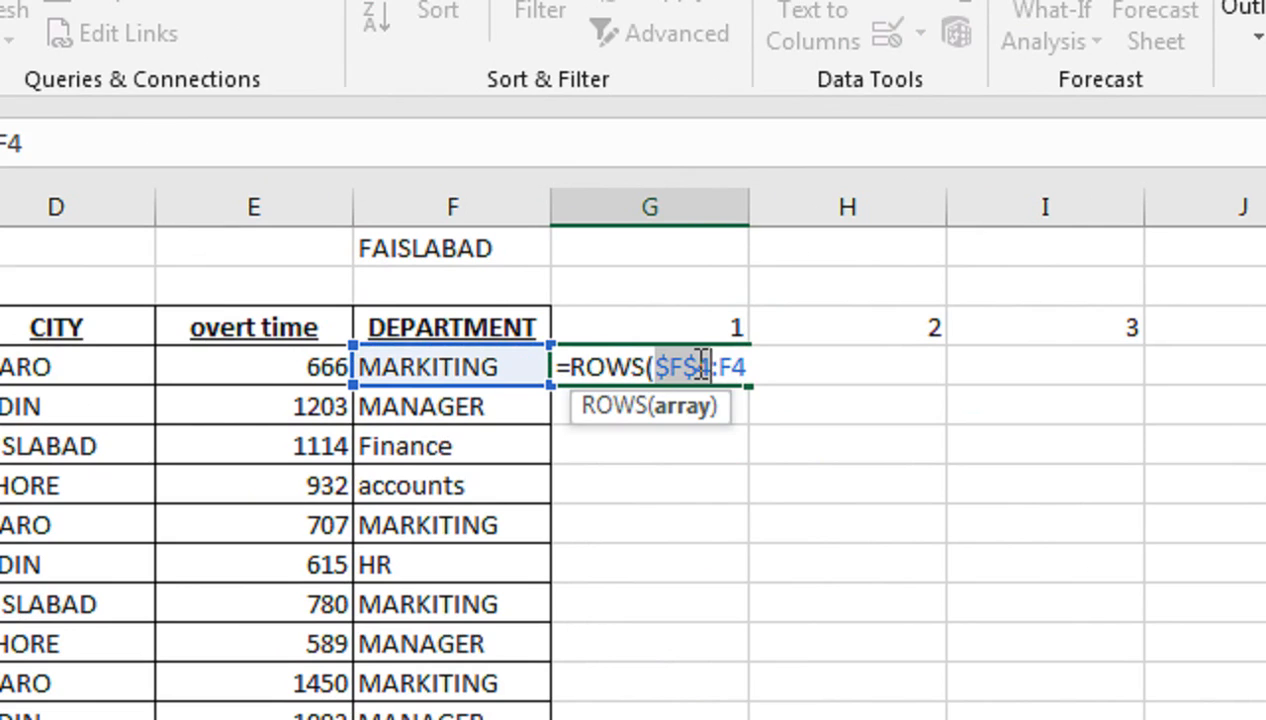
{"action": "key", "text": "Return"}
Step: Fill the ROWS formula from G4 down to the last record and centre the numbers in their cells
{"action": "left_click", "coordinate": [700, 366]}
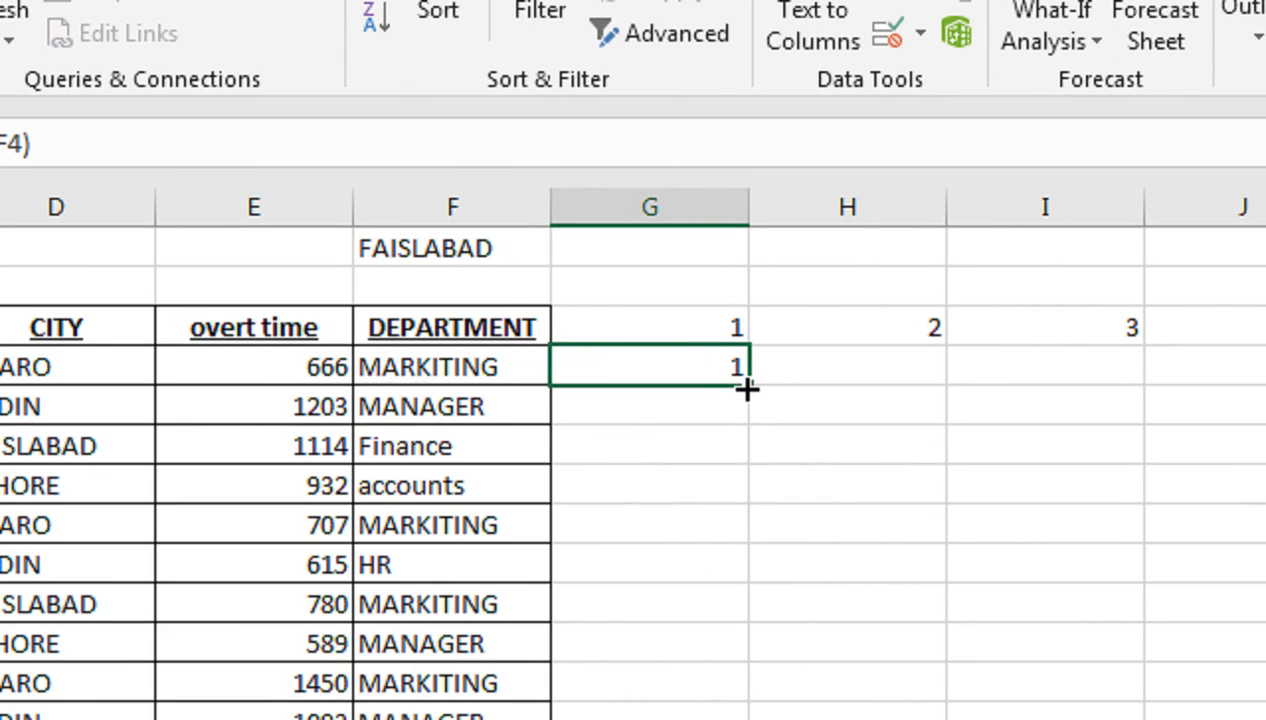
{"action": "double_click", "coordinate": [748, 388]}
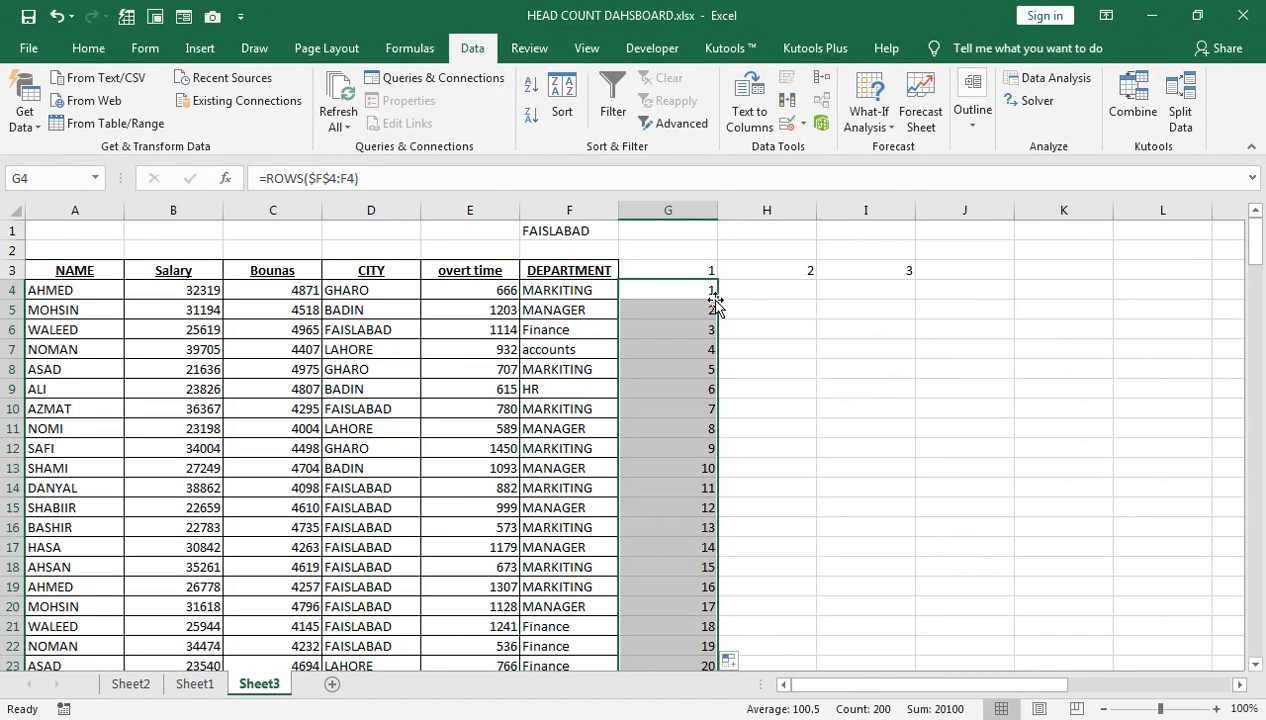
{"action": "left_click", "coordinate": [88, 48]}
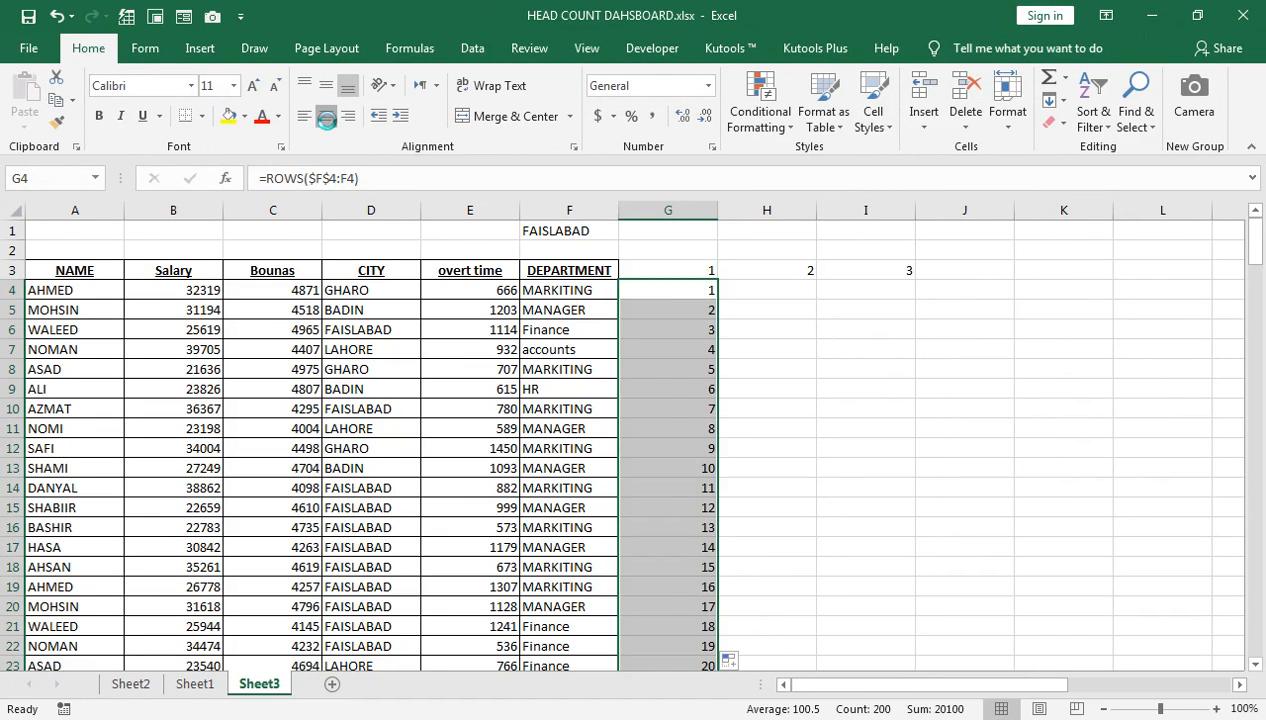
{"action": "left_click", "coordinate": [326, 117]}
{"action": "key", "text": "ctrl+q"}
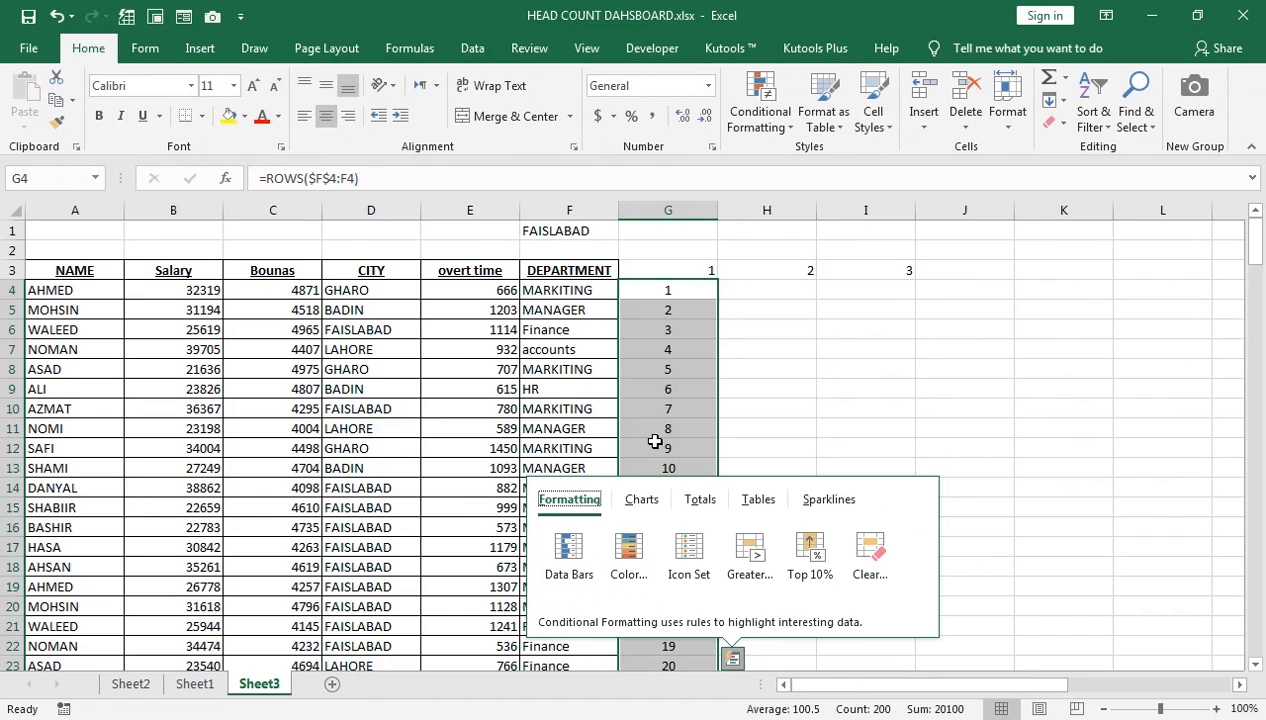
{"action": "left_click", "coordinate": [691, 292]}
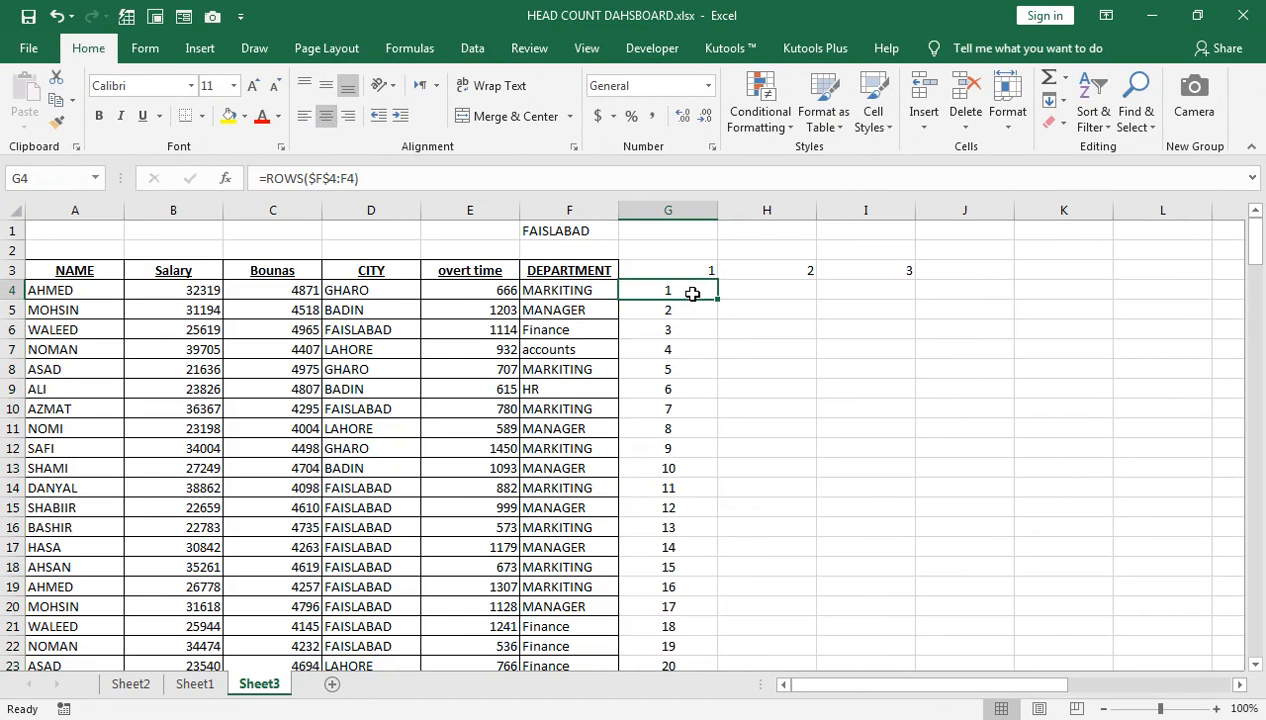
Step: Examine the row numbering in column G from the first record to the last one
{"action": "key", "text": "ctrl+Down"}
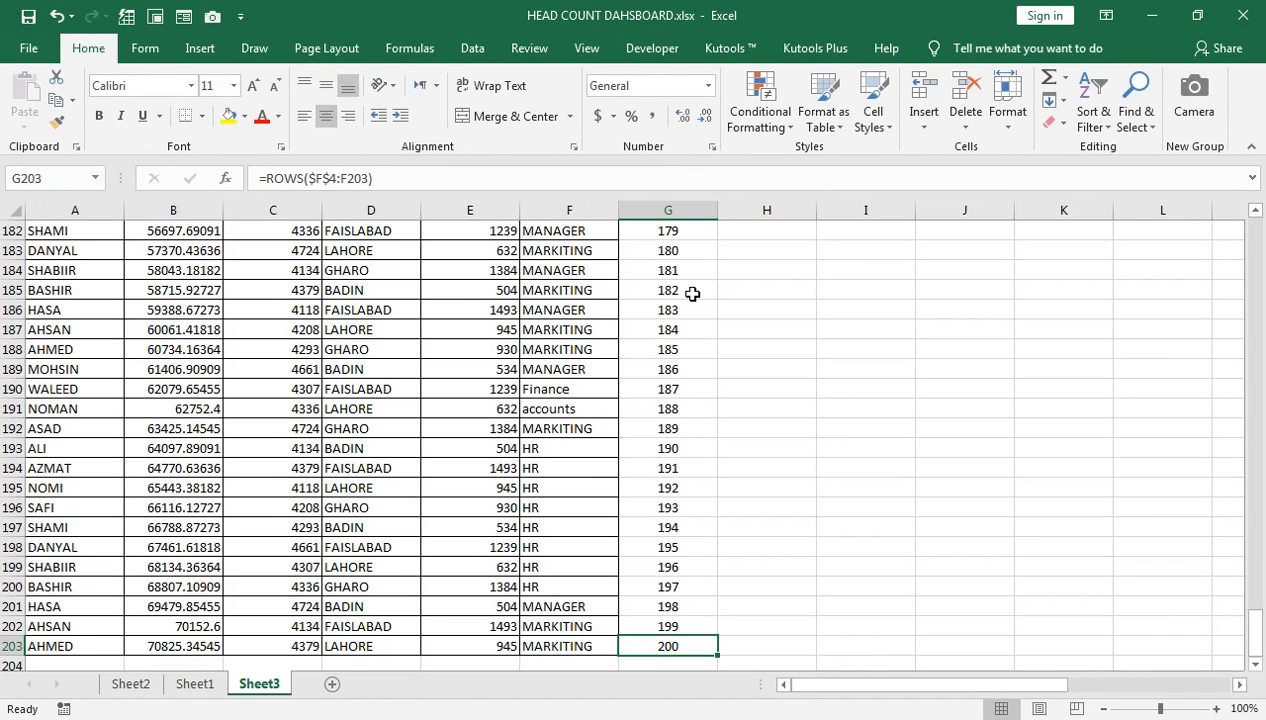
{"action": "key", "text": "ctrl+shift+Up"}
{"action": "key", "text": "ctrl+q"}
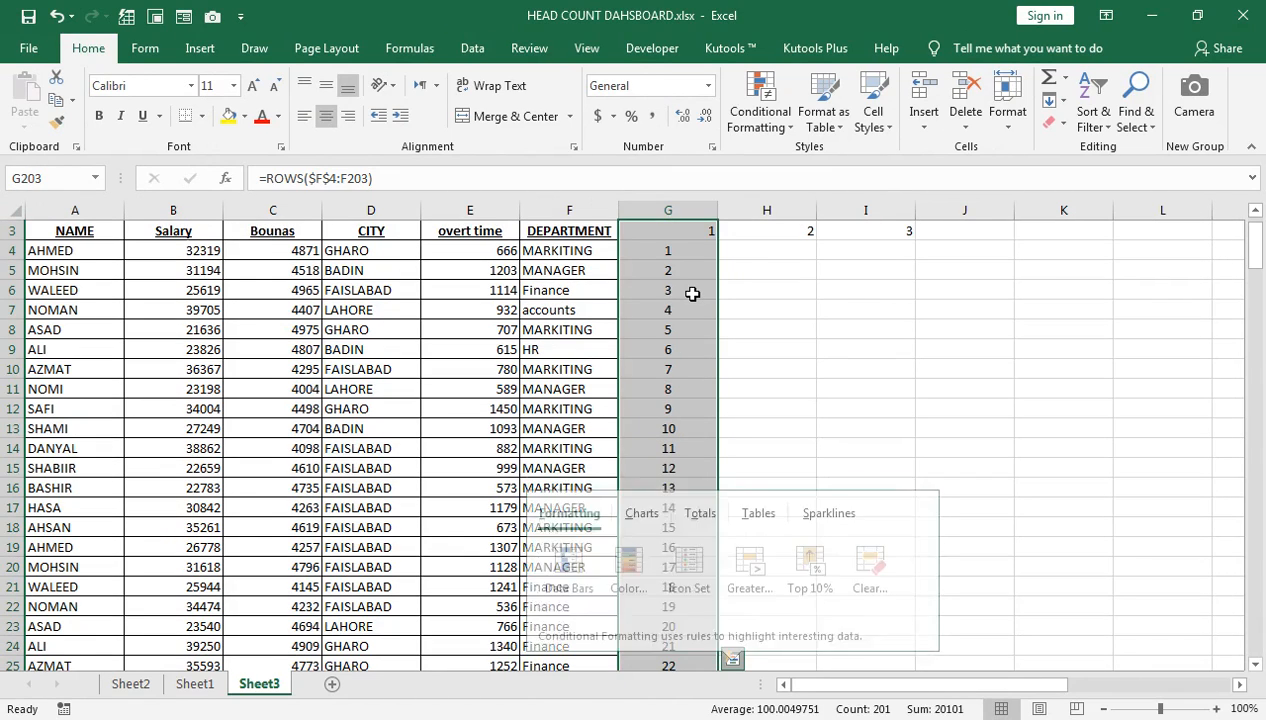
{"action": "left_click", "coordinate": [678, 268]}
{"action": "key", "text": "Up"}
{"action": "key", "text": "Up"}
{"action": "key", "text": "Up"}
{"action": "key", "text": "Up"}
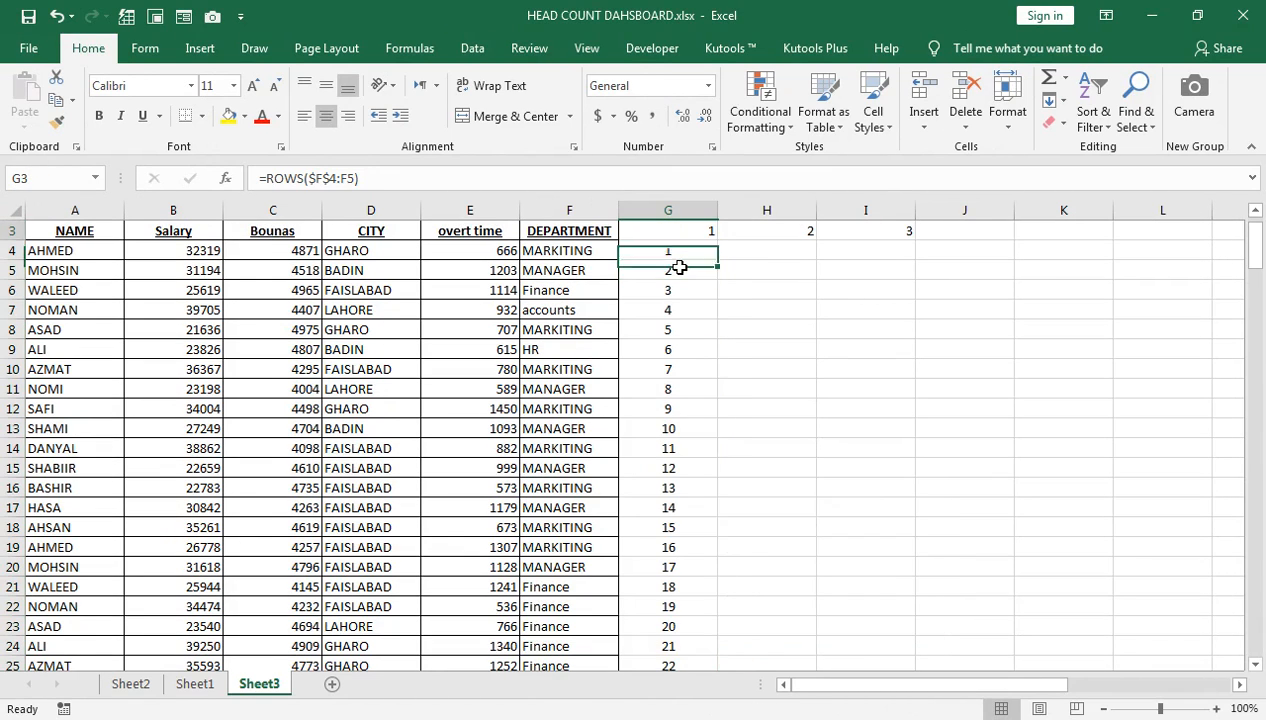
Step: Replace the heading in G3 with "helper column" and copy it across to H3 and I3
{"action": "left_click", "coordinate": [700, 289]}
{"action": "left_click", "coordinate": [743, 285]}
{"action": "left_click", "coordinate": [691, 267]}
{"action": "type", "text": "helper co"}
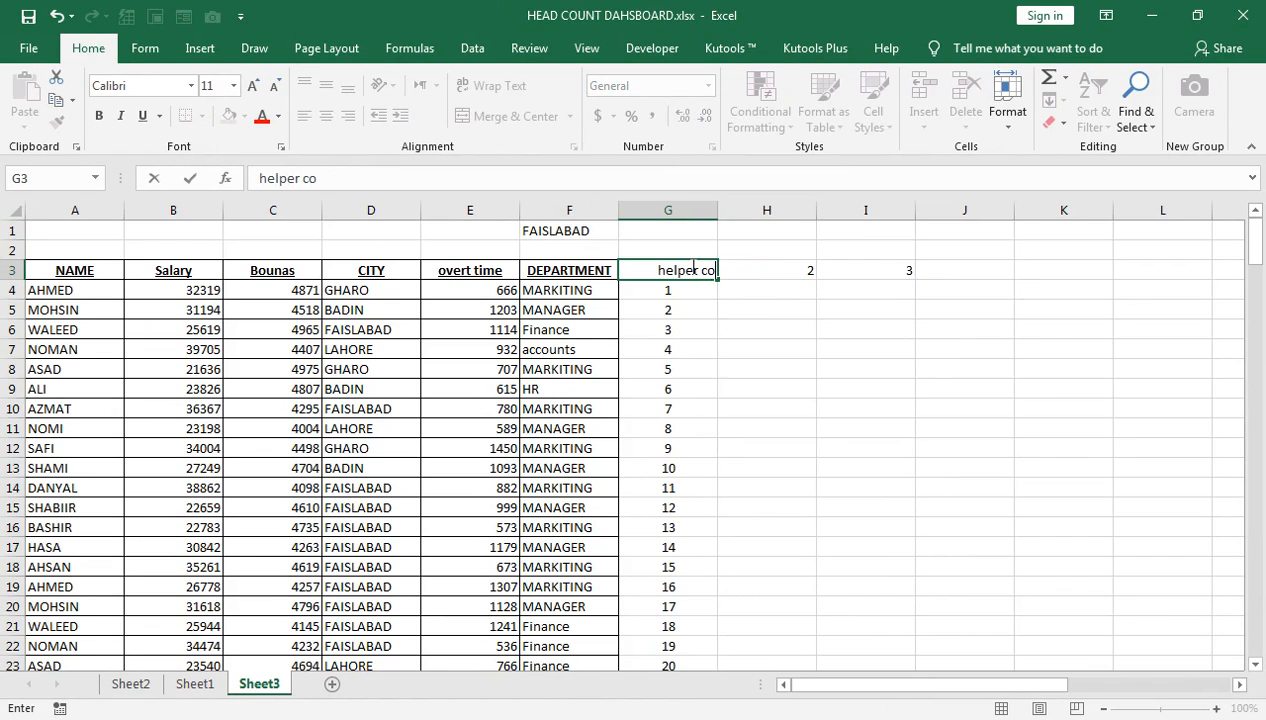
{"action": "type", "text": "lumn"}
{"action": "key", "text": "Tab"}
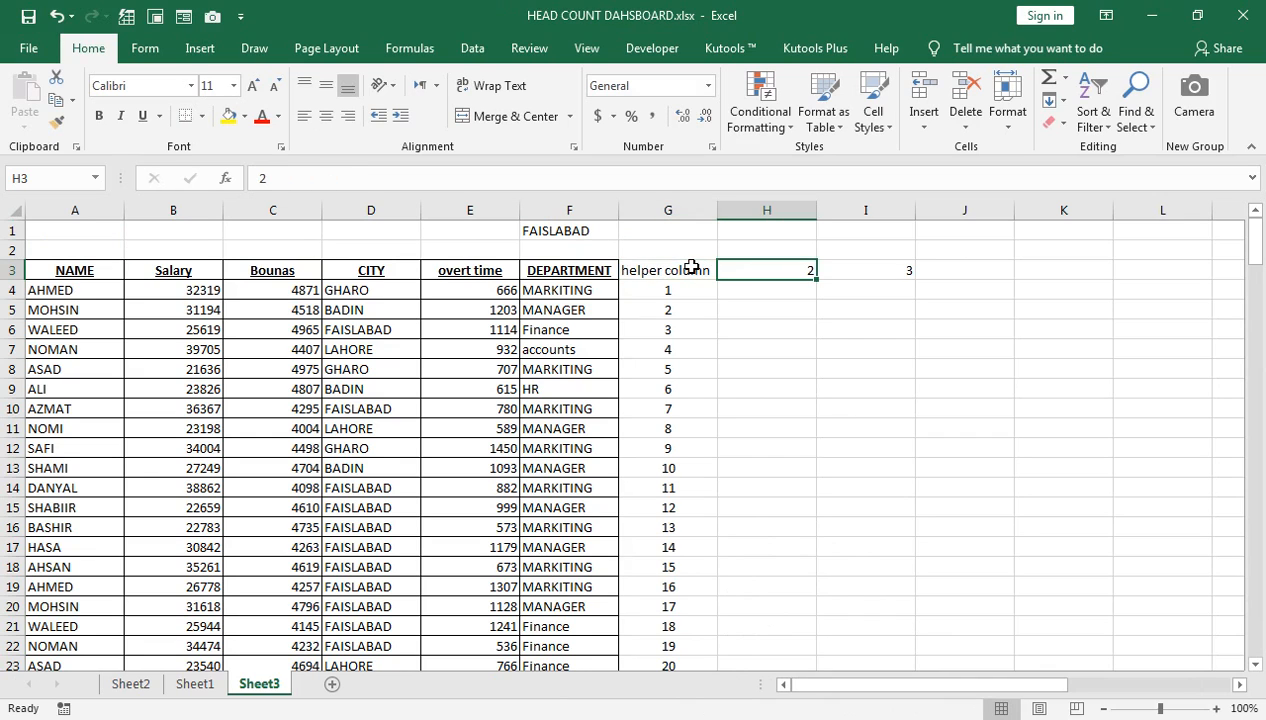
{"action": "left_click", "coordinate": [691, 267]}
{"action": "key", "text": "shift+Right"}
{"action": "key", "text": "shift+Right"}
{"action": "key", "text": "ctrl+r"}
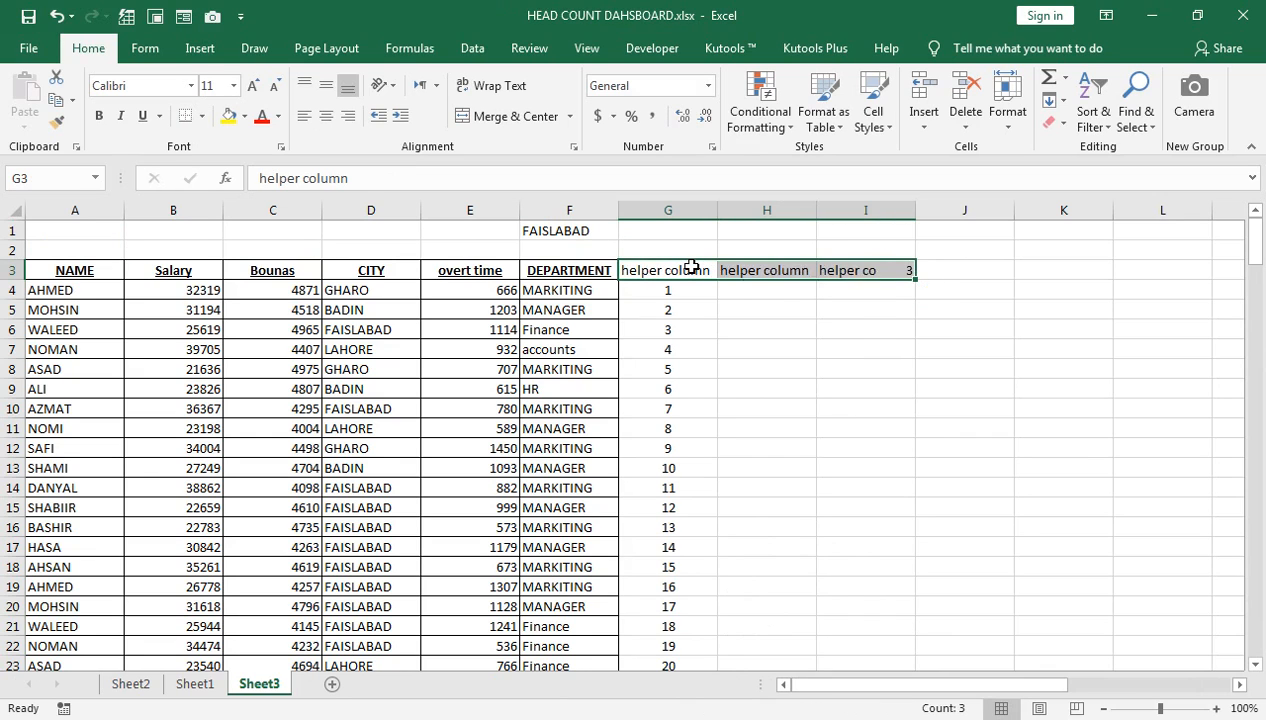
Step: Start an IF formula in H4 that tests whether the selected city matches the record's city, $F$1=D4
{"action": "key", "text": "Down"}
{"action": "key", "text": "Right"}
{"action": "type", "text": "=iof"}
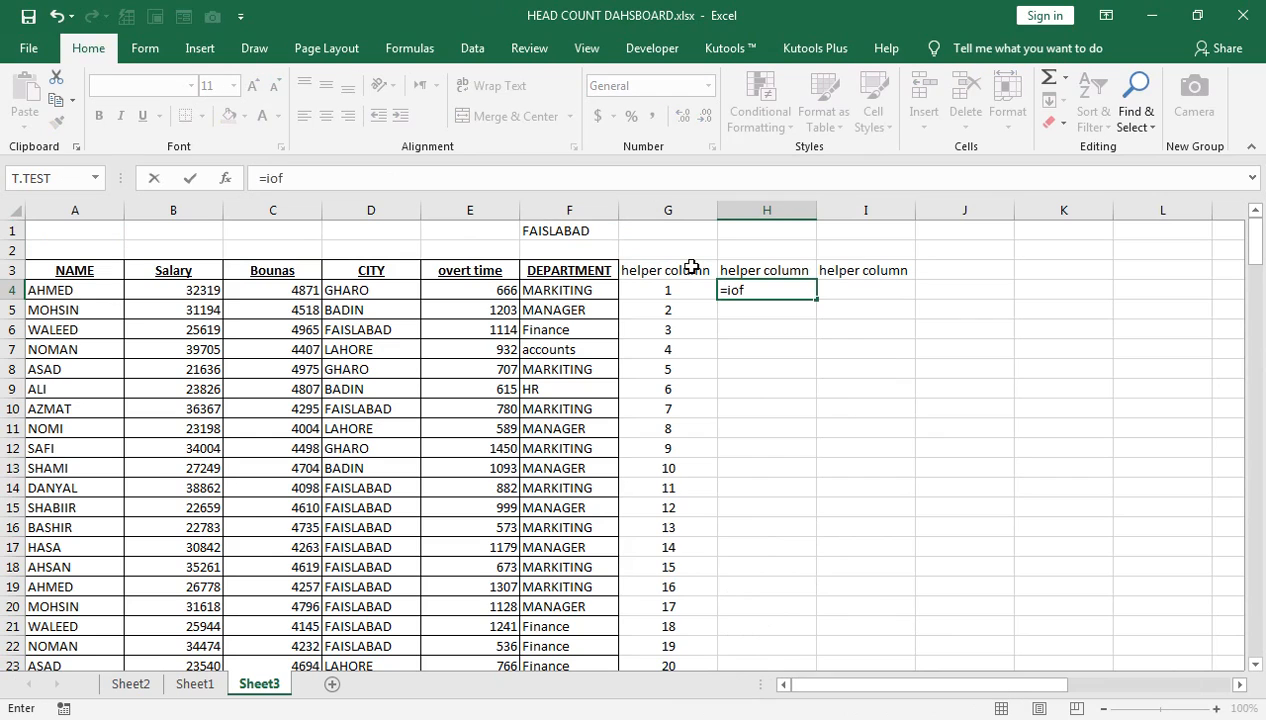
{"action": "key", "text": "BackSpace"}
{"action": "key", "text": "BackSpace"}
{"action": "key", "text": "Escape"}
{"action": "type", "text": "if"}
{"action": "key", "text": "Tab"}
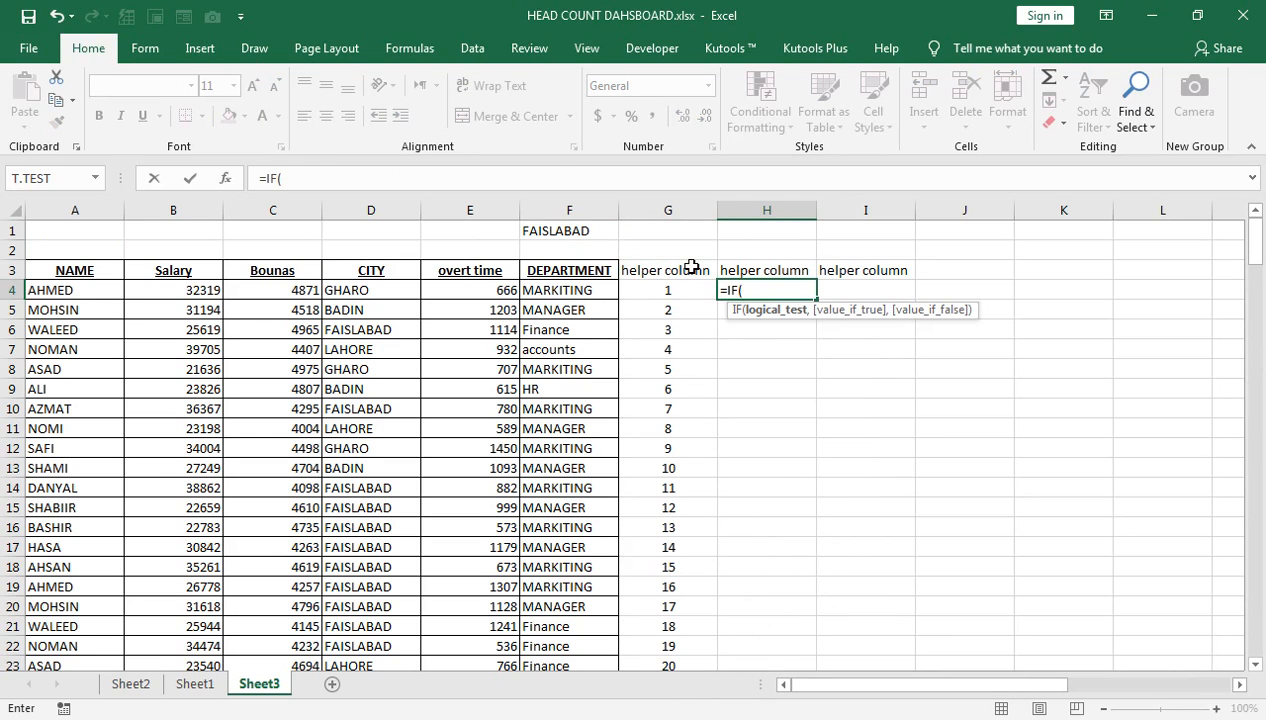
{"action": "left_click", "coordinate": [574, 233]}
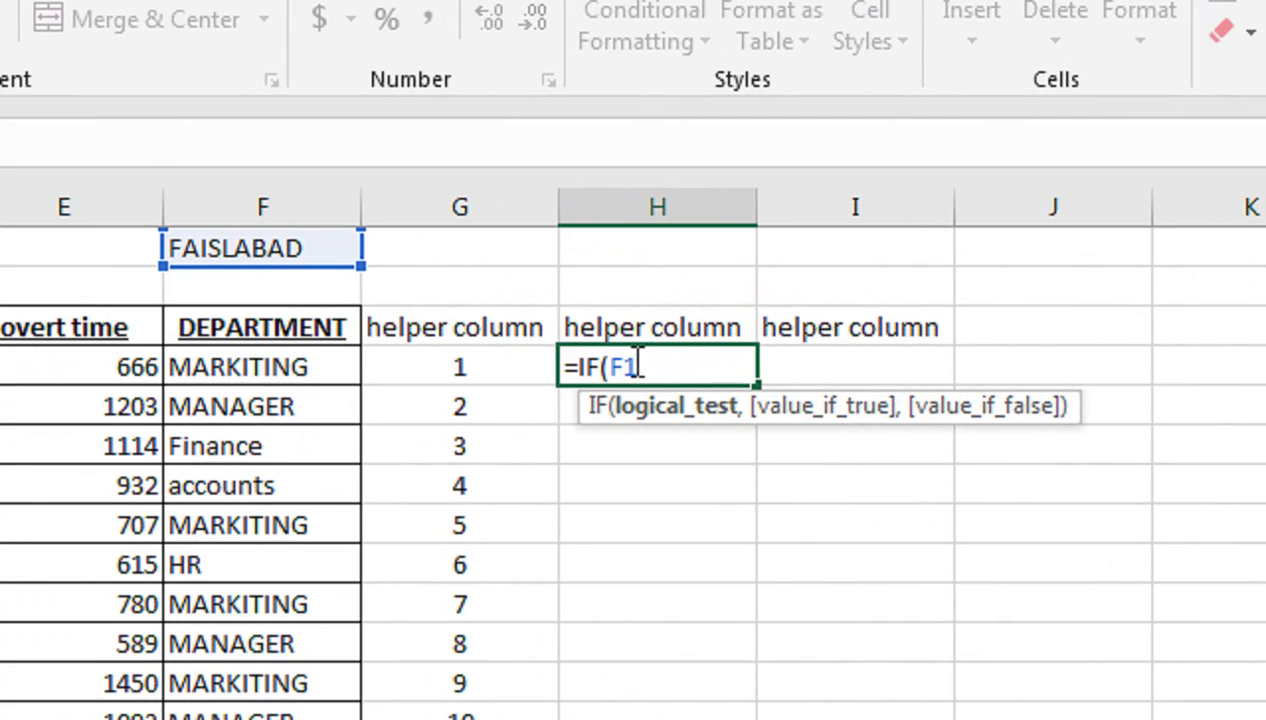
{"action": "key", "text": "F4"}
{"action": "type", "text": "="}
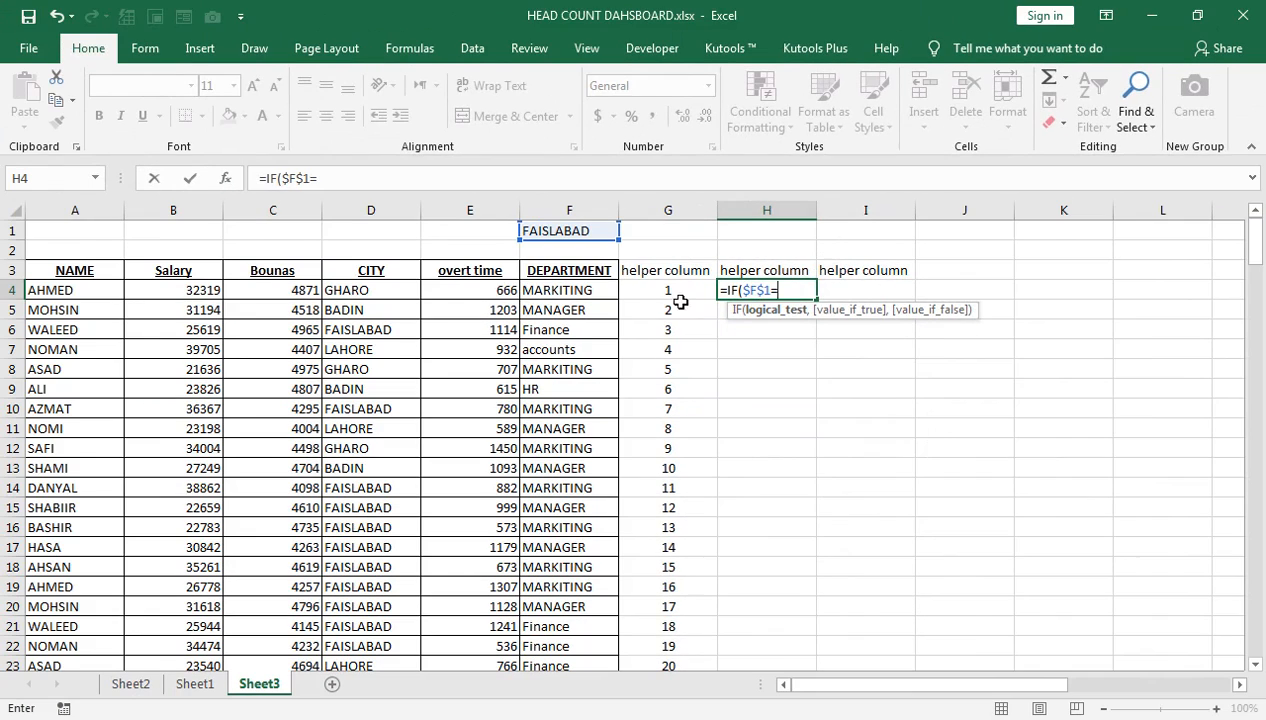
{"action": "left_click", "coordinate": [378, 291]}
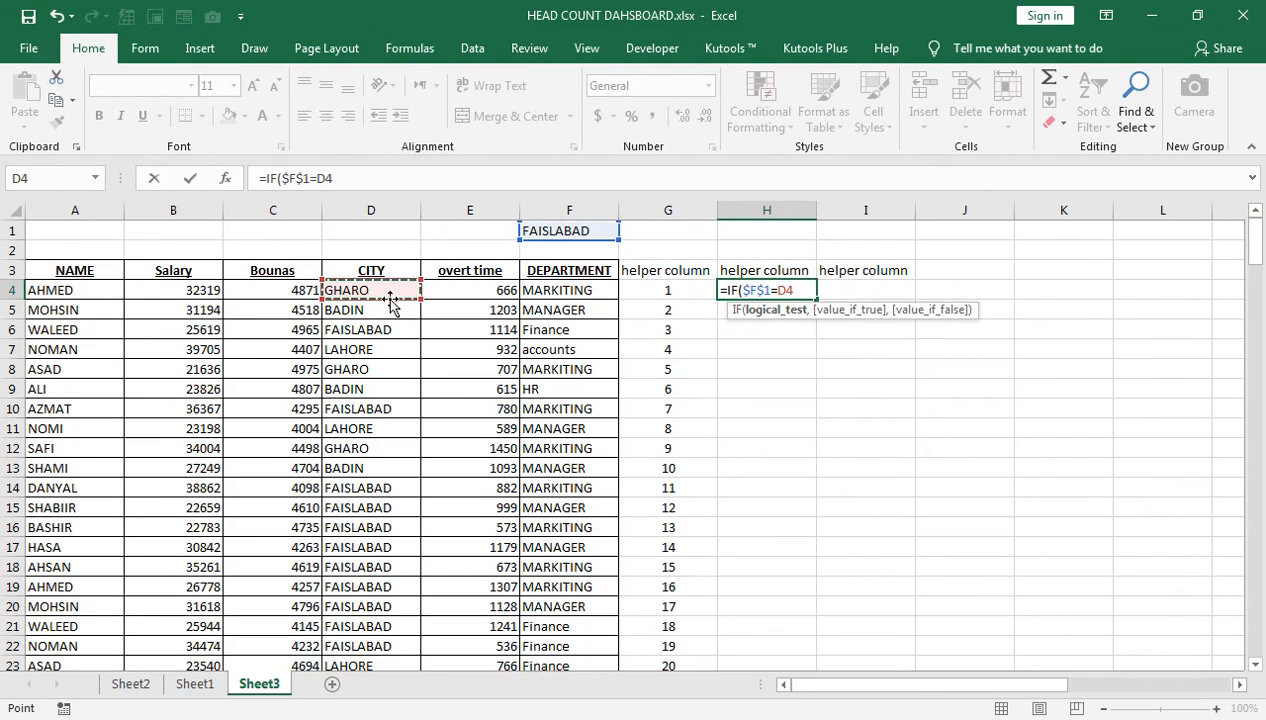
{"action": "key", "text": "F4"}
{"action": "key", "text": "F4"}
{"action": "key", "text": "F4"}
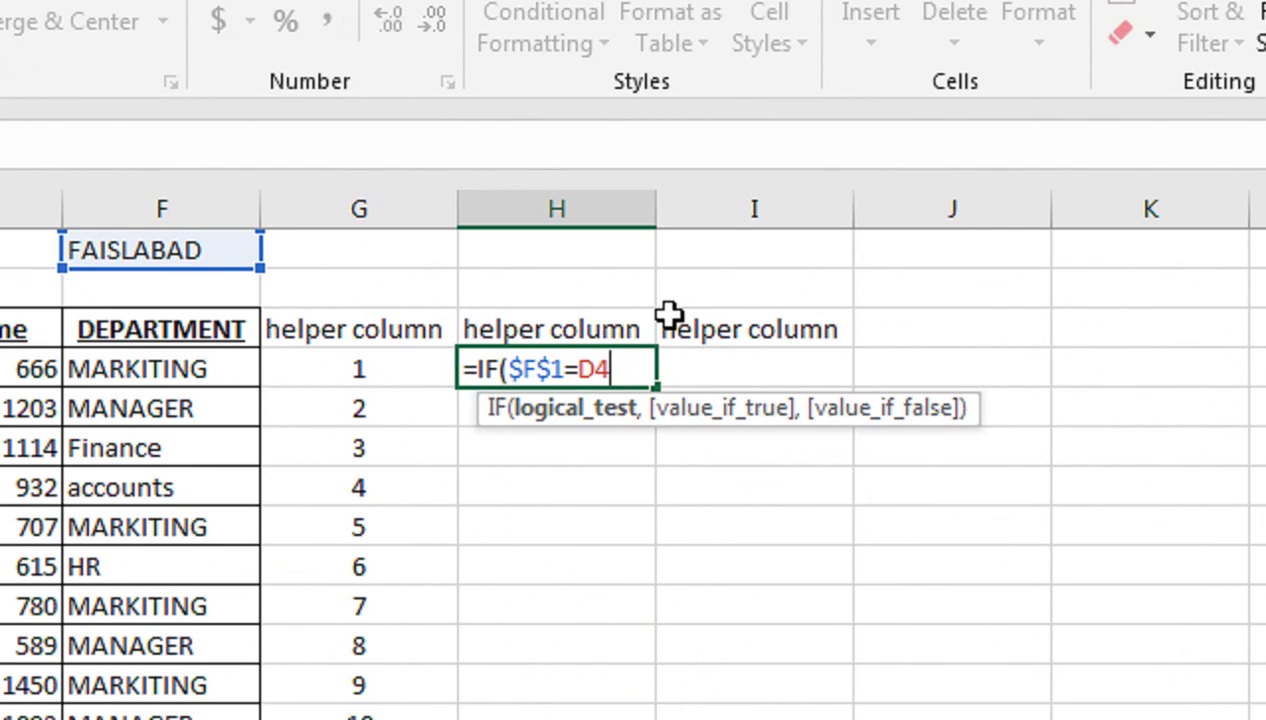
Step: Complete the formula as =IF($F$1=D4,G4,"") and fill it down column H to the last record
{"action": "type", "text": ","}
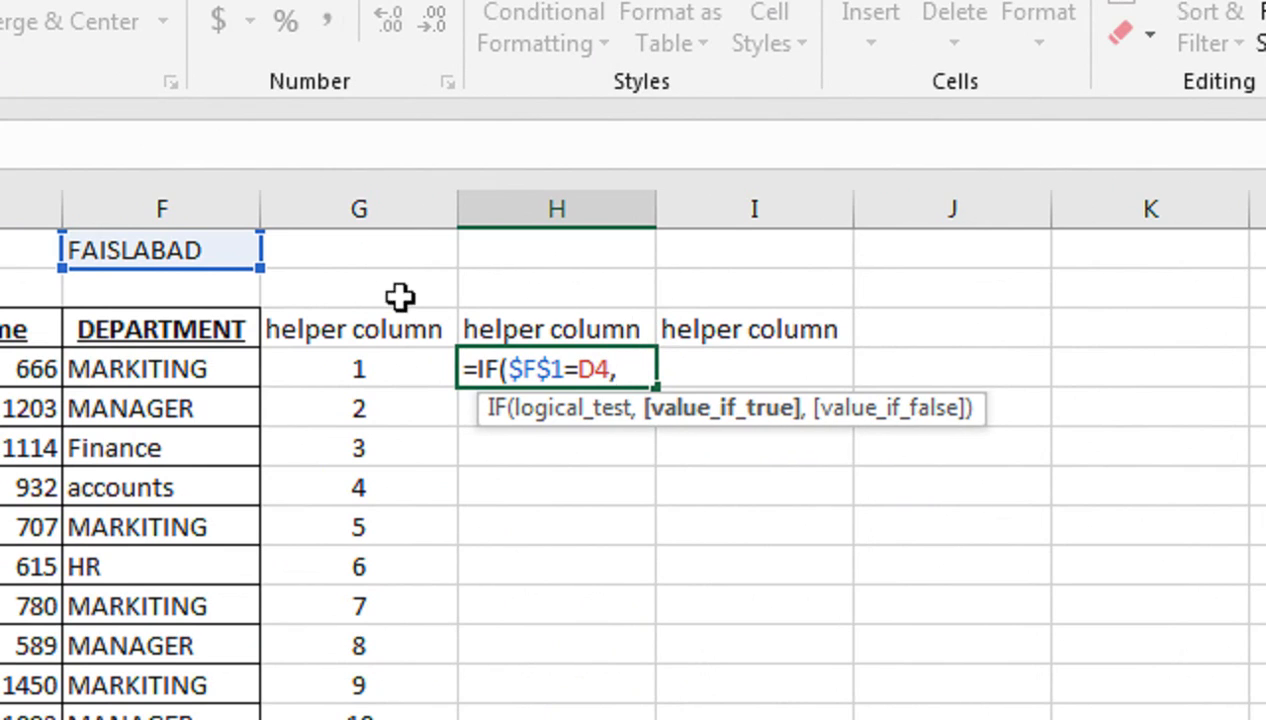
{"action": "left_click", "coordinate": [338, 368]}
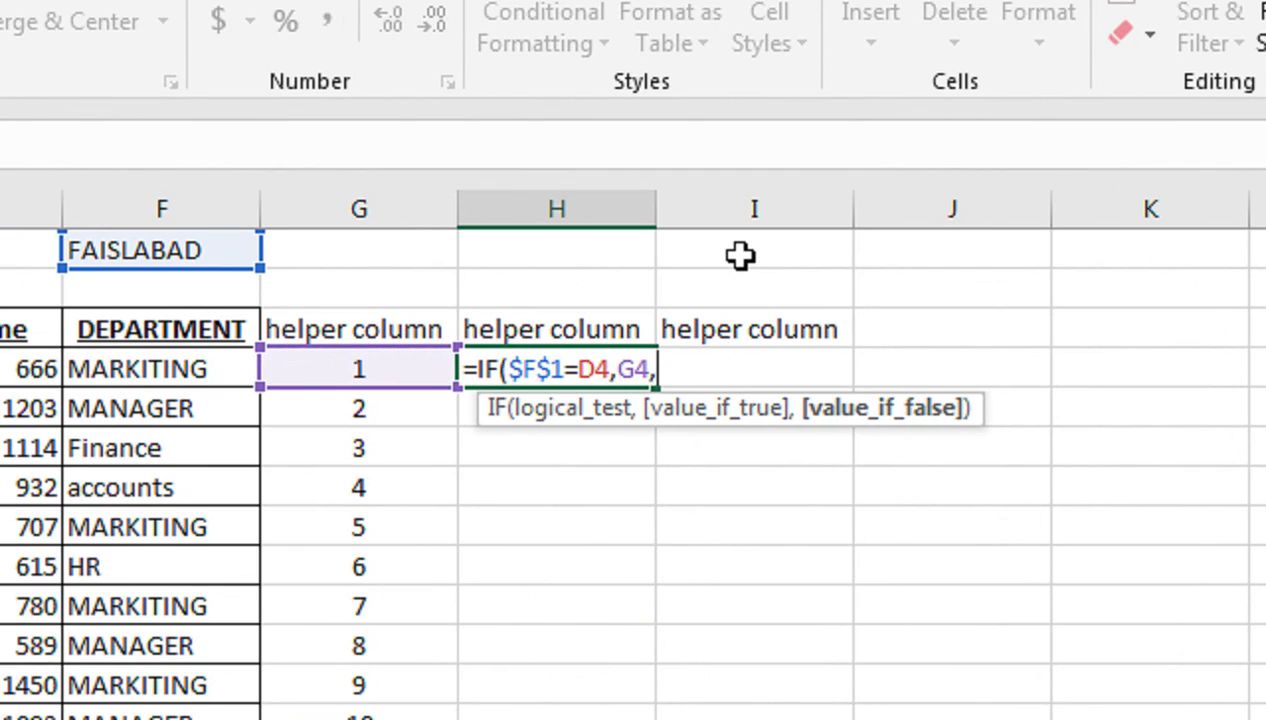
{"action": "type", "text": ")"}
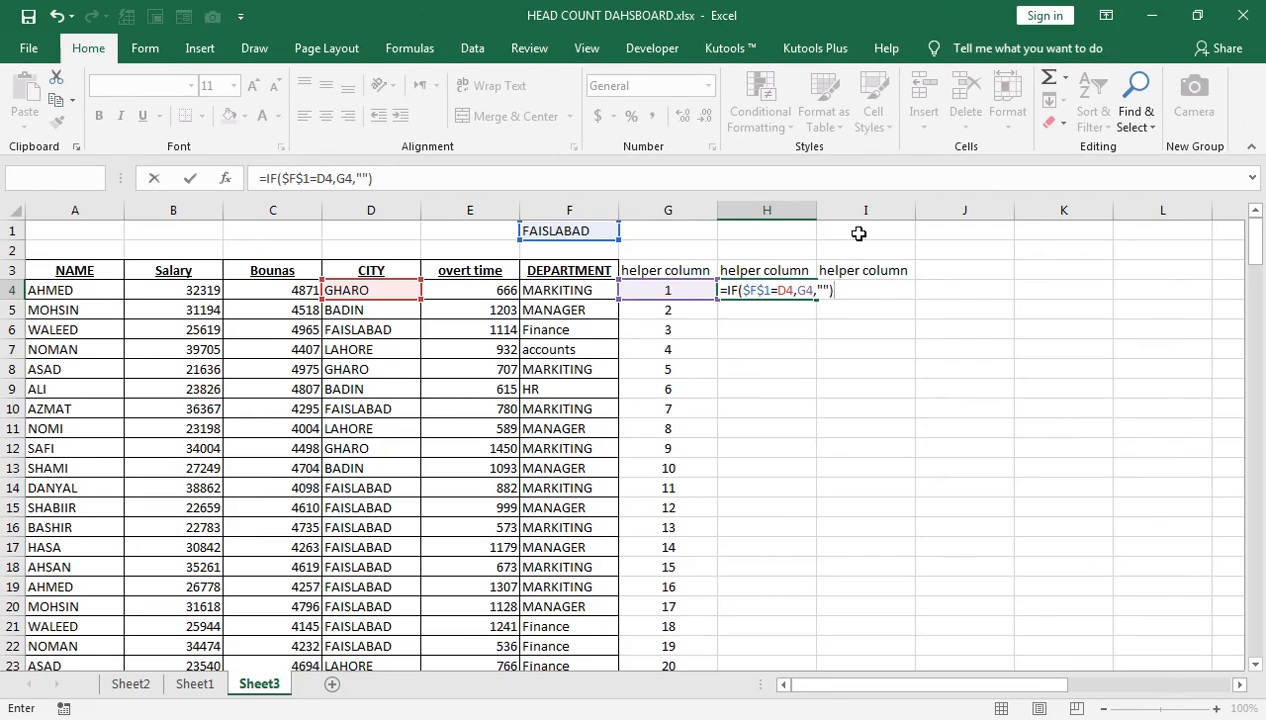
{"action": "key", "text": "Return"}
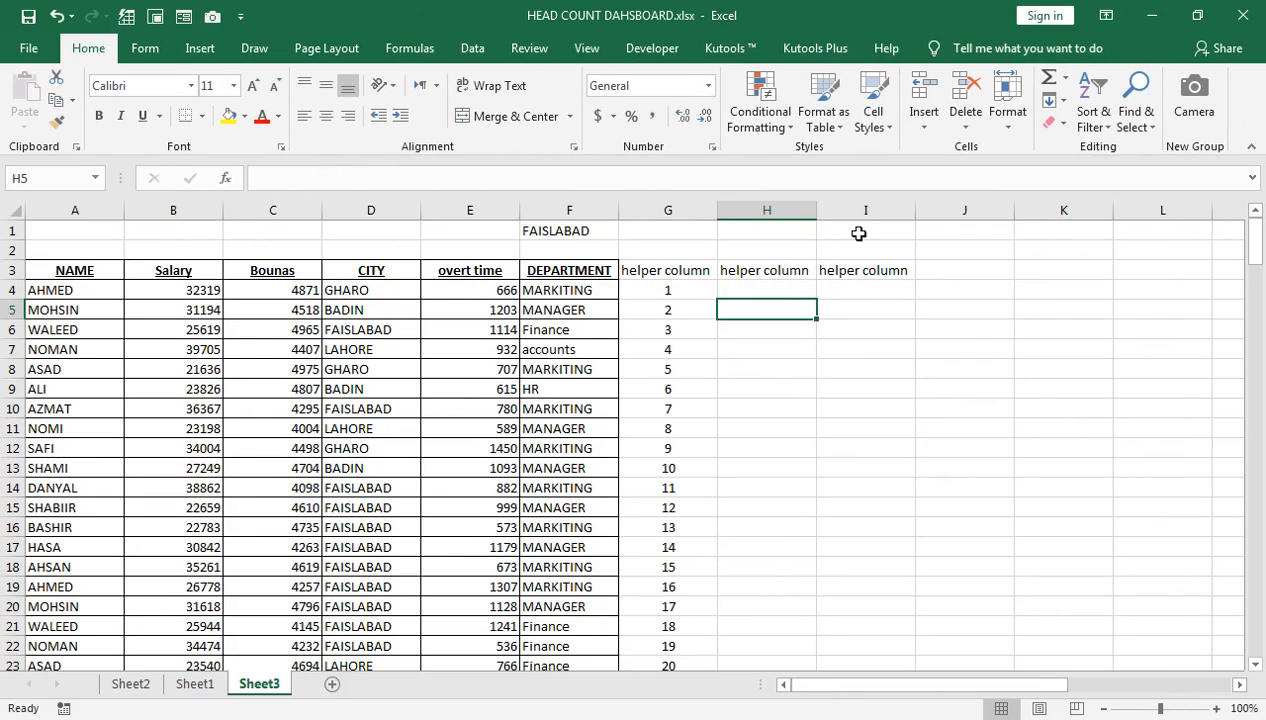
{"action": "left_click", "coordinate": [789, 290]}
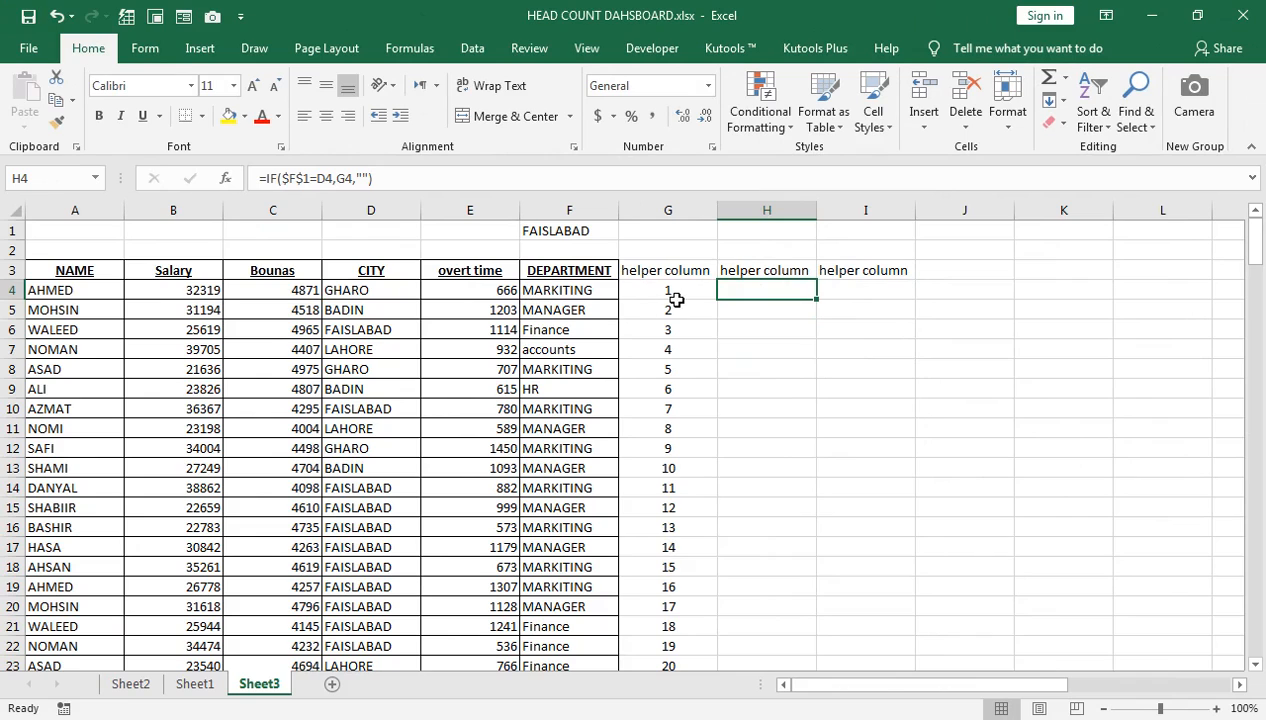
{"action": "double_click", "coordinate": [816, 298]}
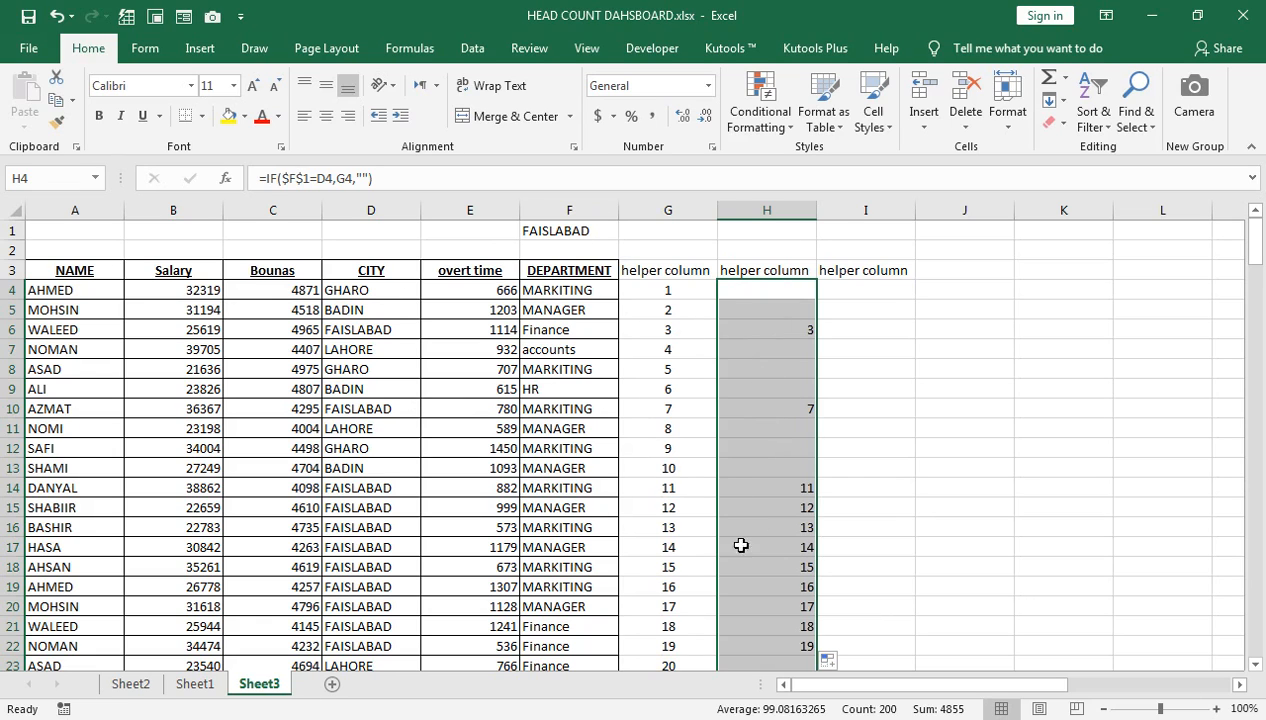
Step: Start a formula in I4 that nests SMALL inside IFERROR, with the absolute range $H$4:$H$203 as its array
{"action": "left_click", "coordinate": [833, 287]}
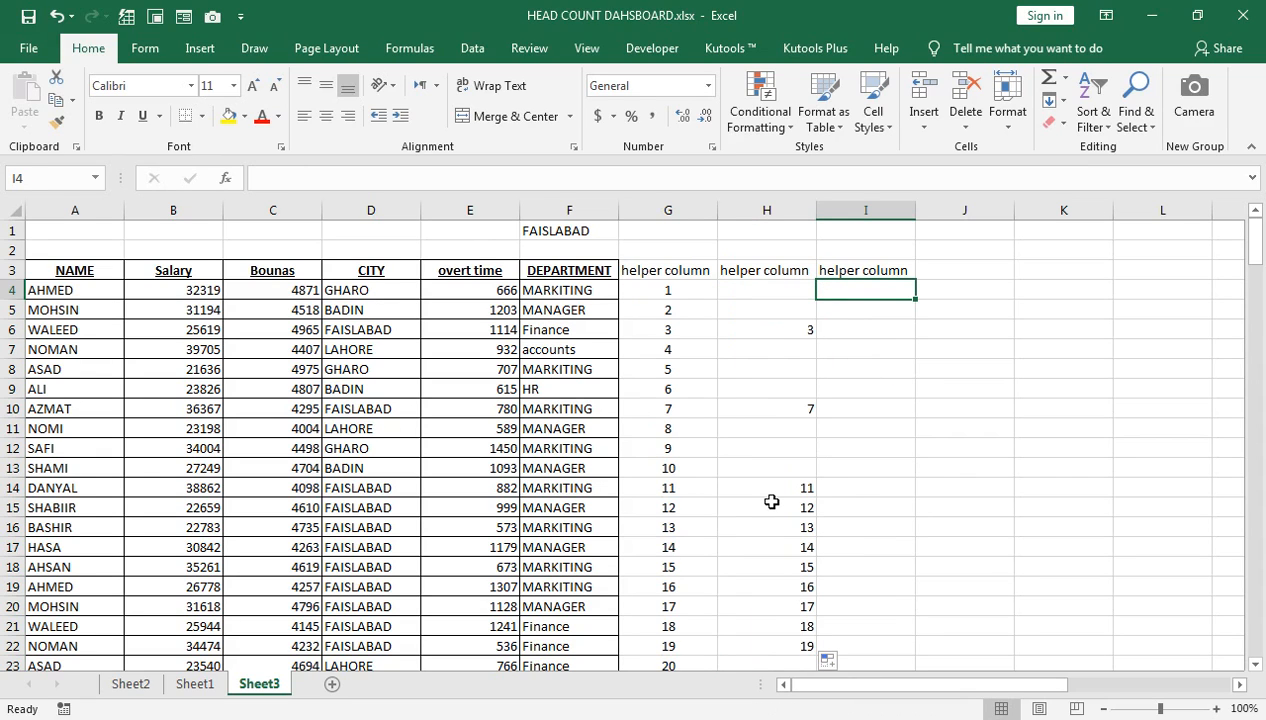
{"action": "scroll", "coordinate": [803, 477], "scroll_direction": "down", "scroll_amount": 3}
{"action": "scroll", "coordinate": [803, 480], "scroll_direction": "up", "scroll_amount": 3}
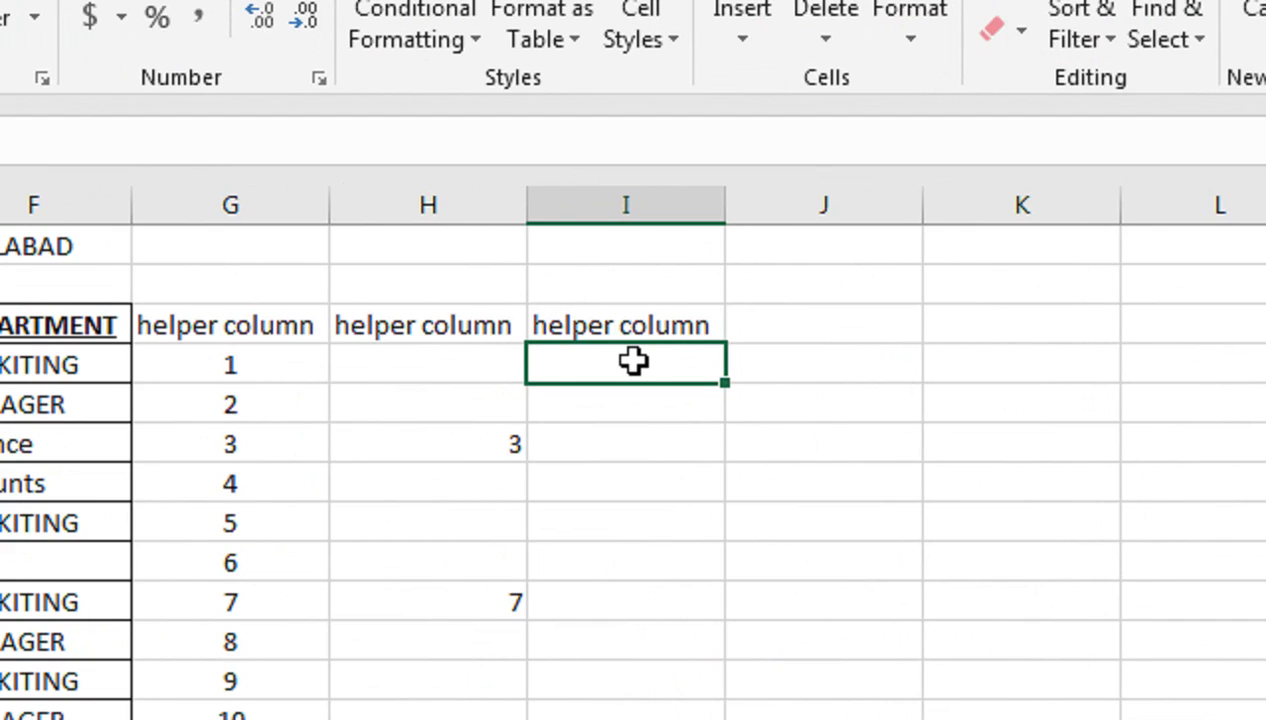
{"action": "type", "text": "=IF"}
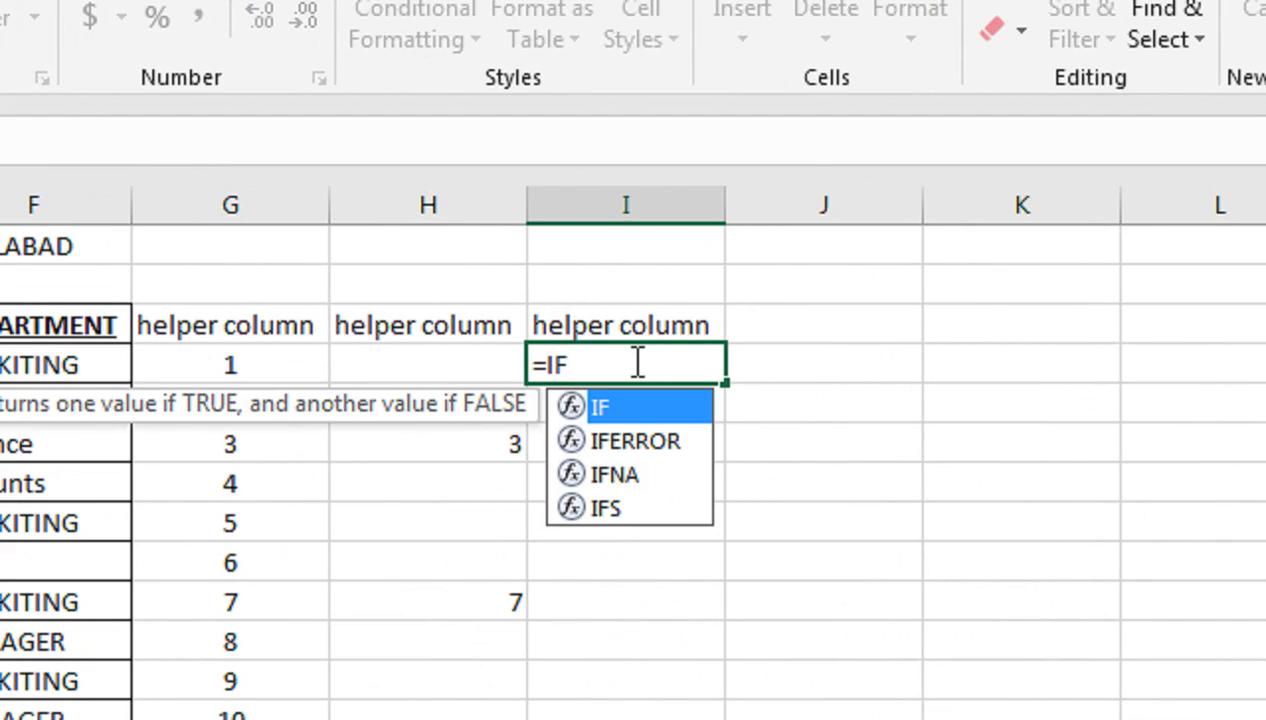
{"action": "key", "text": "Down"}
{"action": "key", "text": "Tab"}
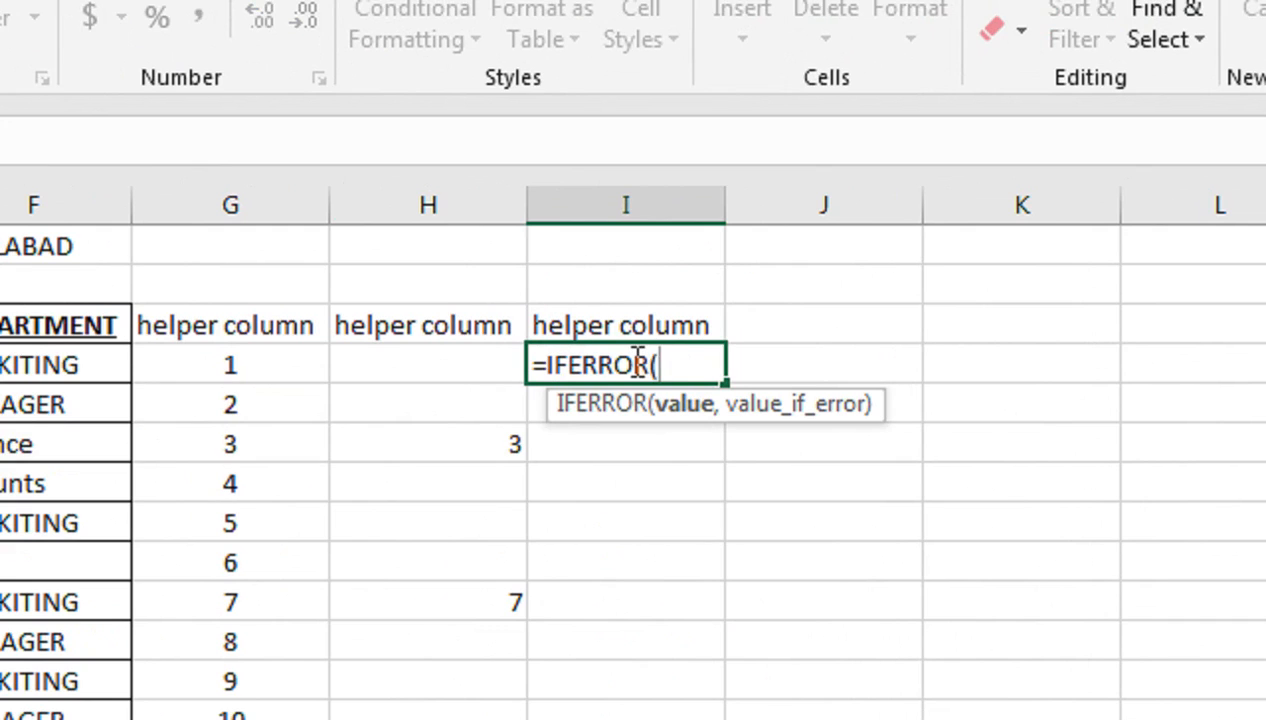
{"action": "type", "text": "SMA"}
{"action": "key", "text": "Tab"}
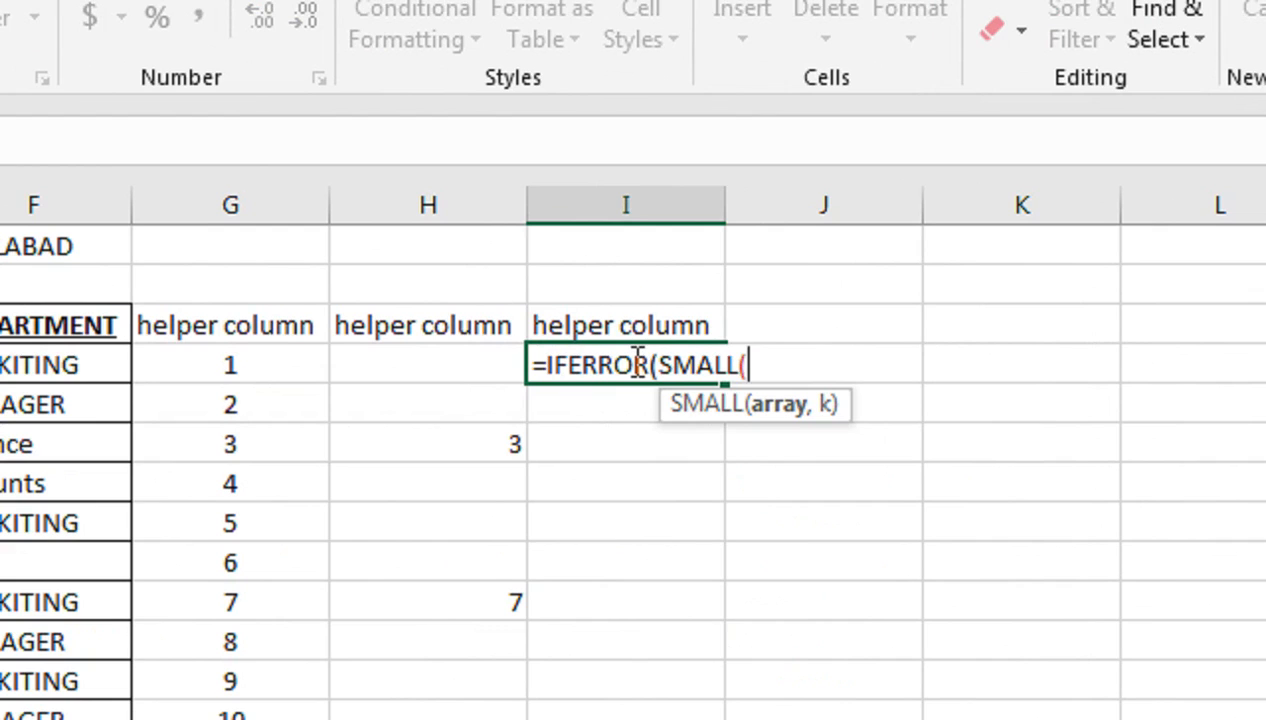
{"action": "key", "text": "Left"}
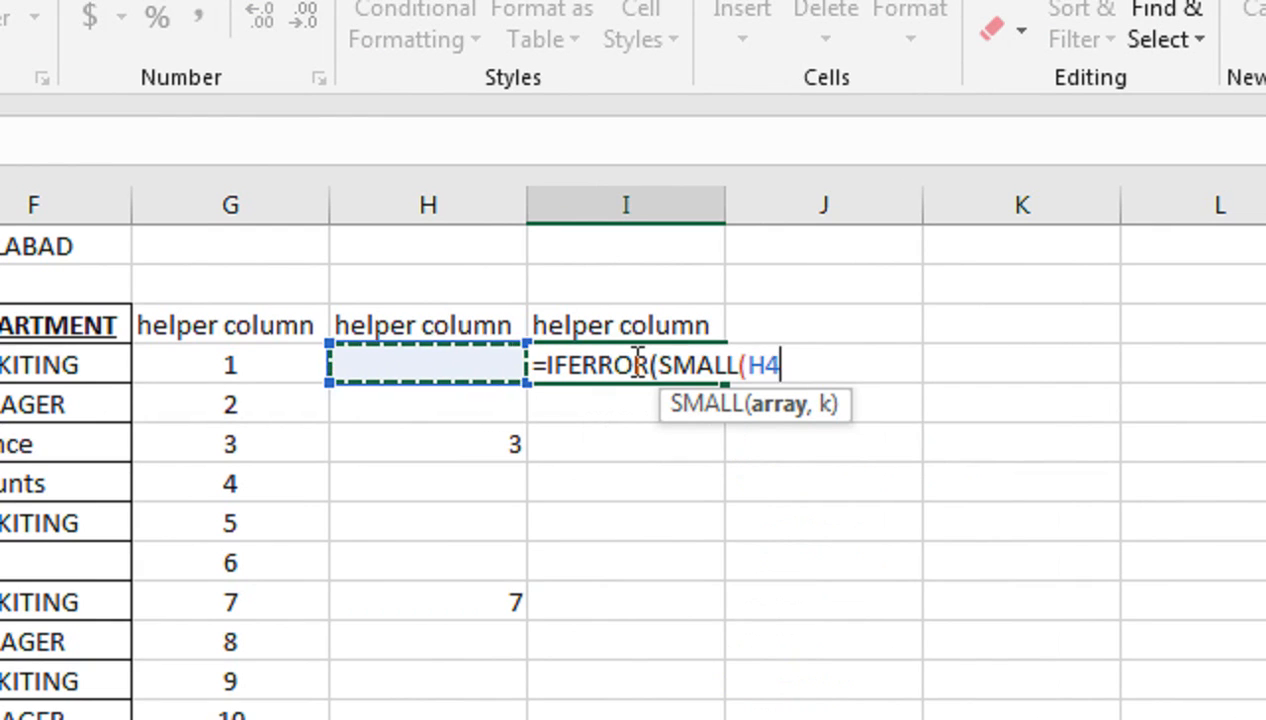
{"action": "key", "text": "ctrl+shift+Down"}
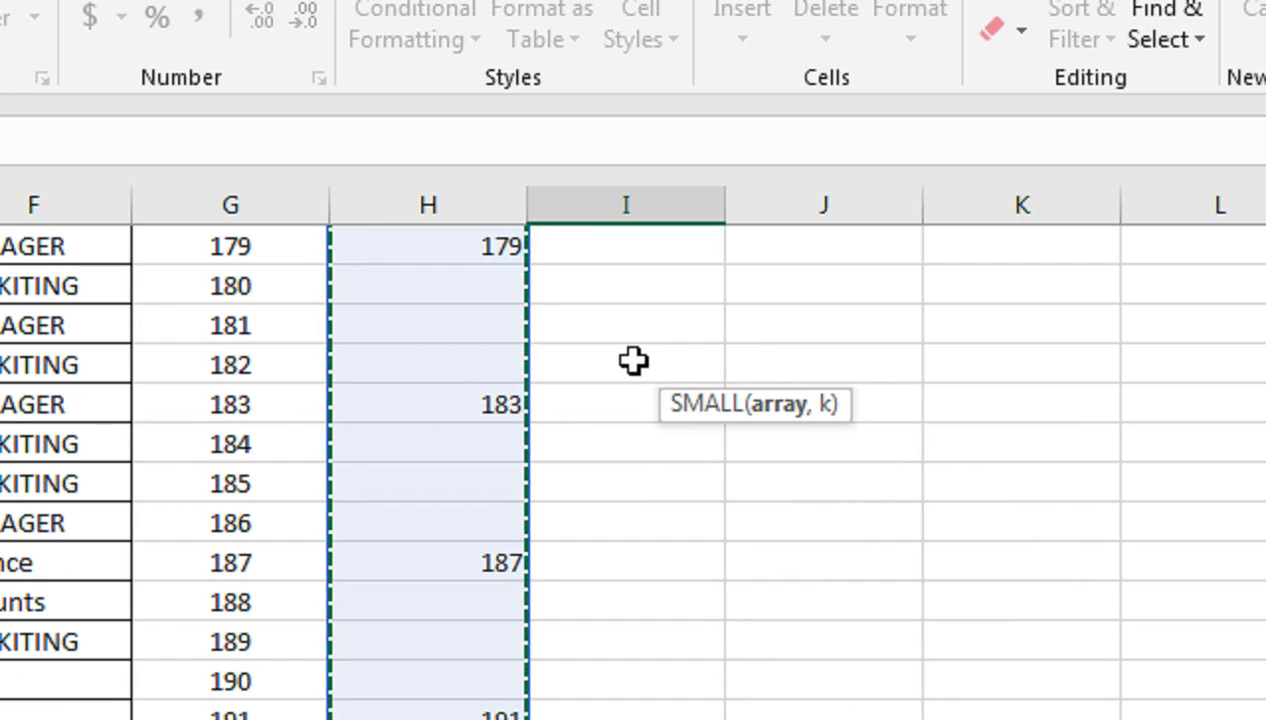
{"action": "key", "text": "F4"}
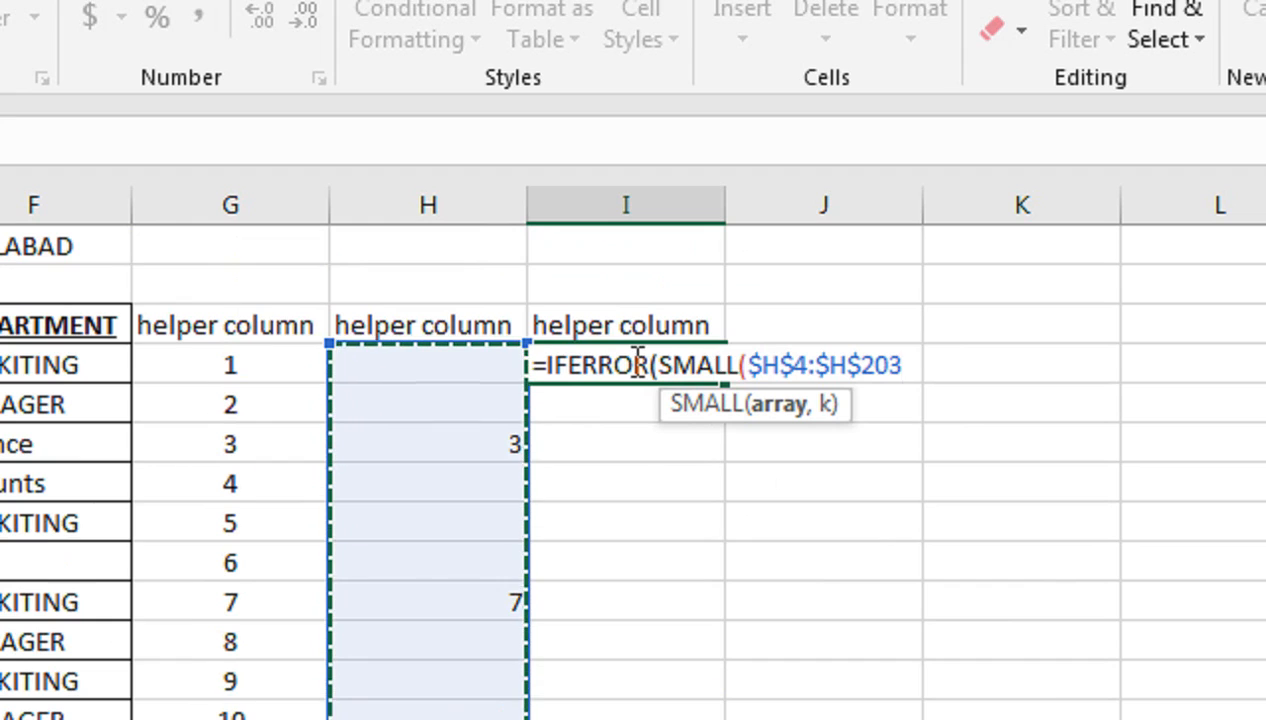
Step: Add ROWS($H$4:H4) as the k argument of SMALL, locking only the first cell of the range
{"action": "type", "text": ",ROWS"}
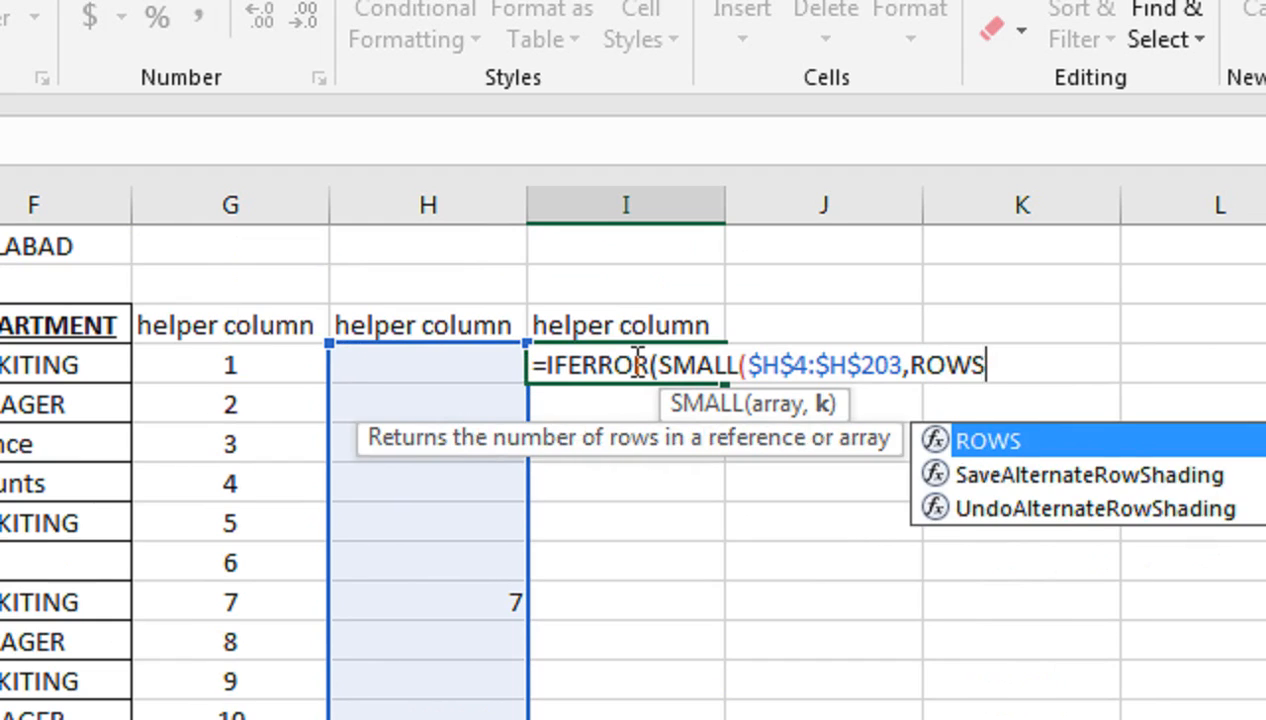
{"action": "type", "text": "("}
{"action": "key", "text": "Left"}
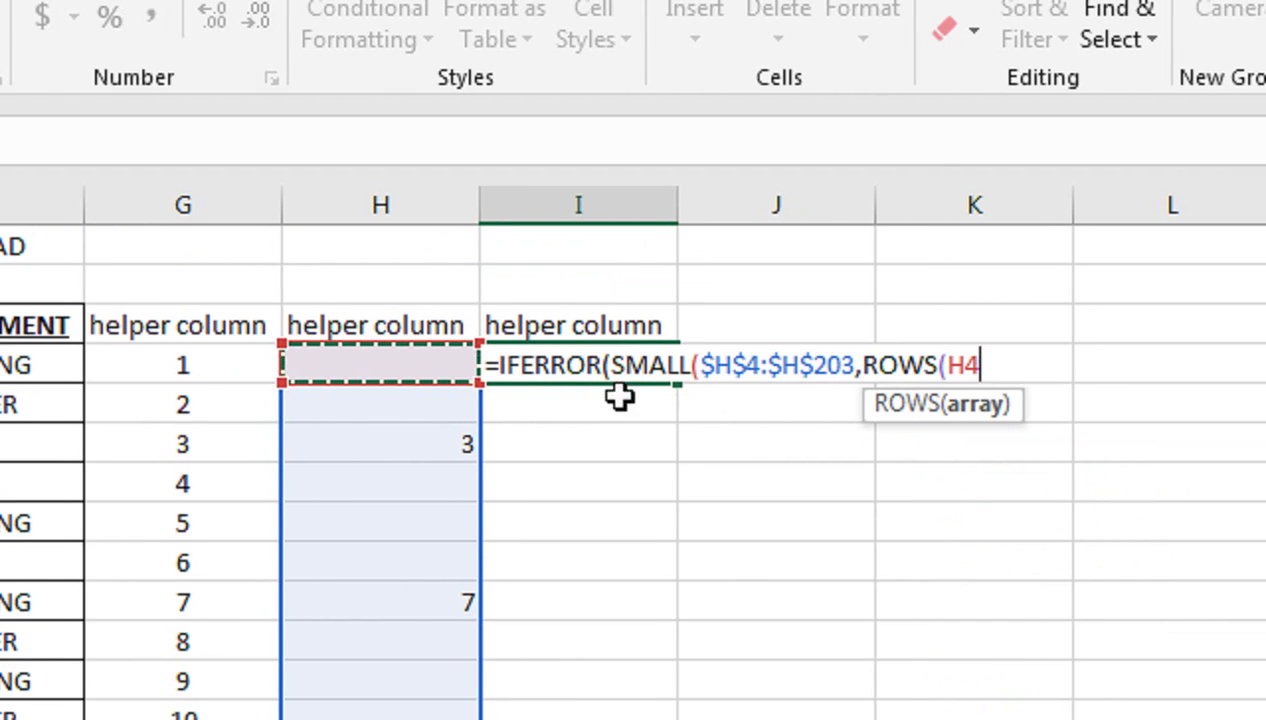
{"action": "type", "text": ":"}
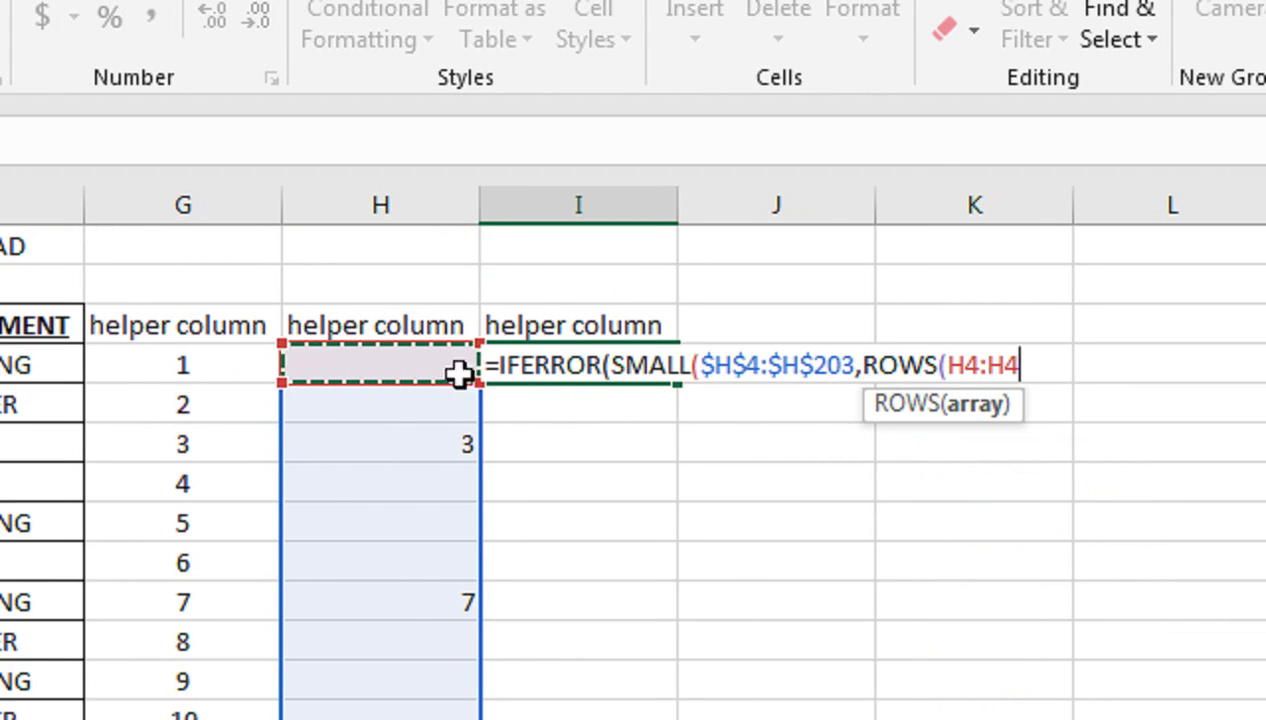
{"action": "left_click", "coordinate": [908, 366]}
{"action": "left_click", "coordinate": [909, 367]}
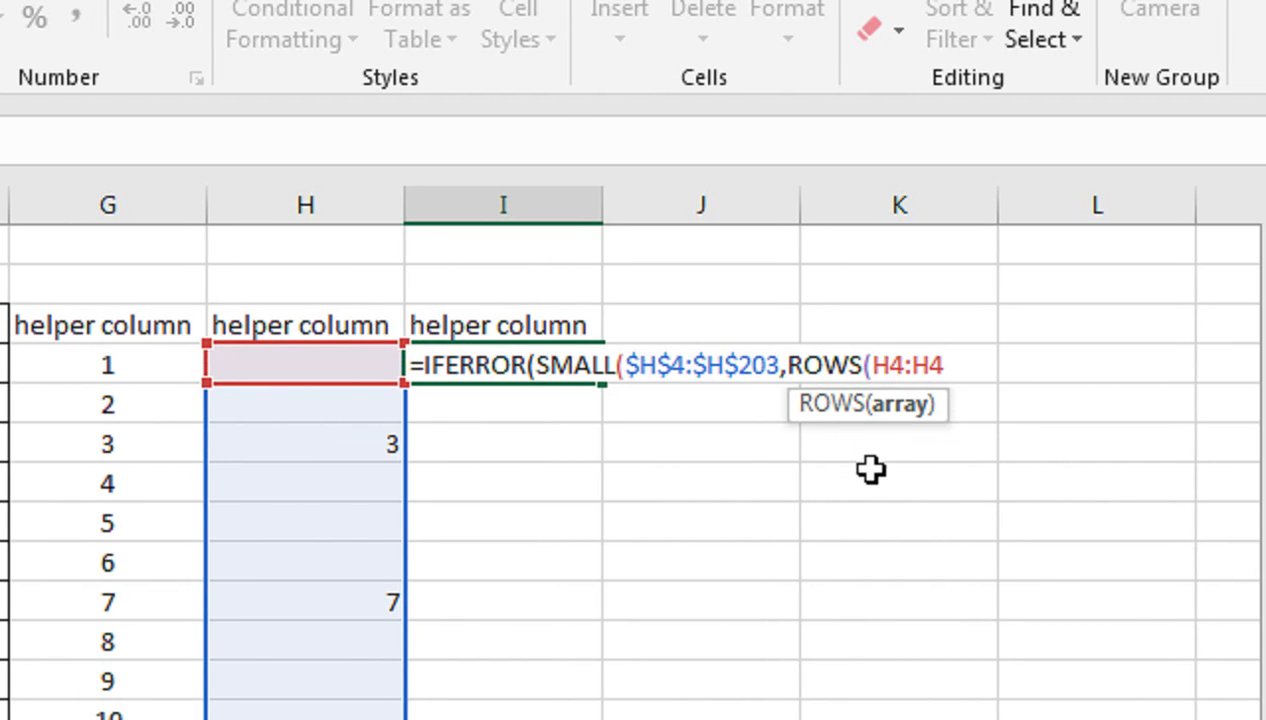
{"action": "key", "text": "F4"}
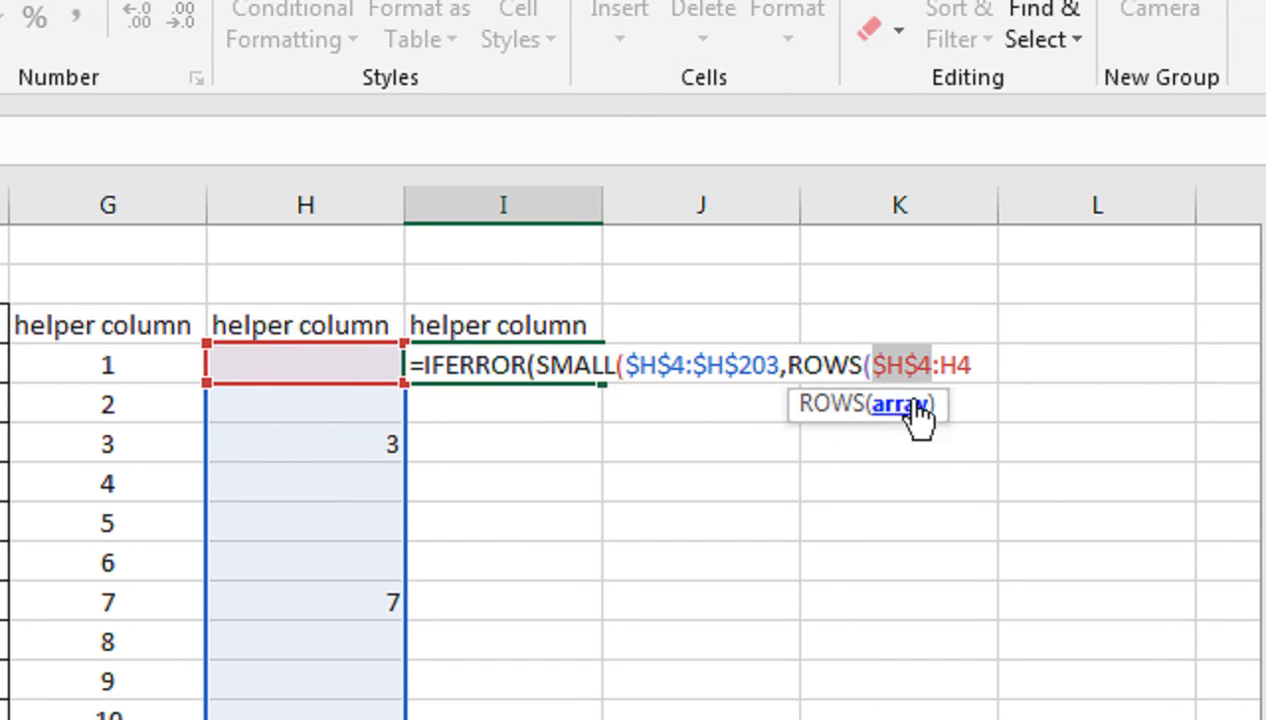
{"action": "left_click", "coordinate": [976, 366]}
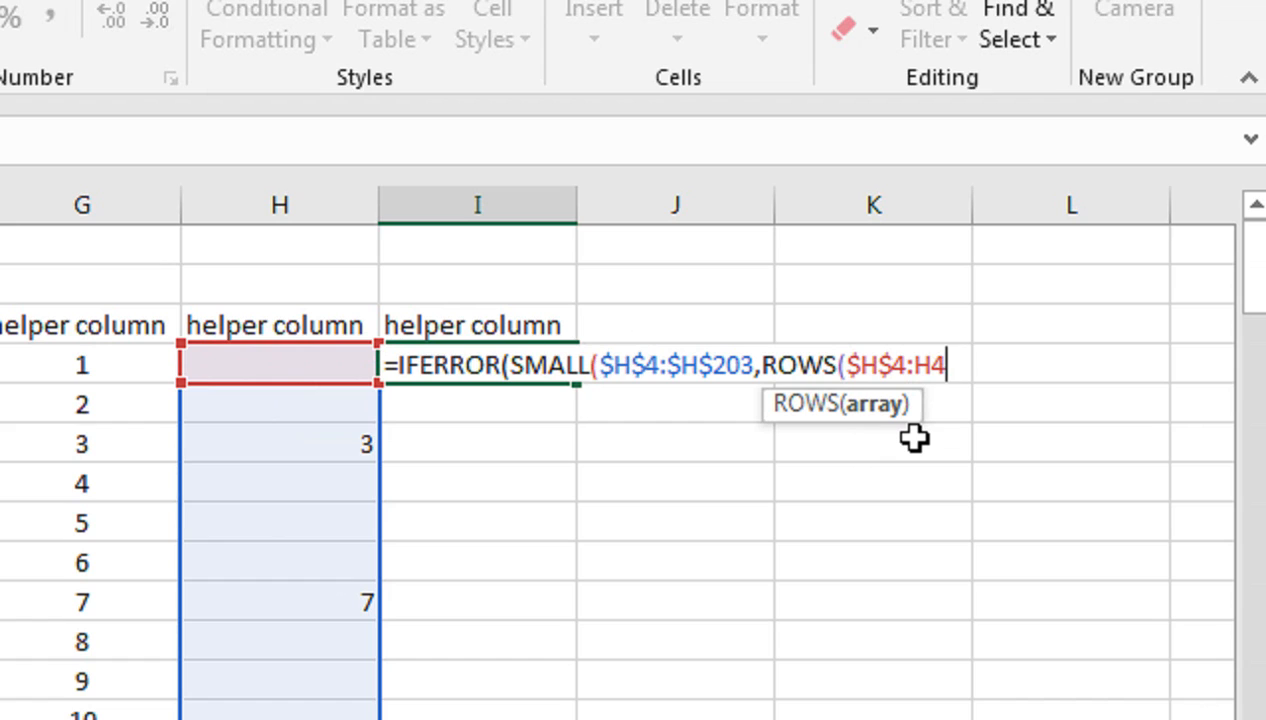
{"action": "type", "text": ")"}
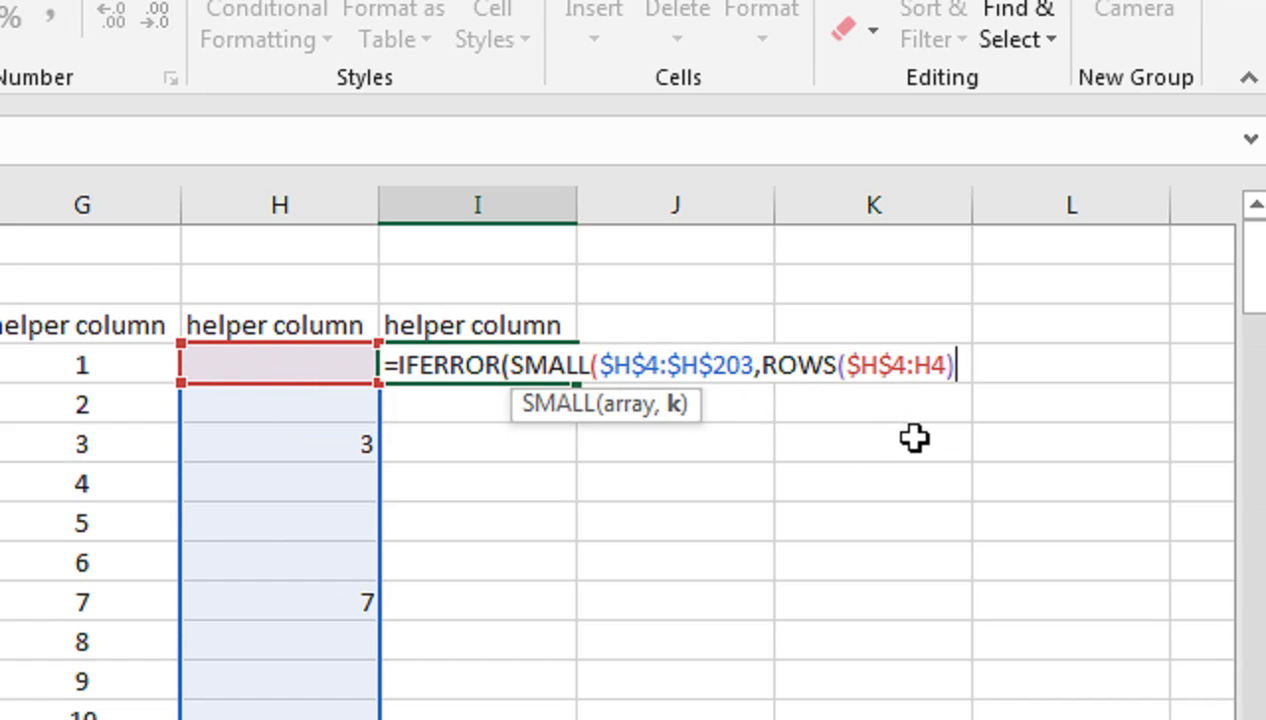
Step: Complete the I4 formula with "" as the error value and fill it down column I to the last record
{"action": "type", "text": ")"}
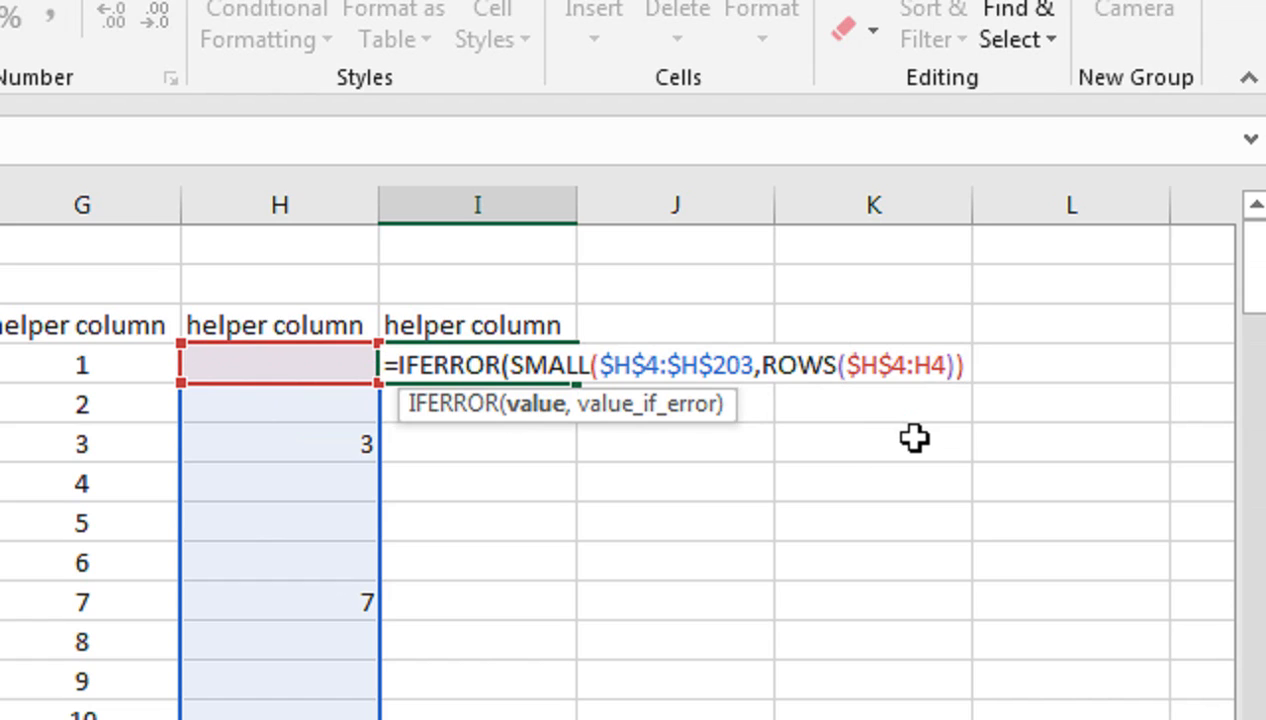
{"action": "type", "text": ","}
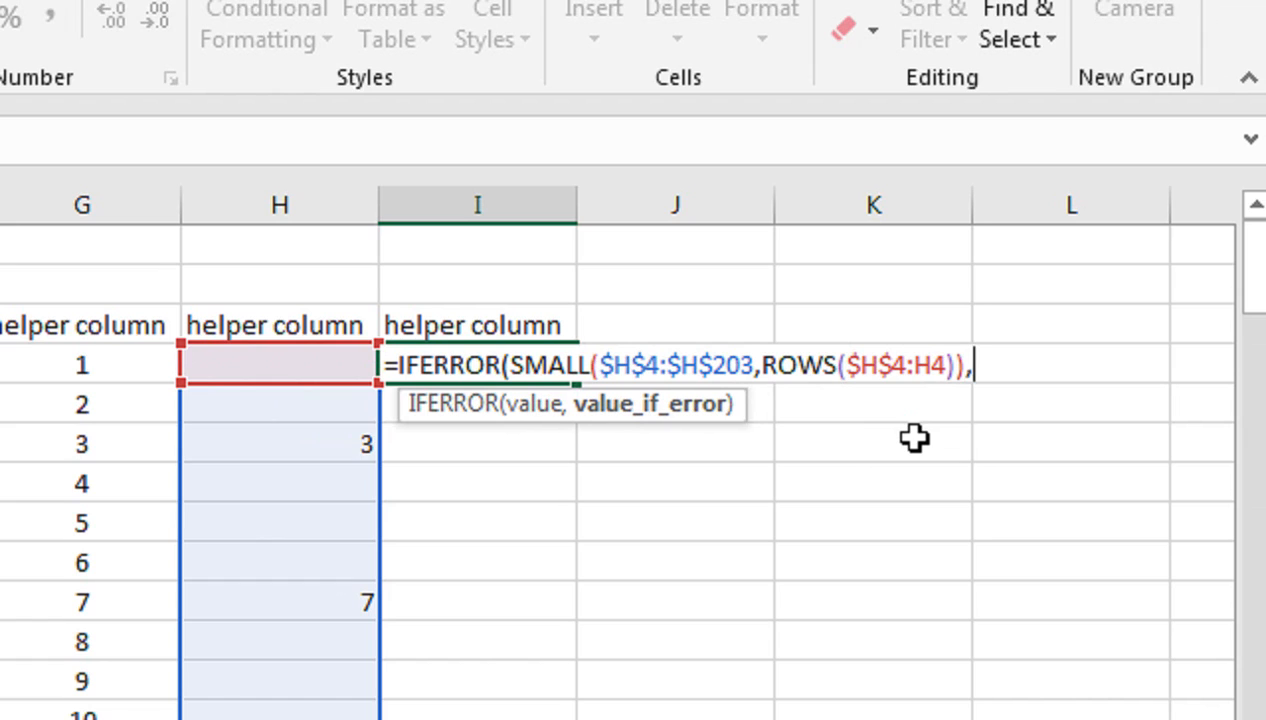
{"action": "type", "text": "\"\")"}
{"action": "key", "text": "Return"}
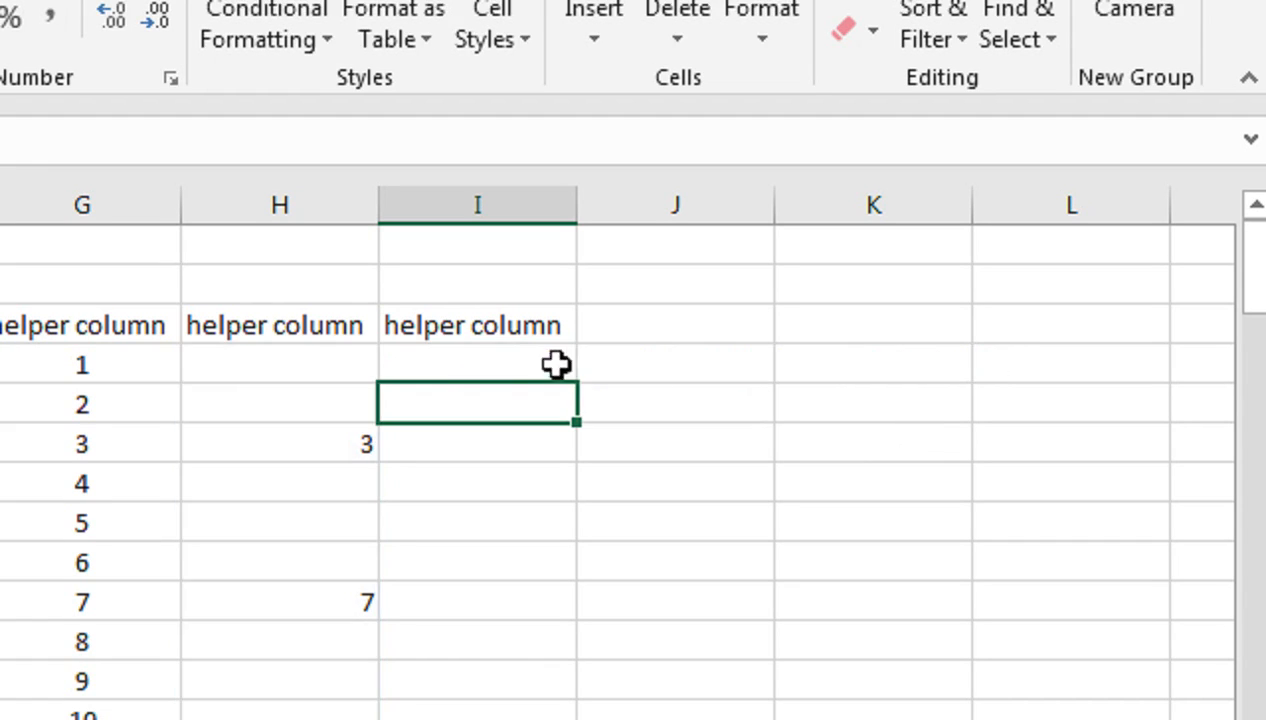
{"action": "left_click", "coordinate": [483, 327]}
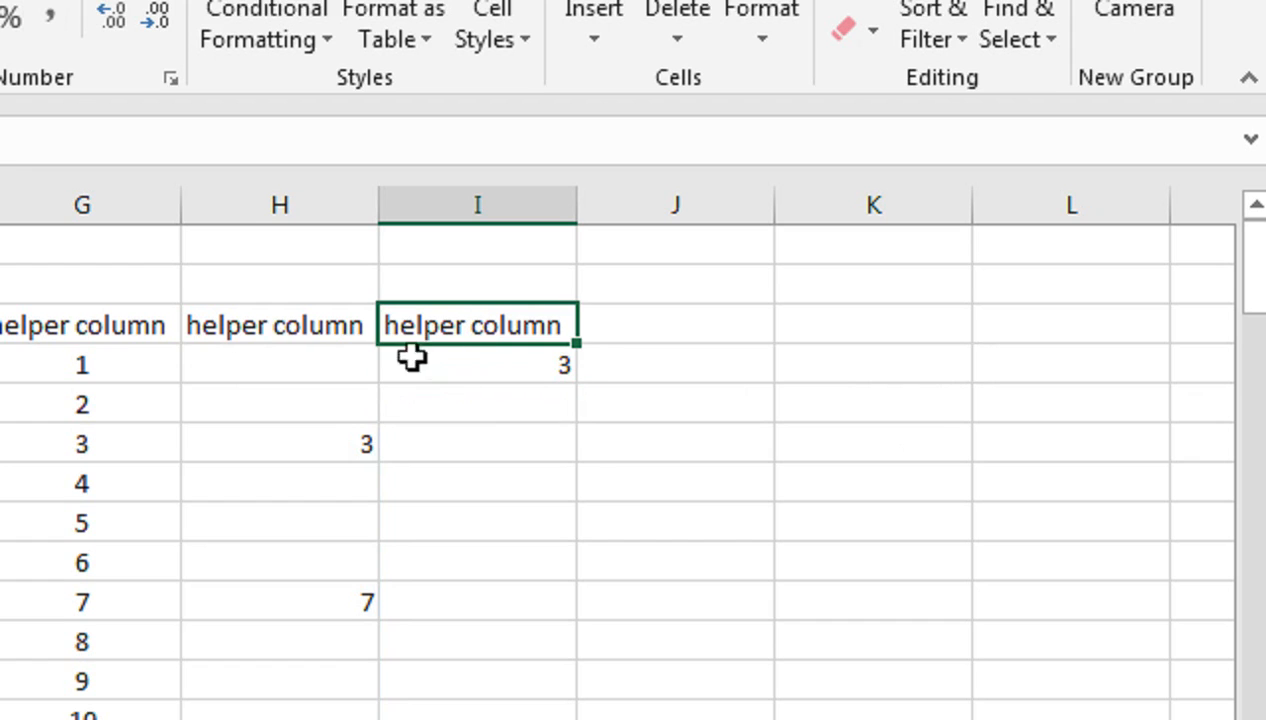
{"action": "double_click", "coordinate": [495, 365]}
{"action": "key", "text": "Return"}
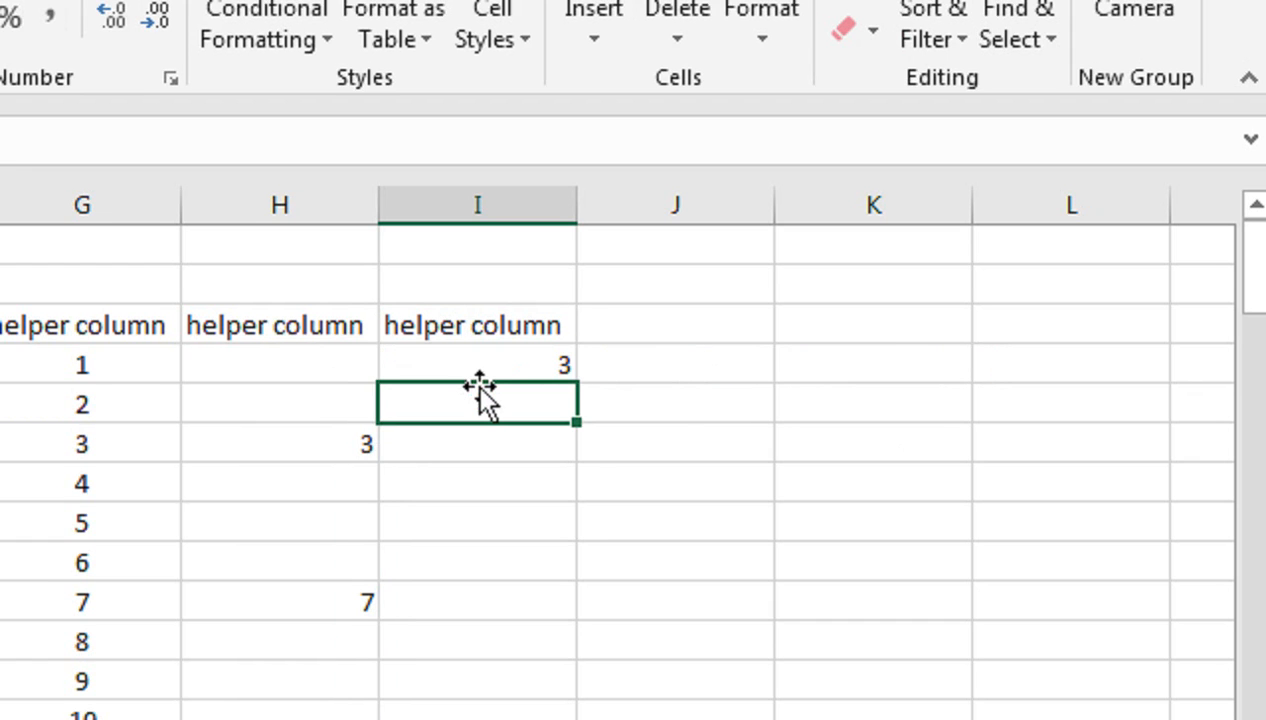
{"action": "left_click", "coordinate": [500, 366]}
{"action": "double_click", "coordinate": [576, 386]}
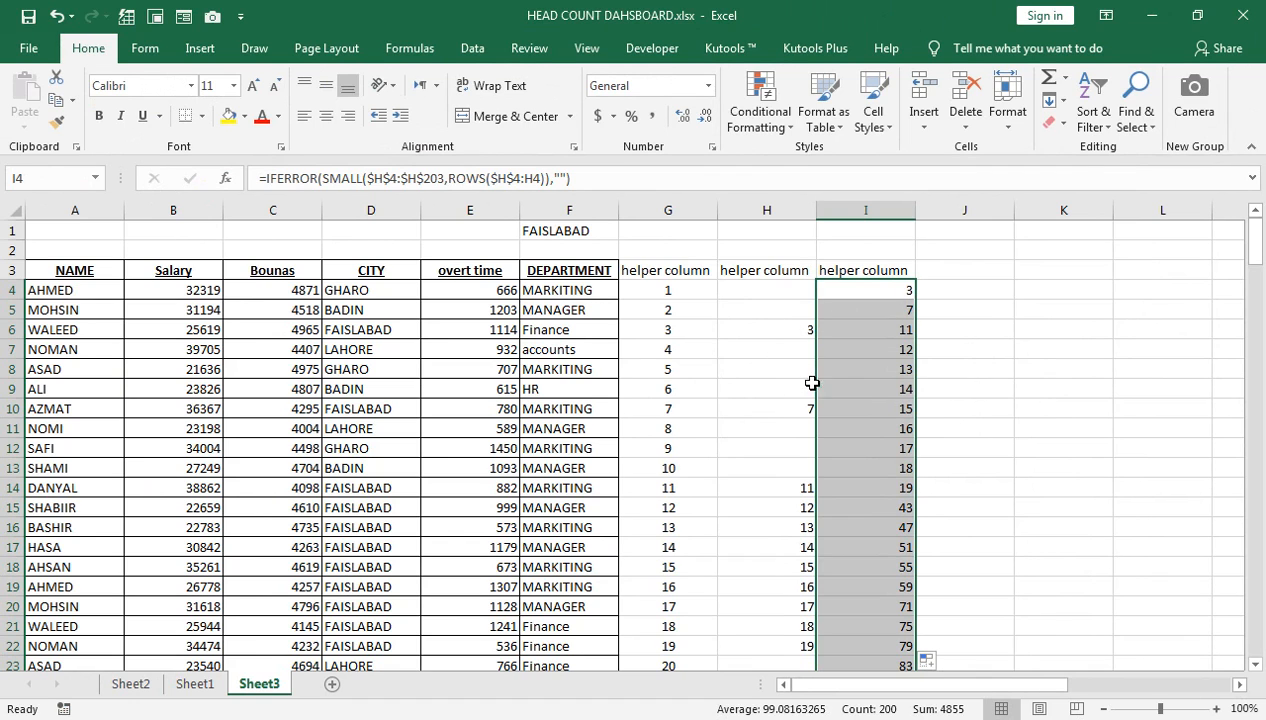
Step: Check the filled third helper column and switch the city selection in F1 to KARACHI
{"action": "scroll", "coordinate": [838, 465], "scroll_direction": "down", "scroll_amount": 6}
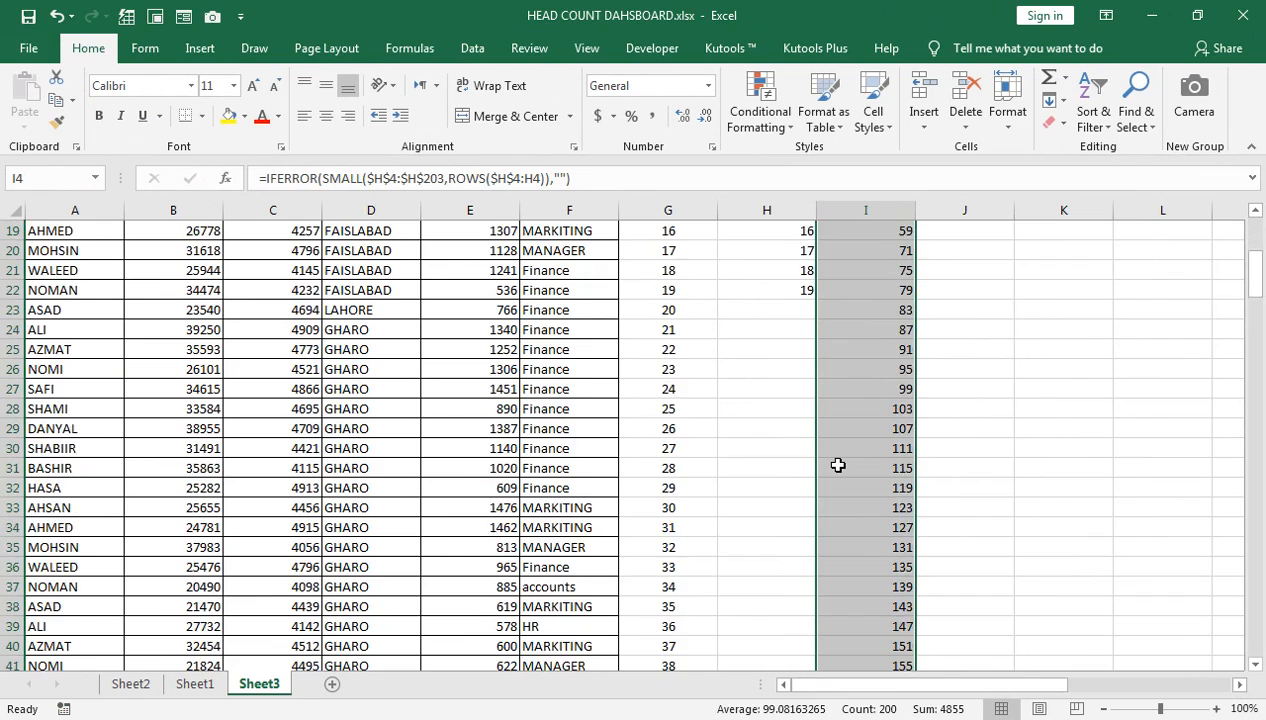
{"action": "scroll", "coordinate": [838, 465], "scroll_direction": "down", "scroll_amount": 3}
{"action": "scroll", "coordinate": [838, 465], "scroll_direction": "down", "scroll_amount": 11}
{"action": "scroll", "coordinate": [851, 486], "scroll_direction": "up", "scroll_amount": 20}
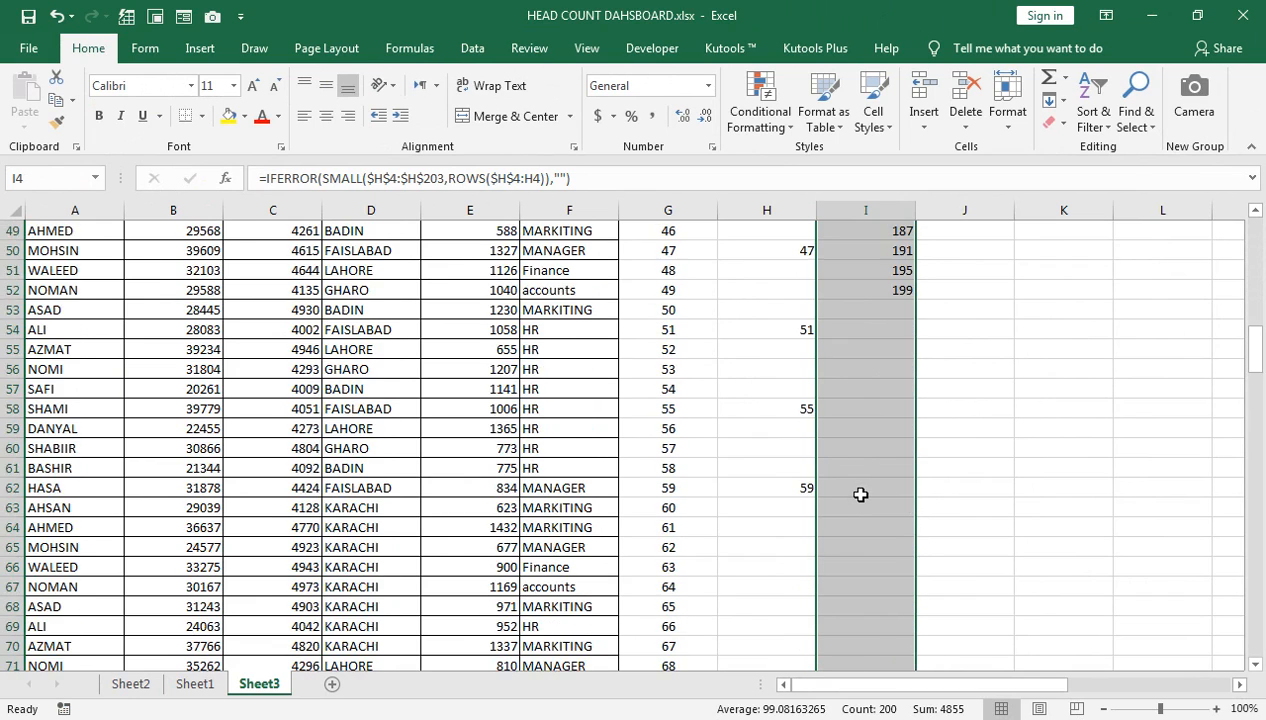
{"action": "left_click", "coordinate": [600, 232]}
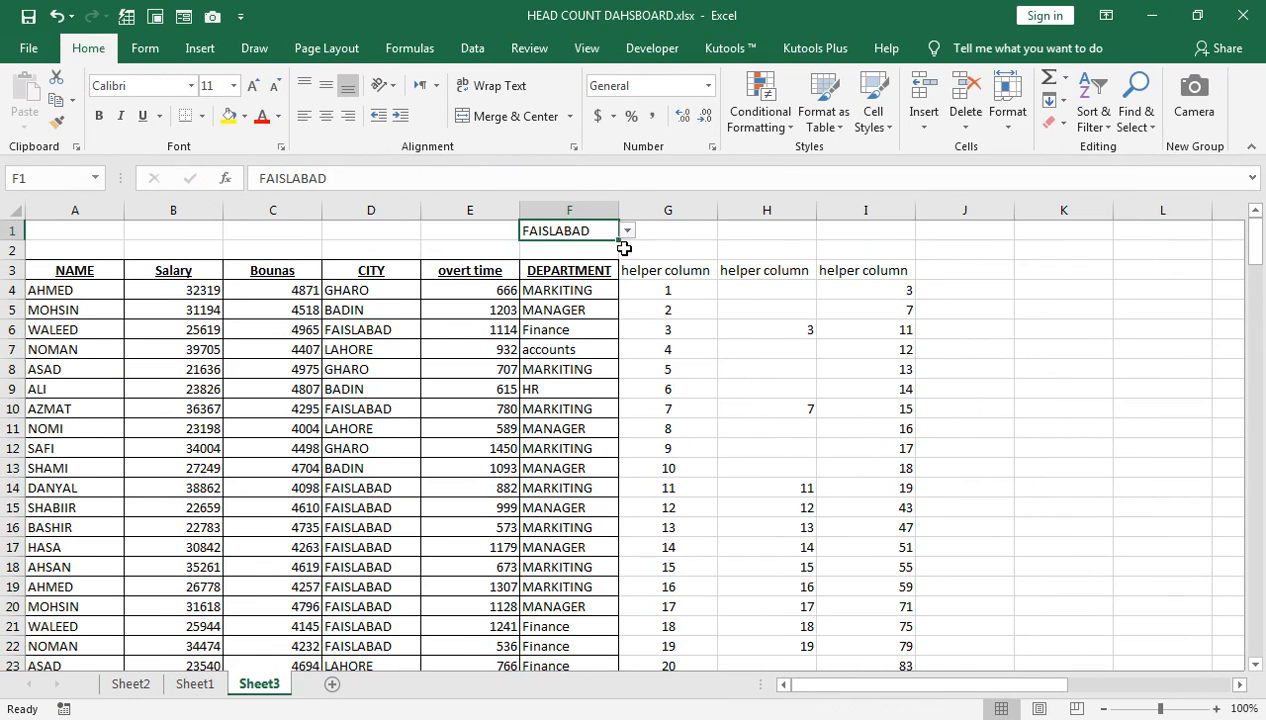
{"action": "left_click", "coordinate": [627, 231]}
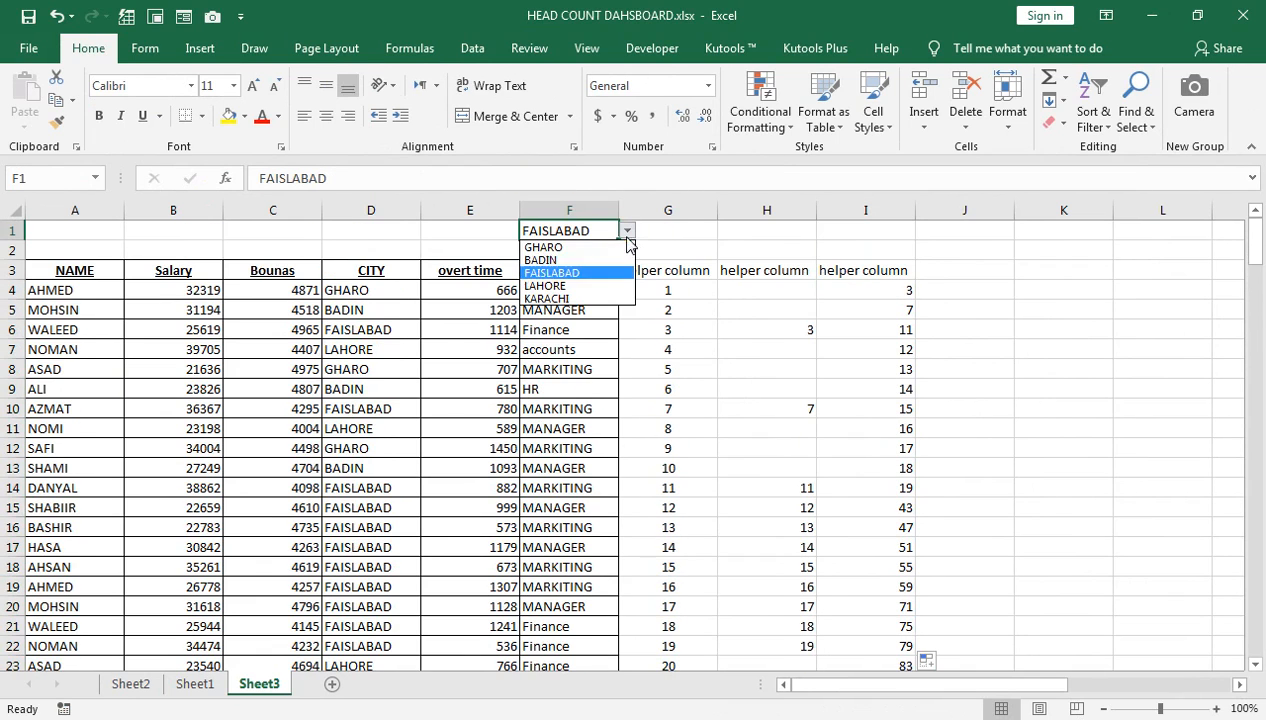
{"action": "left_click", "coordinate": [592, 298]}
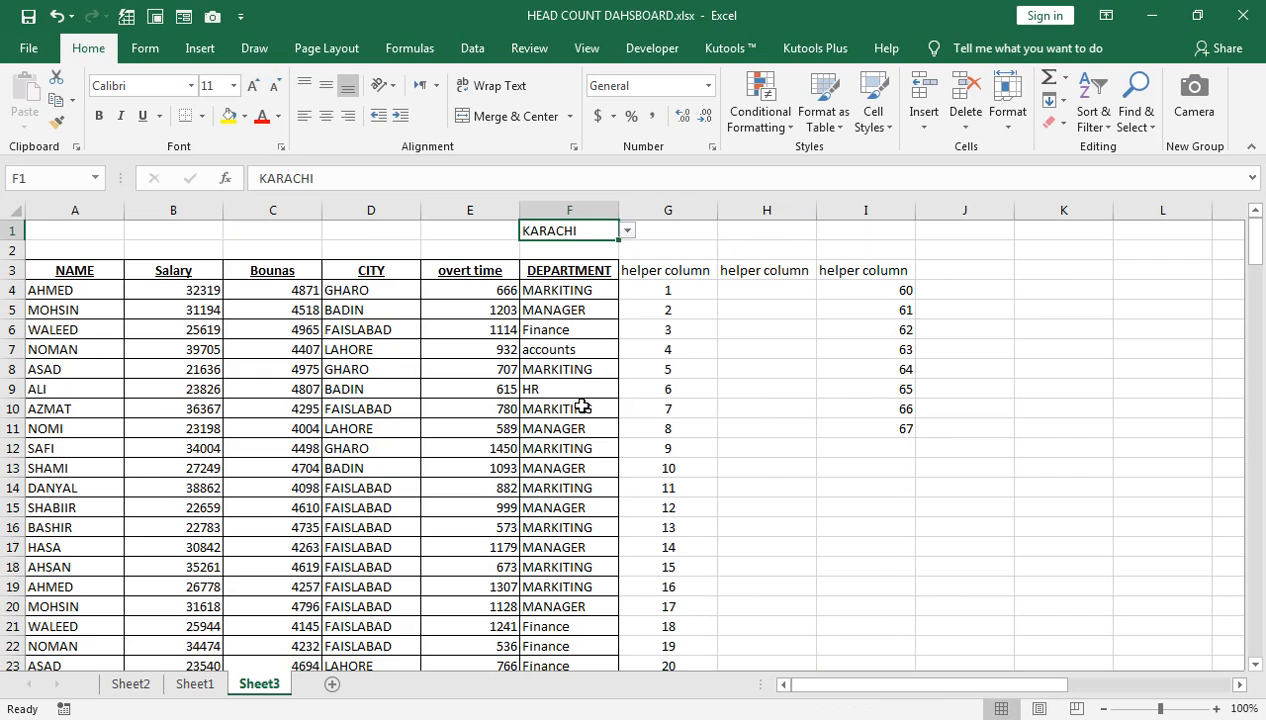
Step: Copy the table headings from NAME to DEPARTMENT in A3:F3 and paste them starting at K3
{"action": "left_click", "coordinate": [561, 273]}
{"action": "key", "text": "ctrl+shift+Left"}
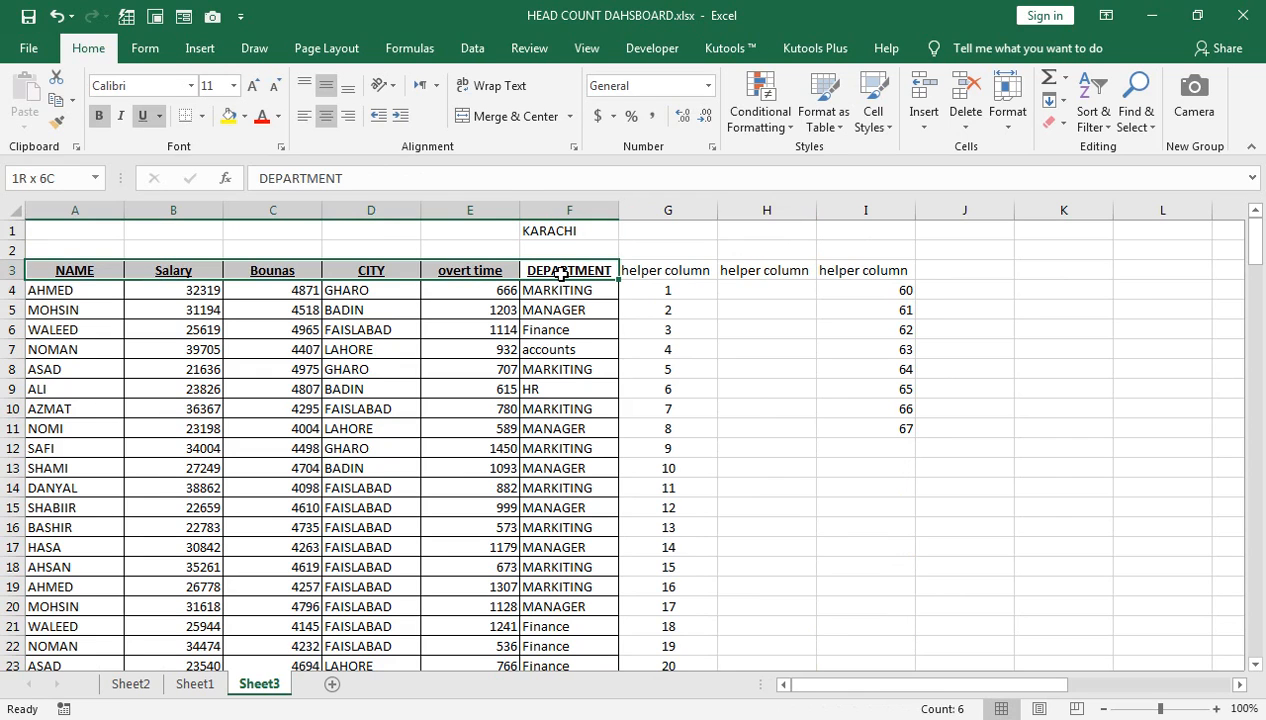
{"action": "key", "text": "ctrl+c"}
{"action": "key", "text": "Right"}
{"action": "key", "text": "Right"}
{"action": "key", "text": "Right"}
{"action": "key", "text": "Right"}
{"action": "key", "text": "Right"}
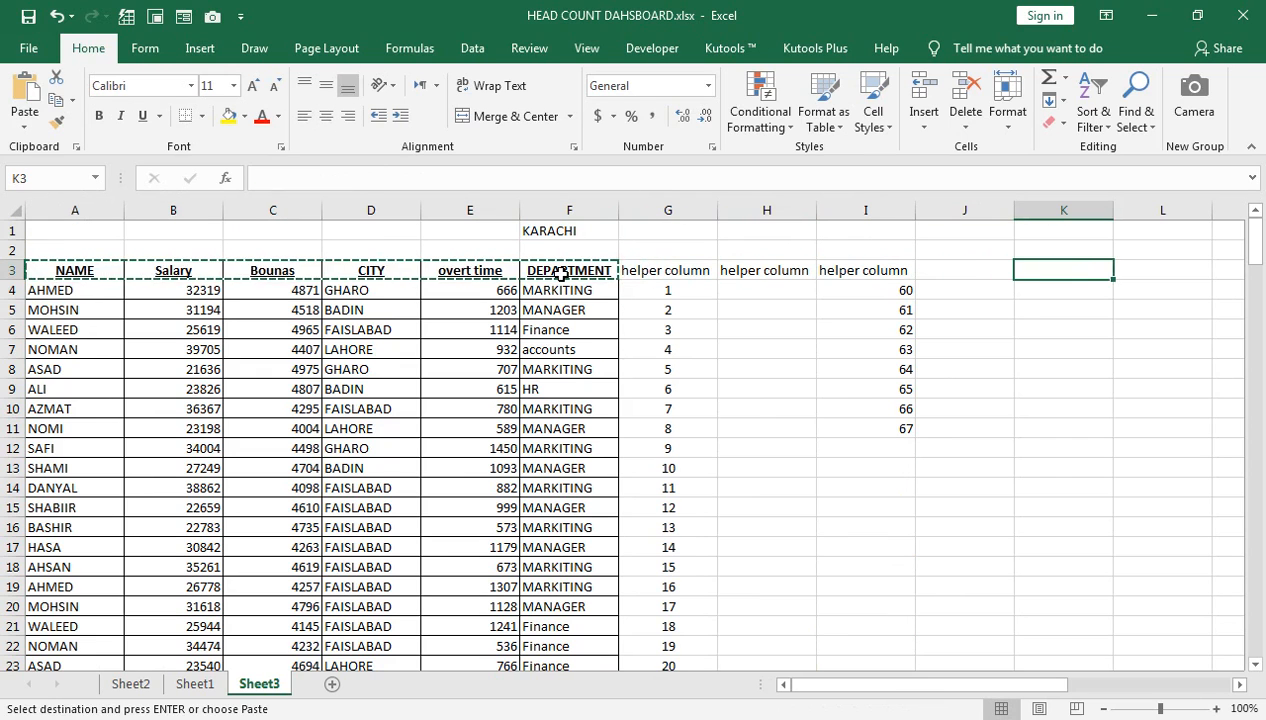
{"action": "key", "text": "ctrl+v"}
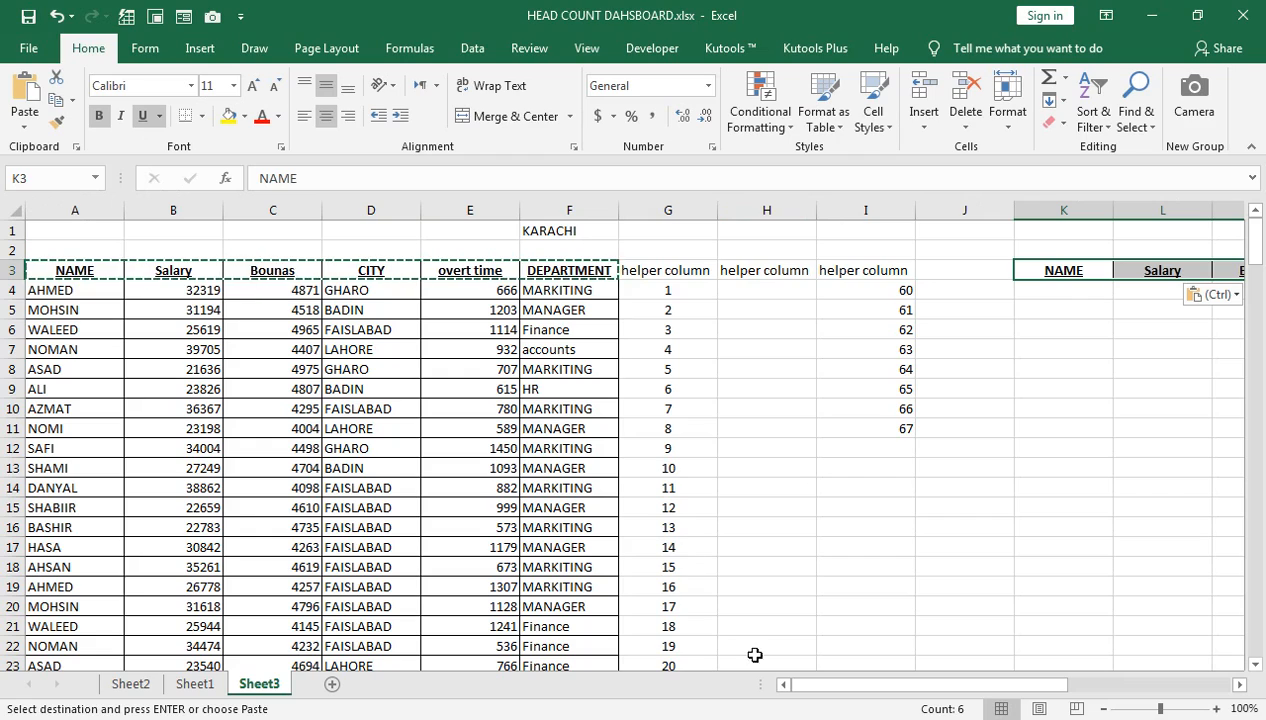
{"action": "left_click_drag", "start_coordinate": [1160, 708], "coordinate": [1153, 708]}
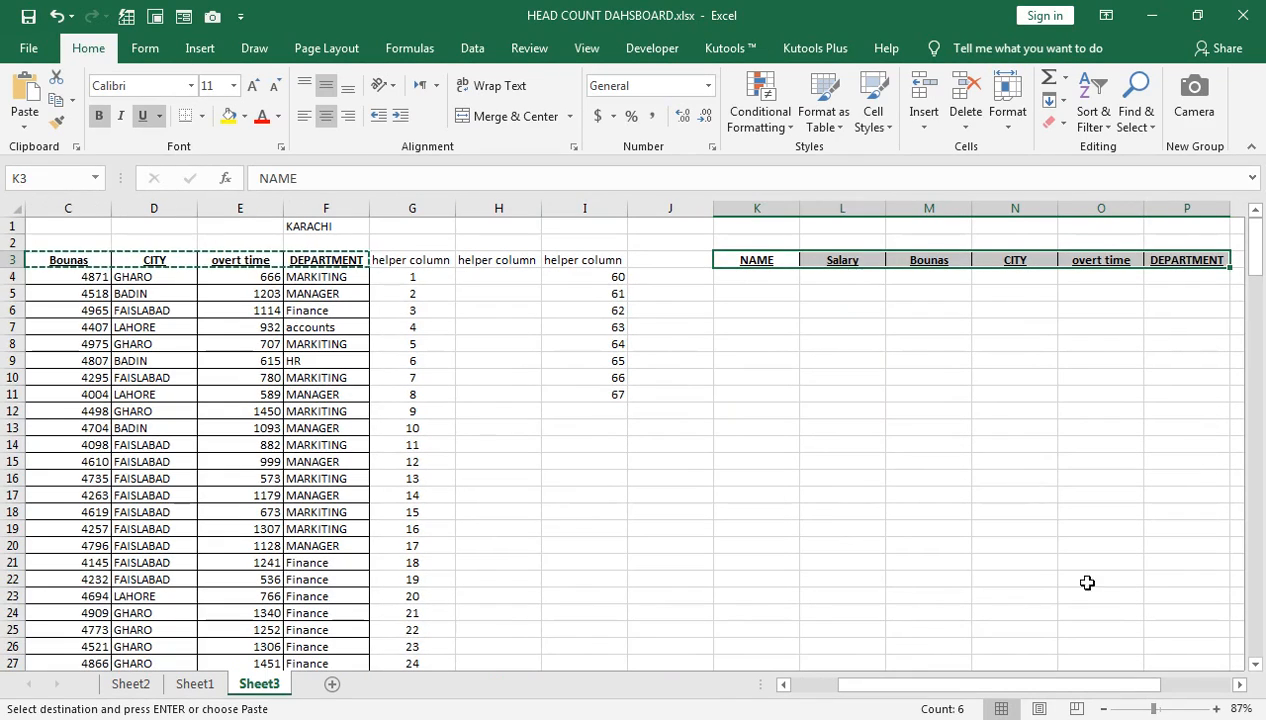
Step: Start a formula in K4 under the NAME heading with INDEX nested inside IFERROR
{"action": "left_click", "coordinate": [747, 278]}
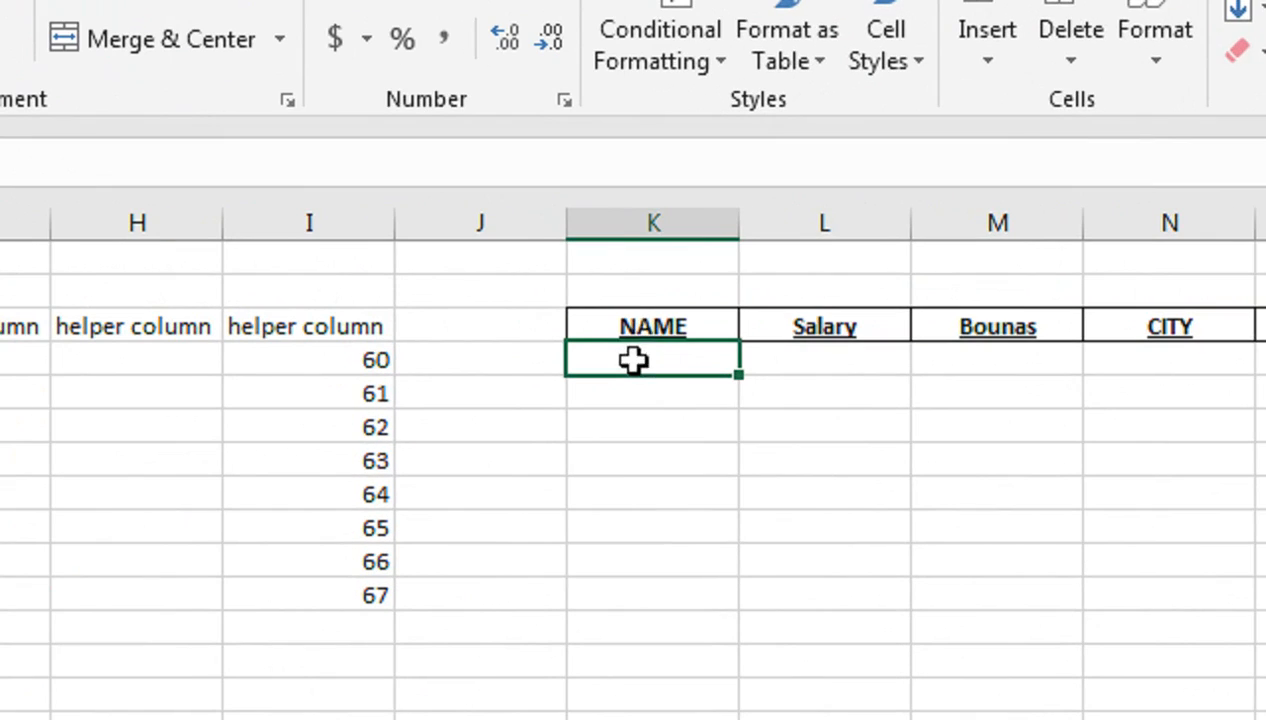
{"action": "type", "text": "=IF"}
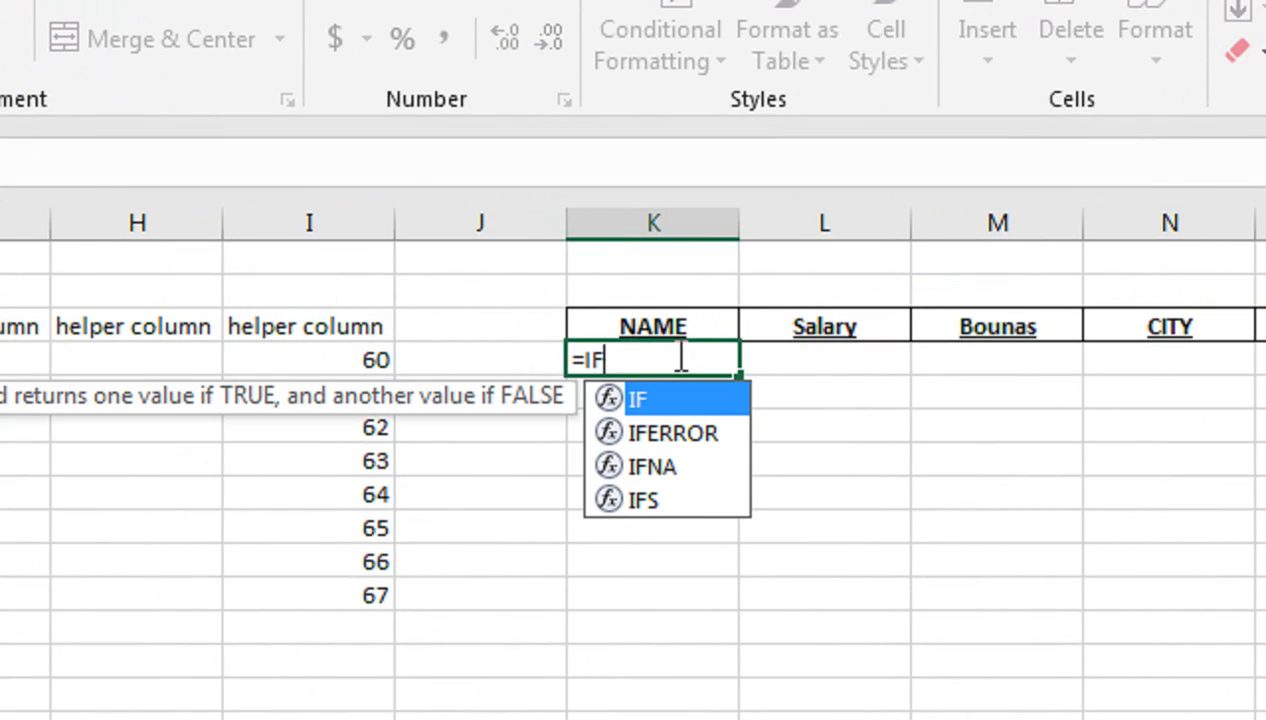
{"action": "key", "text": "Down"}
{"action": "key", "text": "Tab"}
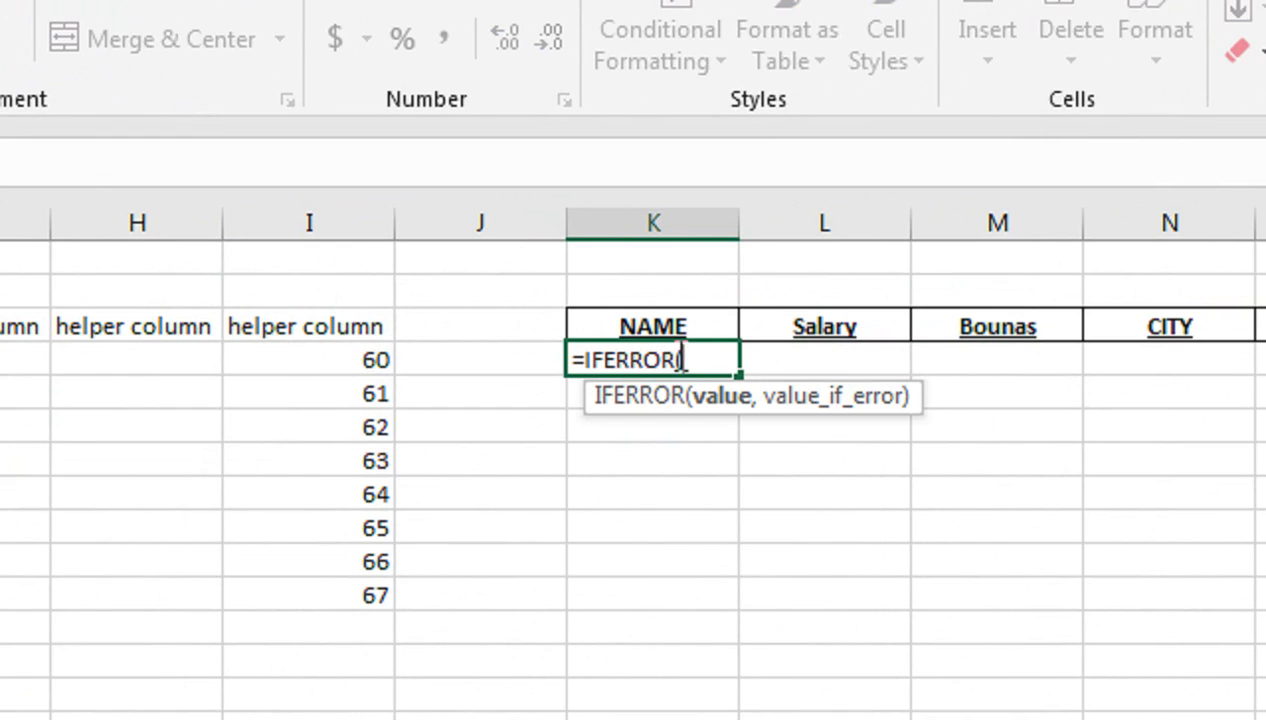
{"action": "type", "text": "IND"}
{"action": "key", "text": "Tab"}
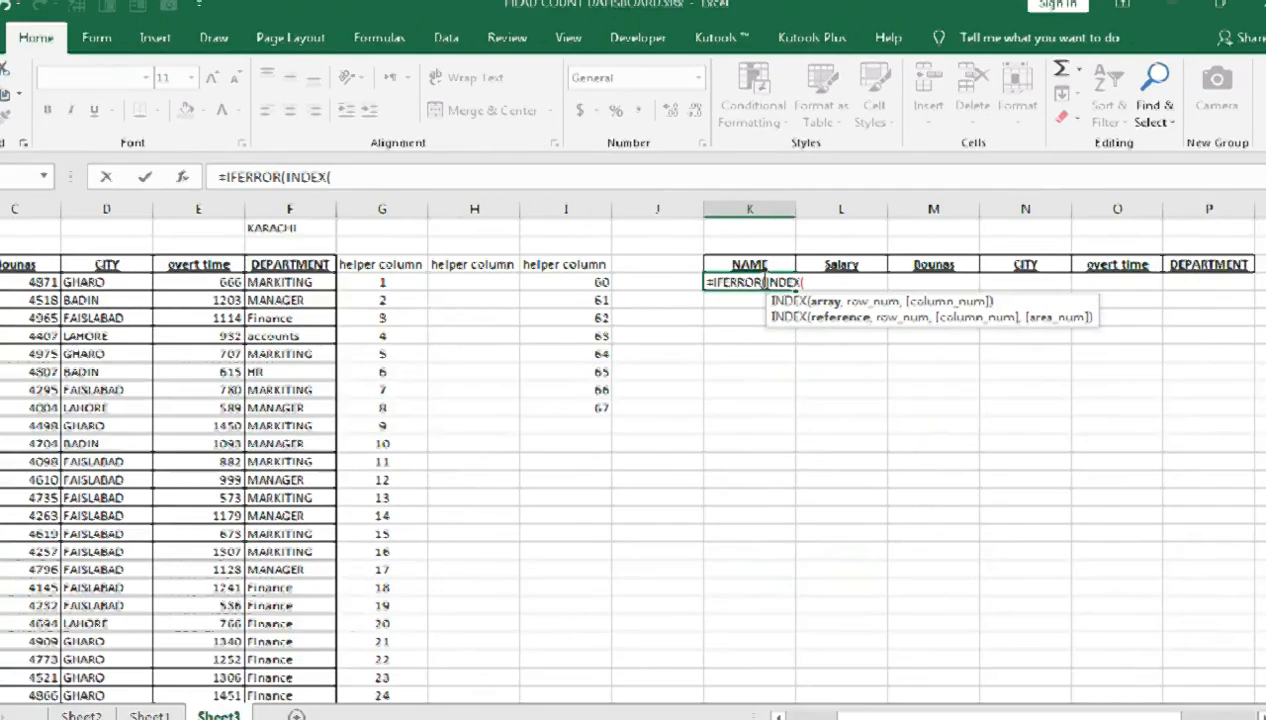
{"action": "key", "text": "Left"}
{"action": "key", "text": "Left"}
{"action": "key", "text": "Left"}
{"action": "key", "text": "Left"}
{"action": "key", "text": "Left"}
{"action": "key", "text": "Left"}
{"action": "key", "text": "Left"}
{"action": "key", "text": "Left"}
{"action": "key", "text": "Left"}
{"action": "key", "text": "Left"}
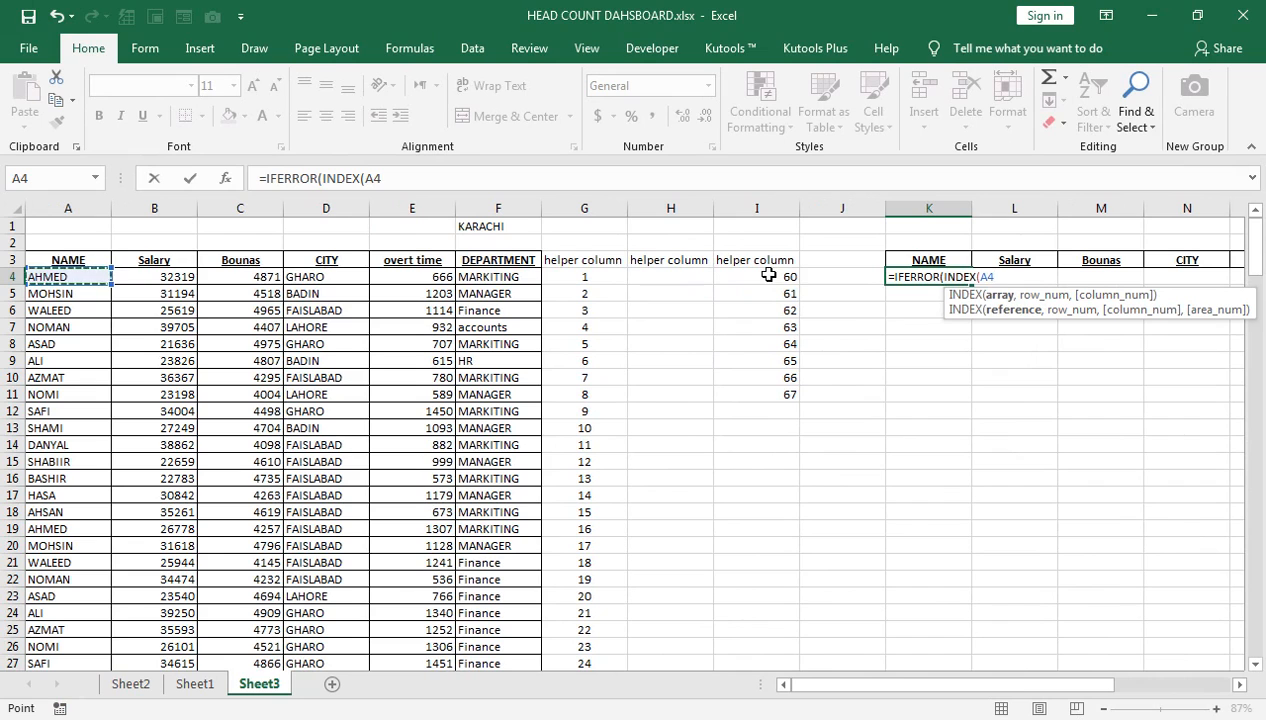
{"action": "key", "text": "F2"}
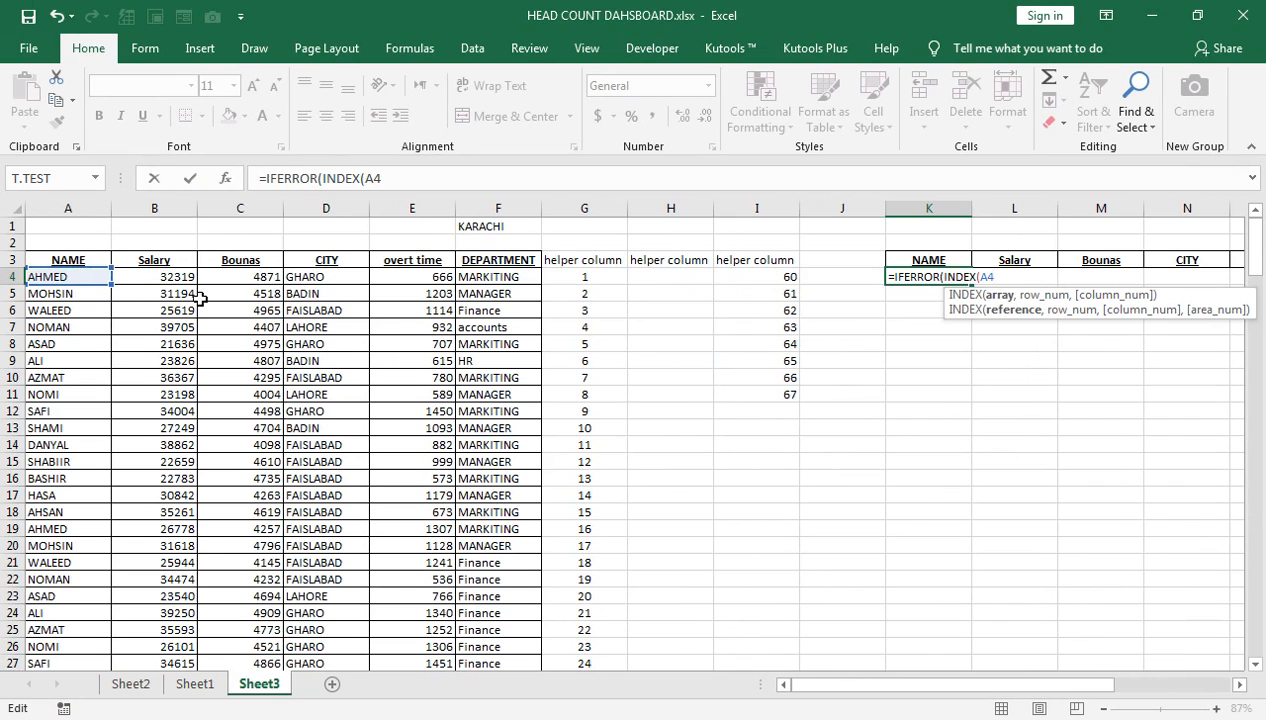
{"action": "key", "text": "Return"}
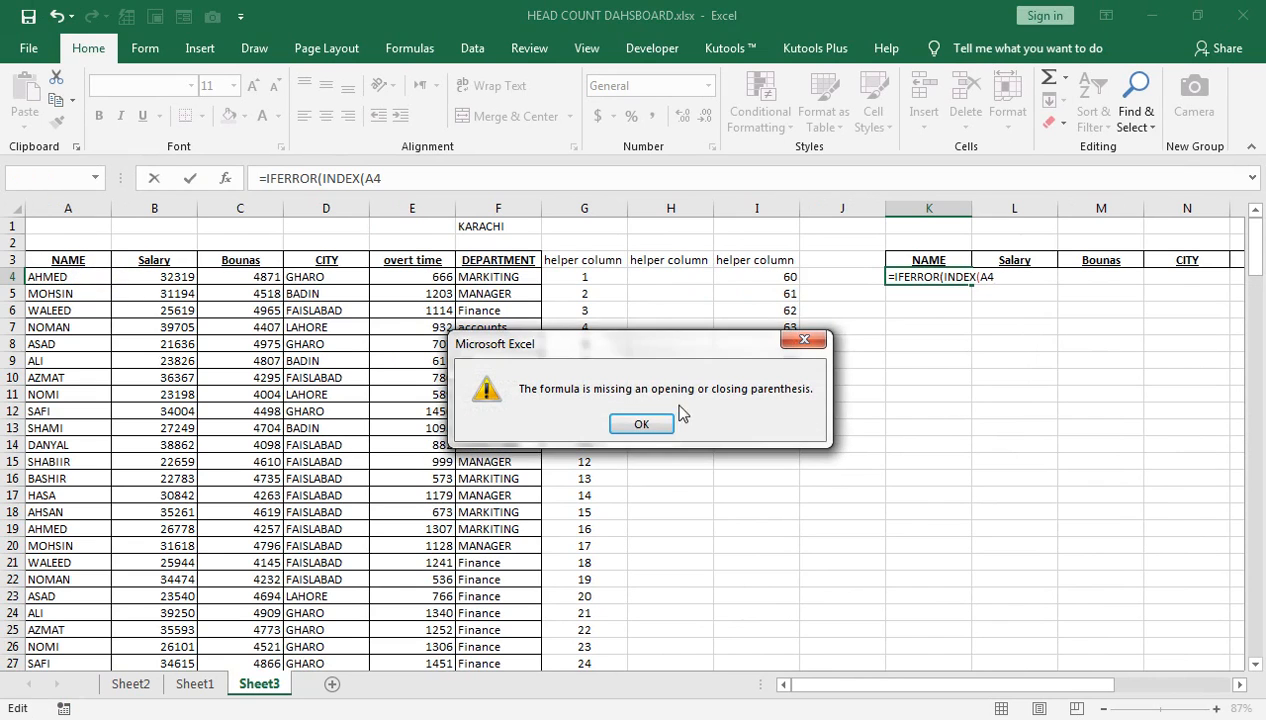
{"action": "left_click", "coordinate": [640, 424]}
{"action": "key", "text": "BackSpace"}
Step: Set the INDEX array to the whole employee table including headings, A3:F203, as the absolute reference $A$3:$F$203
{"action": "left_click", "coordinate": [51, 260]}
{"action": "key", "text": "ctrl+shift+Right"}
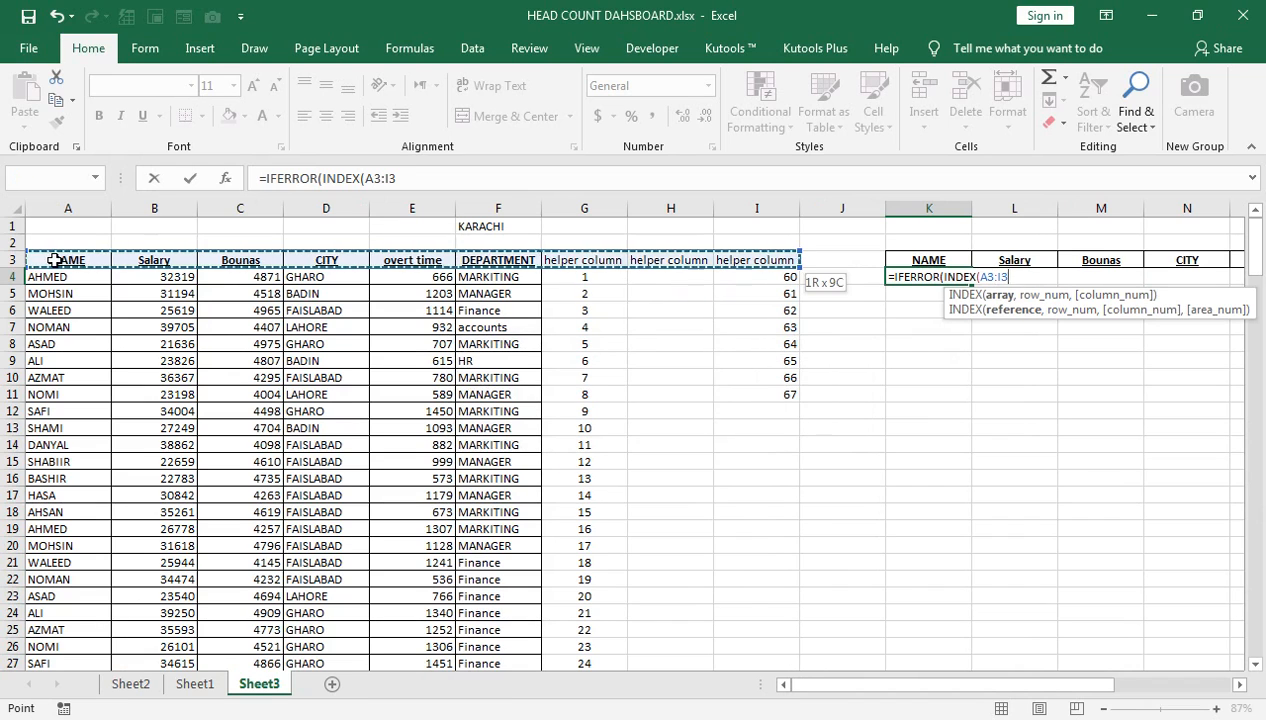
{"action": "key", "text": "shift+Left"}
{"action": "key", "text": "shift+Left"}
{"action": "key", "text": "shift+Left"}
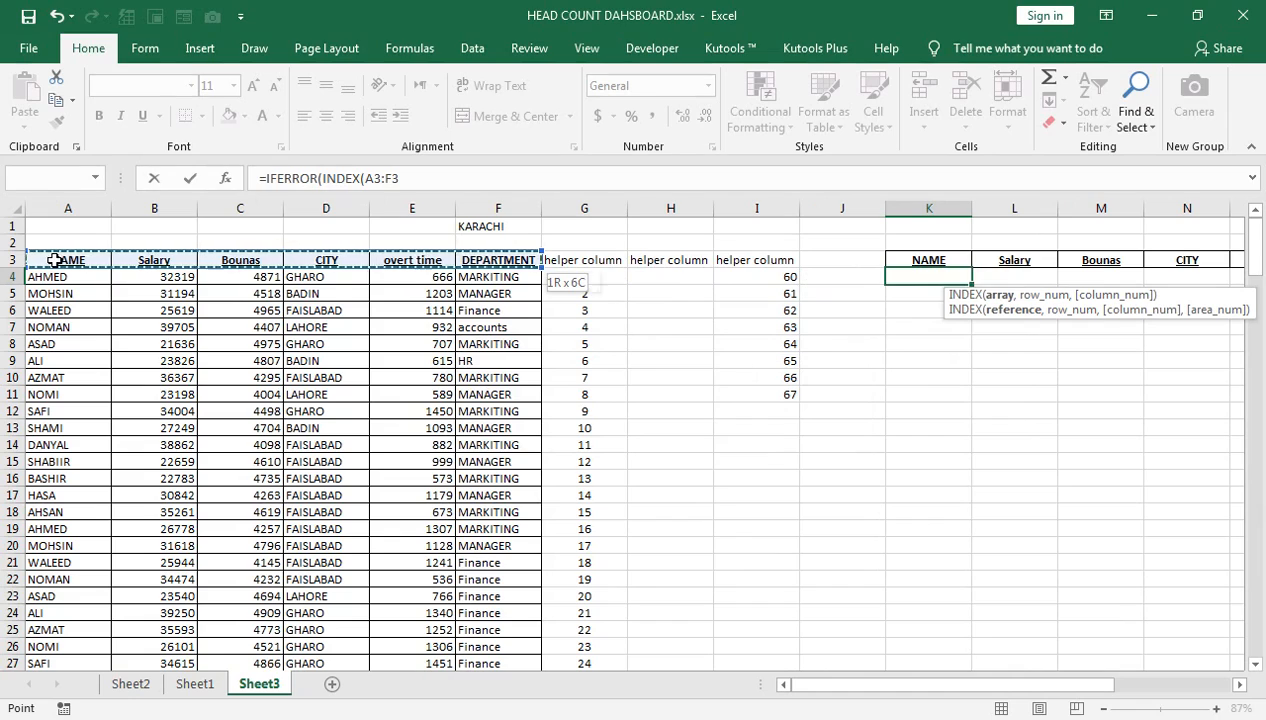
{"action": "key", "text": "ctrl+shift+Down"}
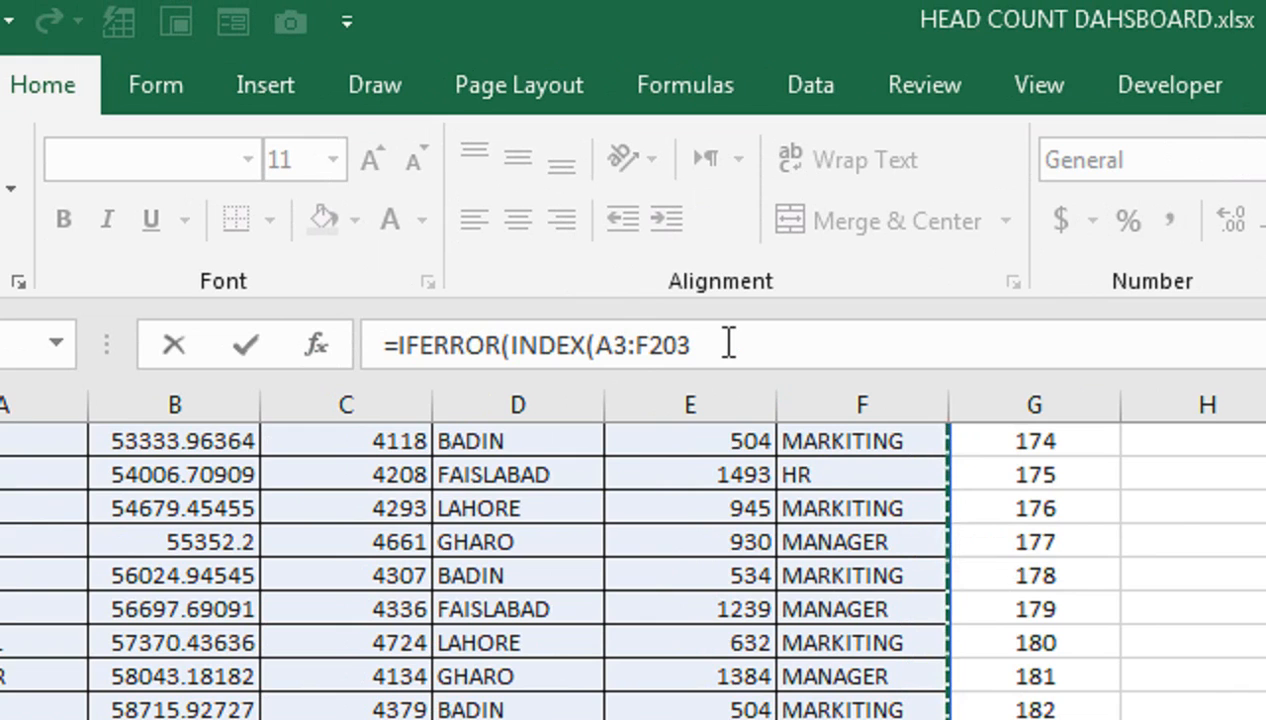
{"action": "key", "text": "F4"}
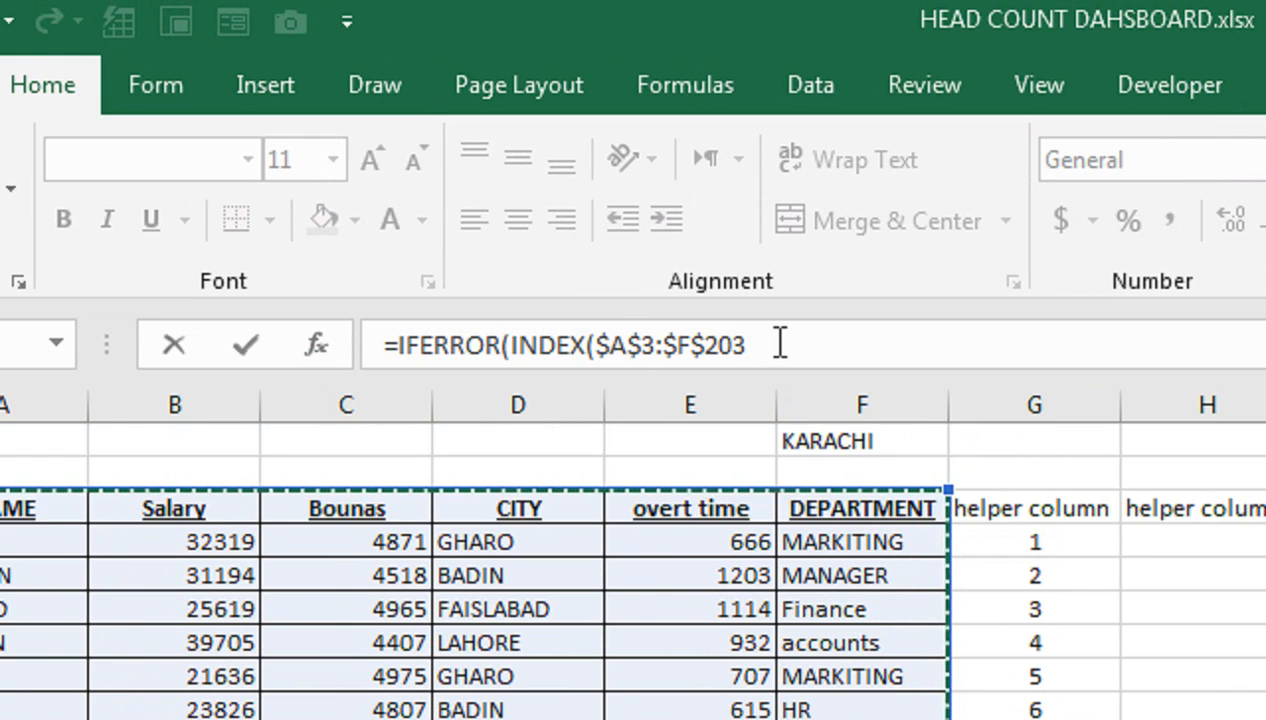
Step: Use I4 from the third helper column as INDEX's row number, locking only its column as $I4
{"action": "type", "text": ","}
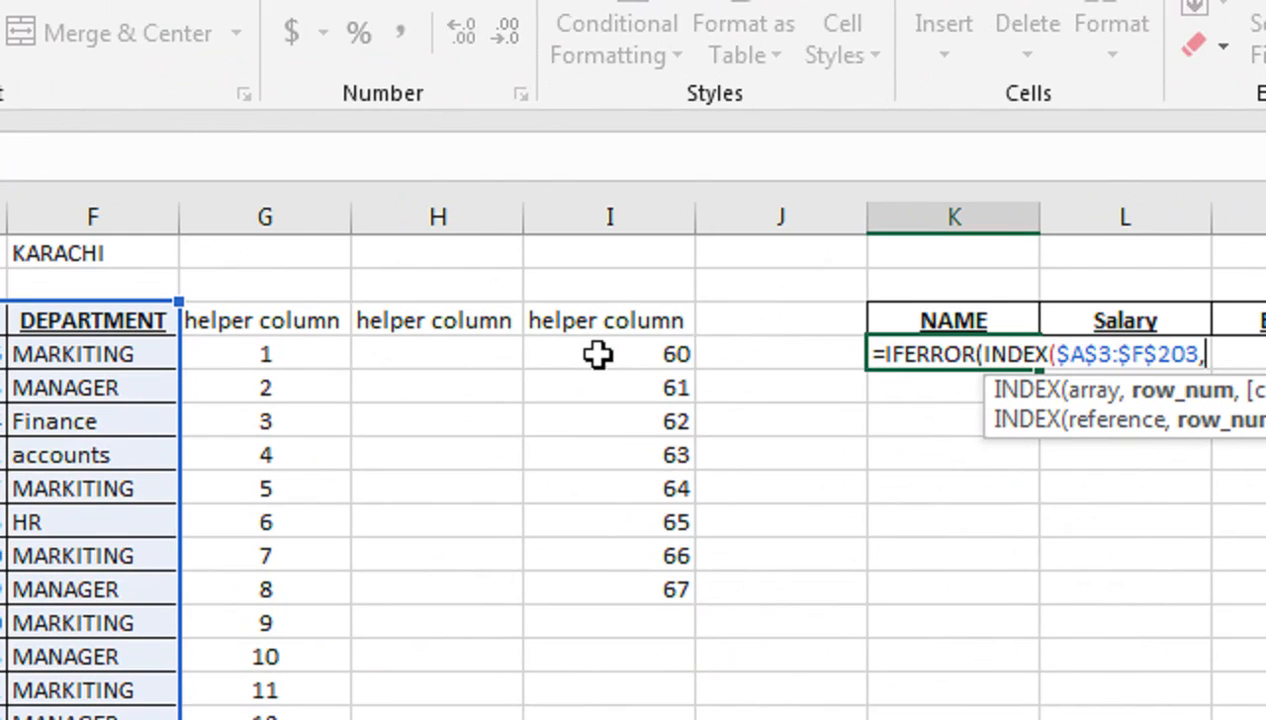
{"action": "left_click", "coordinate": [756, 277]}
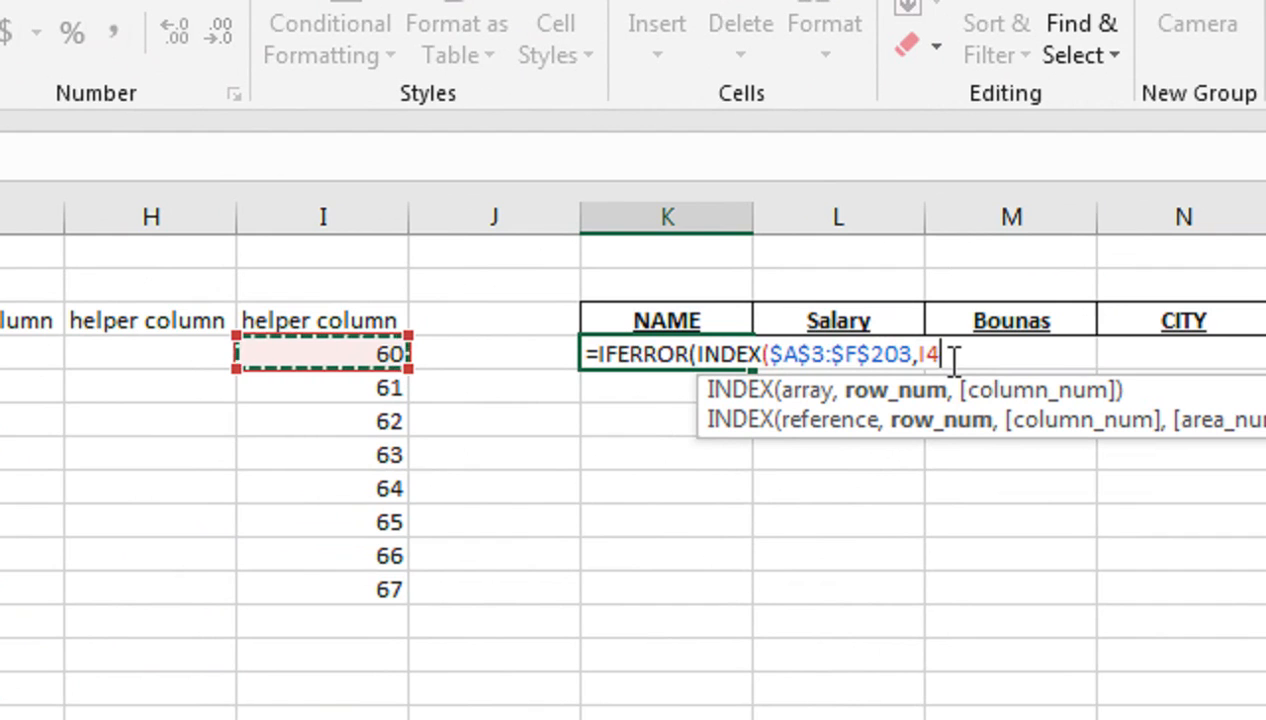
{"action": "key", "text": "F4"}
{"action": "key", "text": "F4"}
{"action": "key", "text": "F4"}
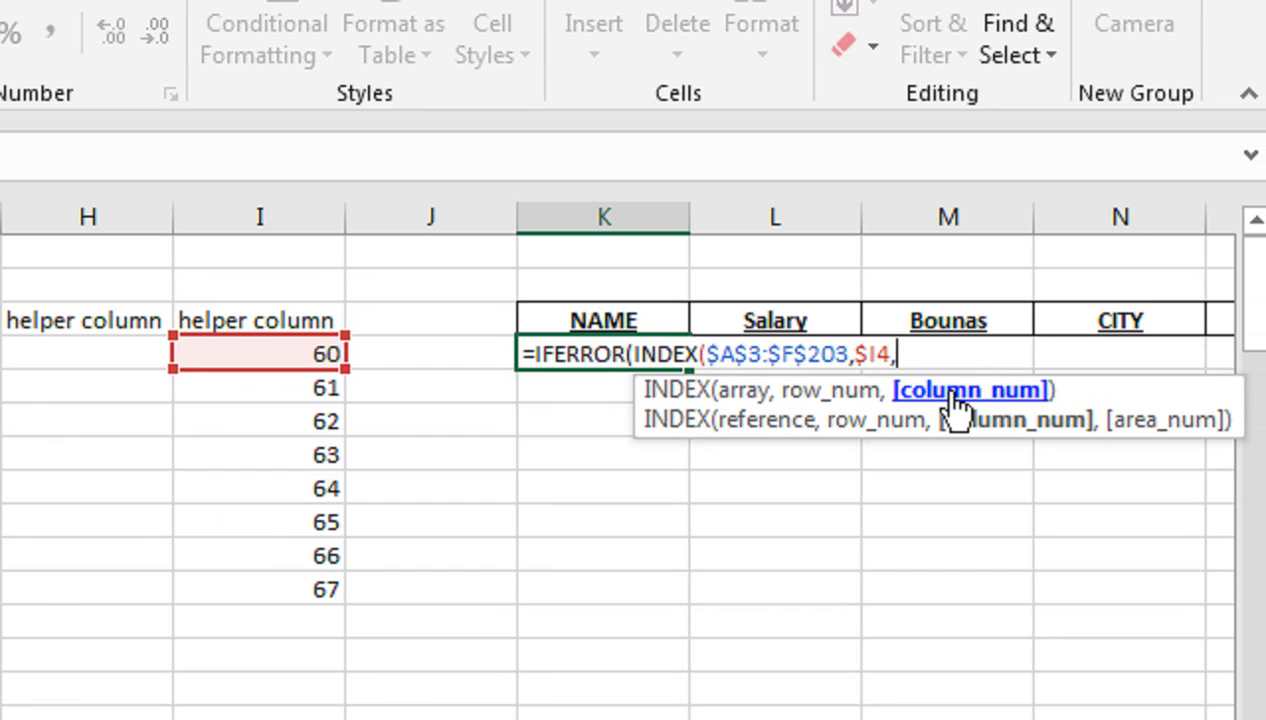
Step: Add COLUMNS($K$2:K2) as INDEX's column number, locking only the first cell of the range
{"action": "type", "text": "COLUMN"}
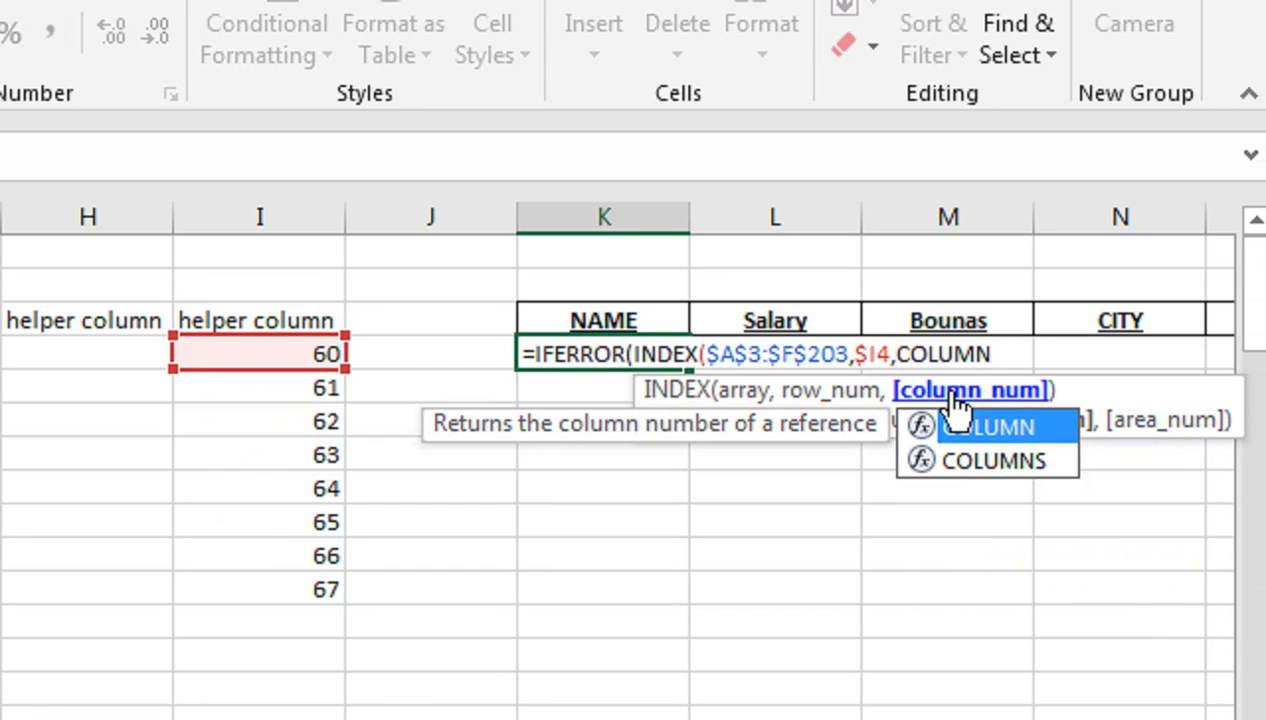
{"action": "key", "text": "Down"}
{"action": "key", "text": "Tab"}
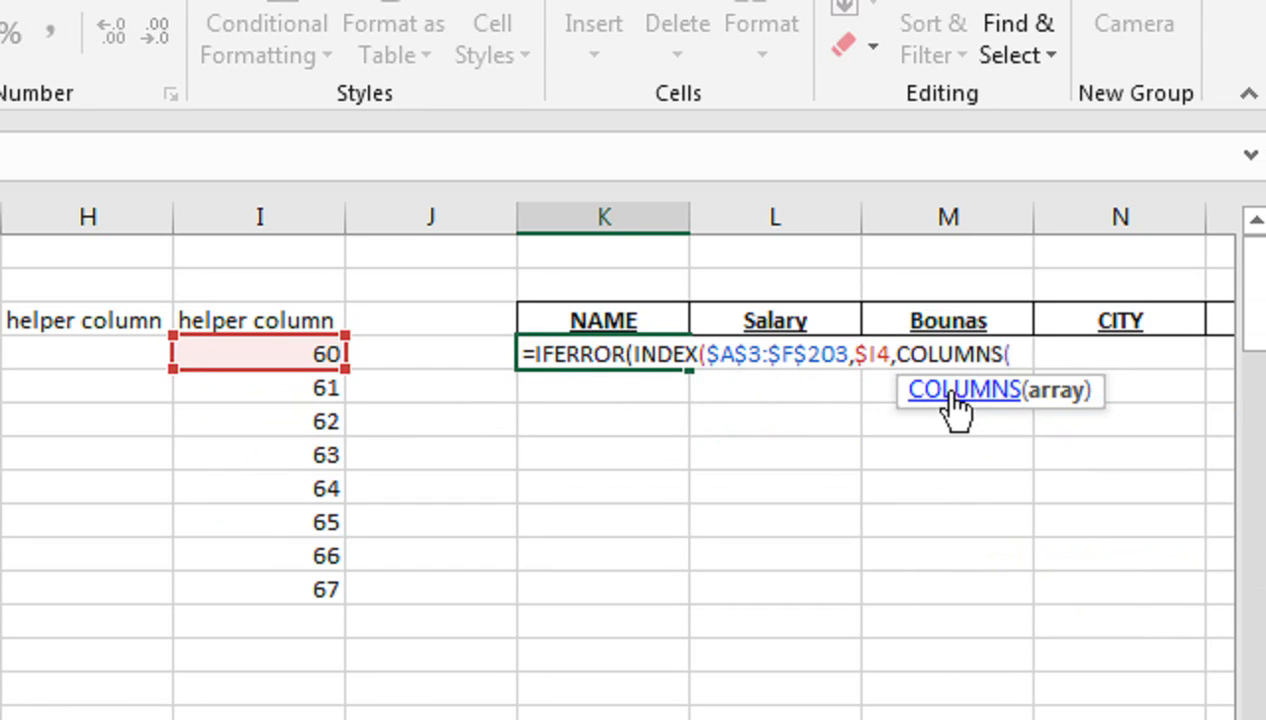
{"action": "left_click", "coordinate": [643, 284]}
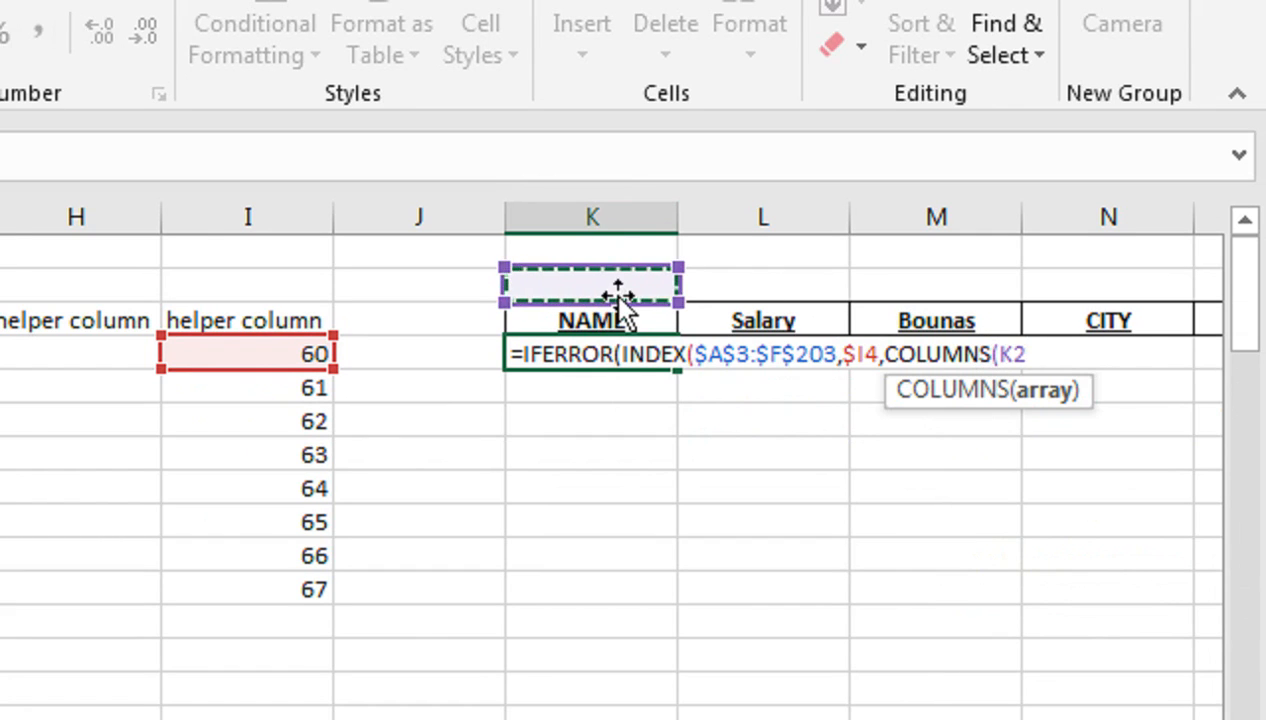
{"action": "type", "text": ":"}
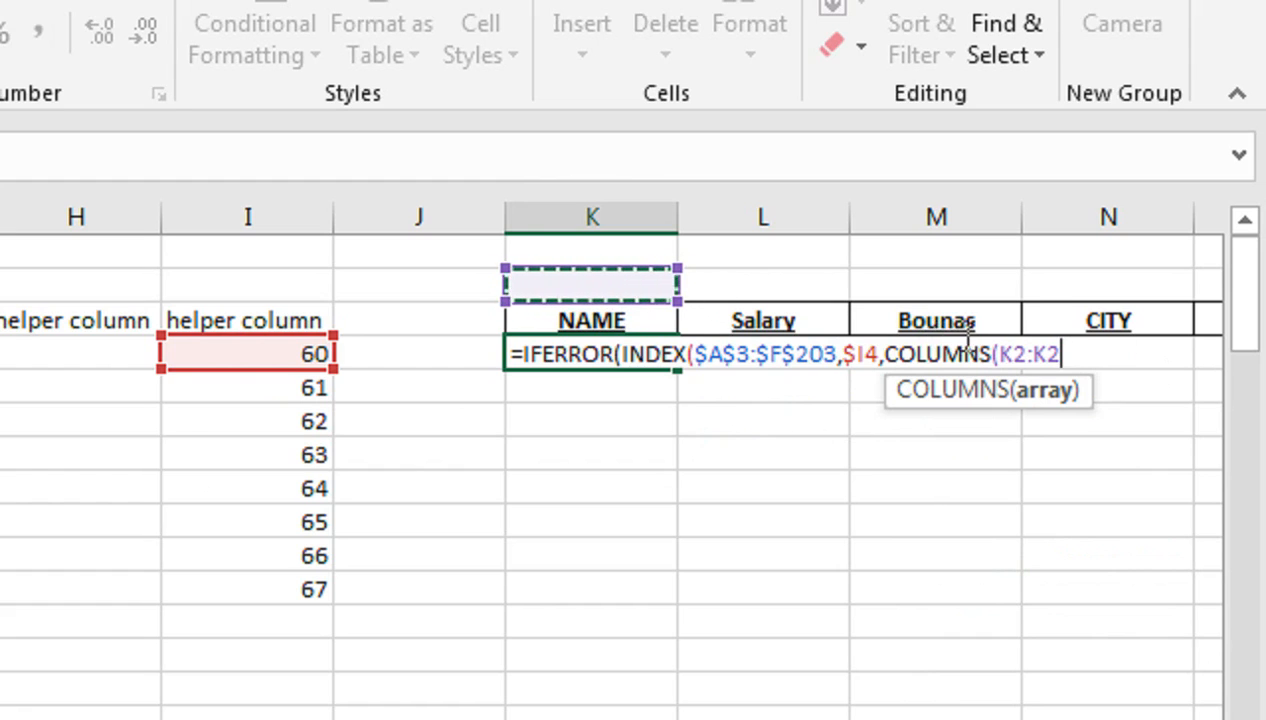
{"action": "left_click", "coordinate": [1016, 354]}
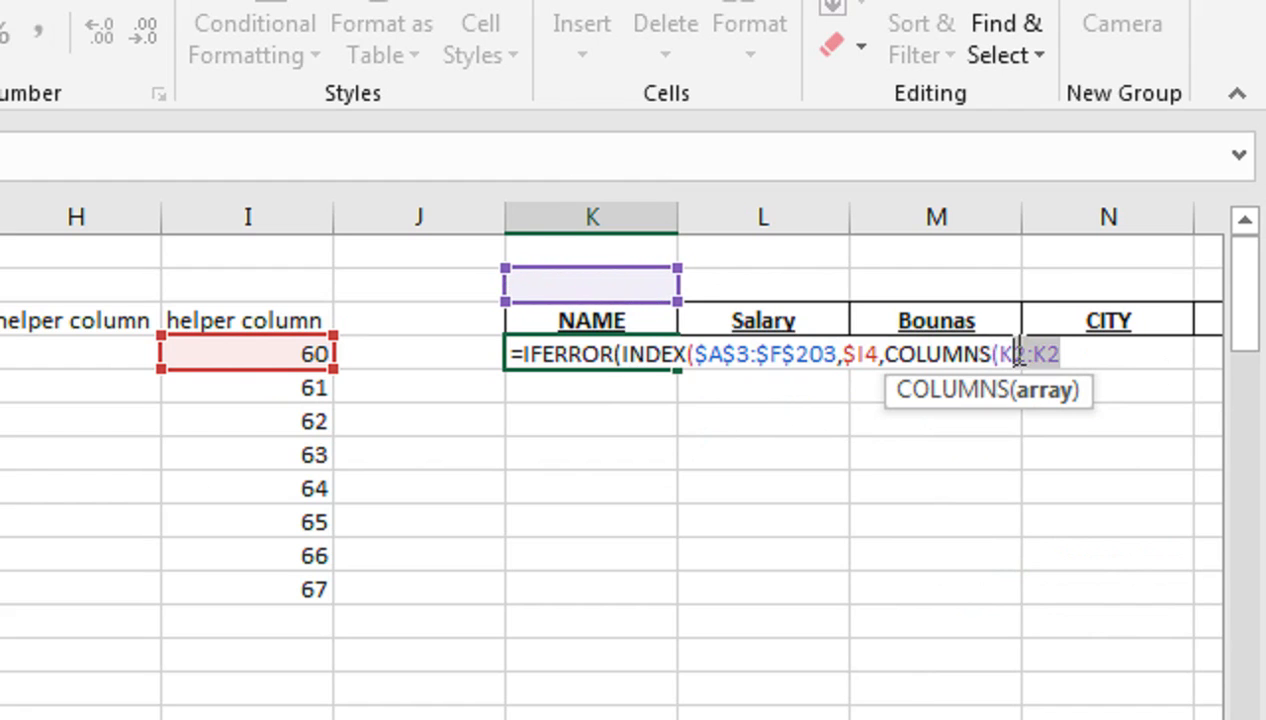
{"action": "key", "text": "F4"}
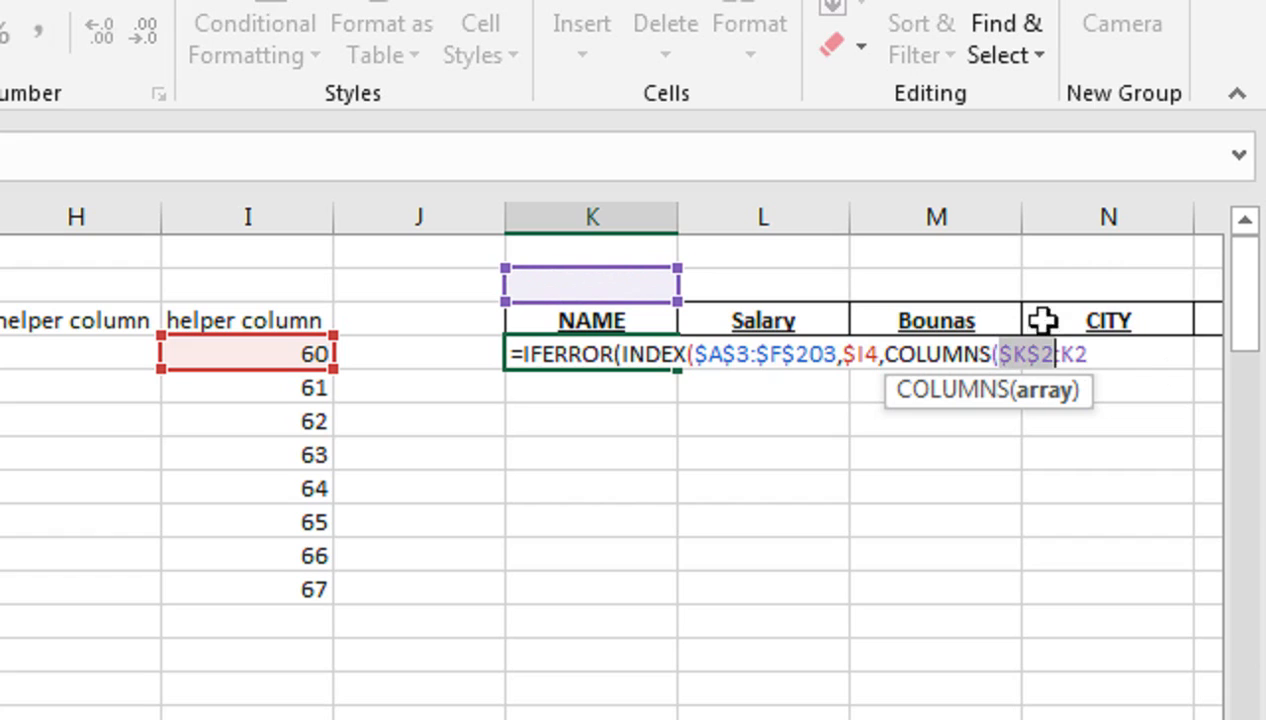
{"action": "left_click", "coordinate": [1104, 354]}
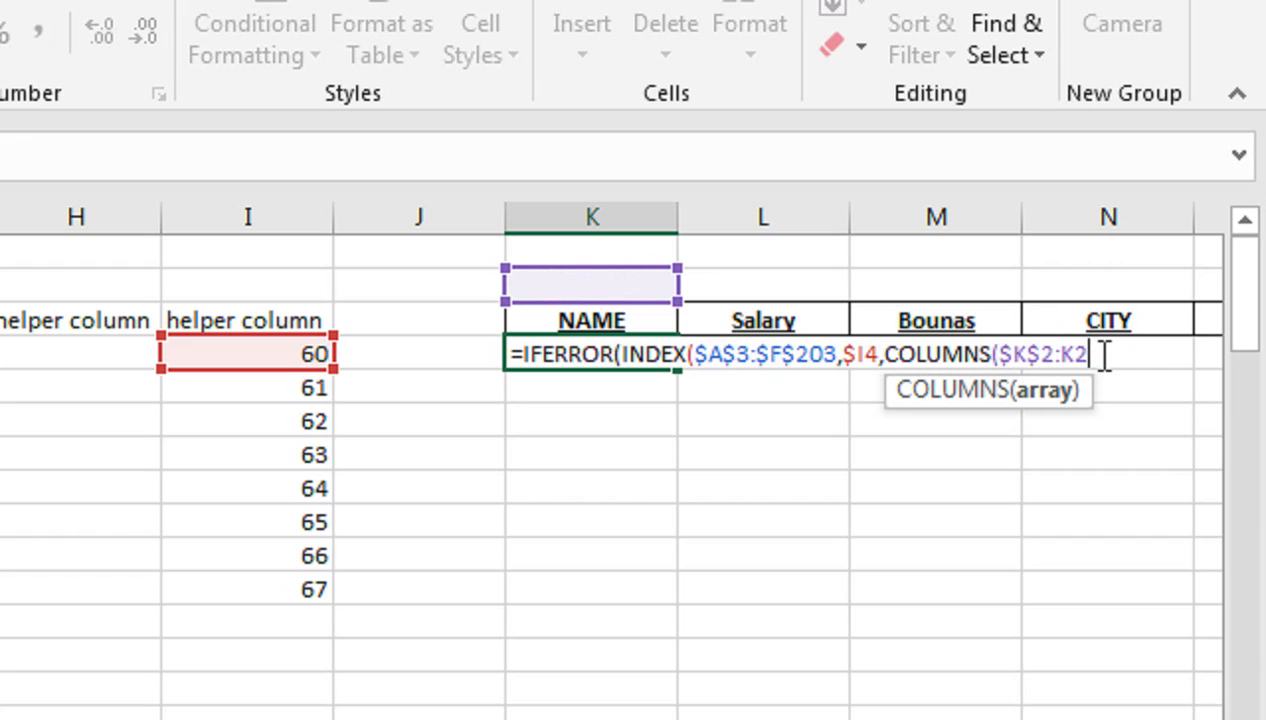
{"action": "type", "text": ")"}
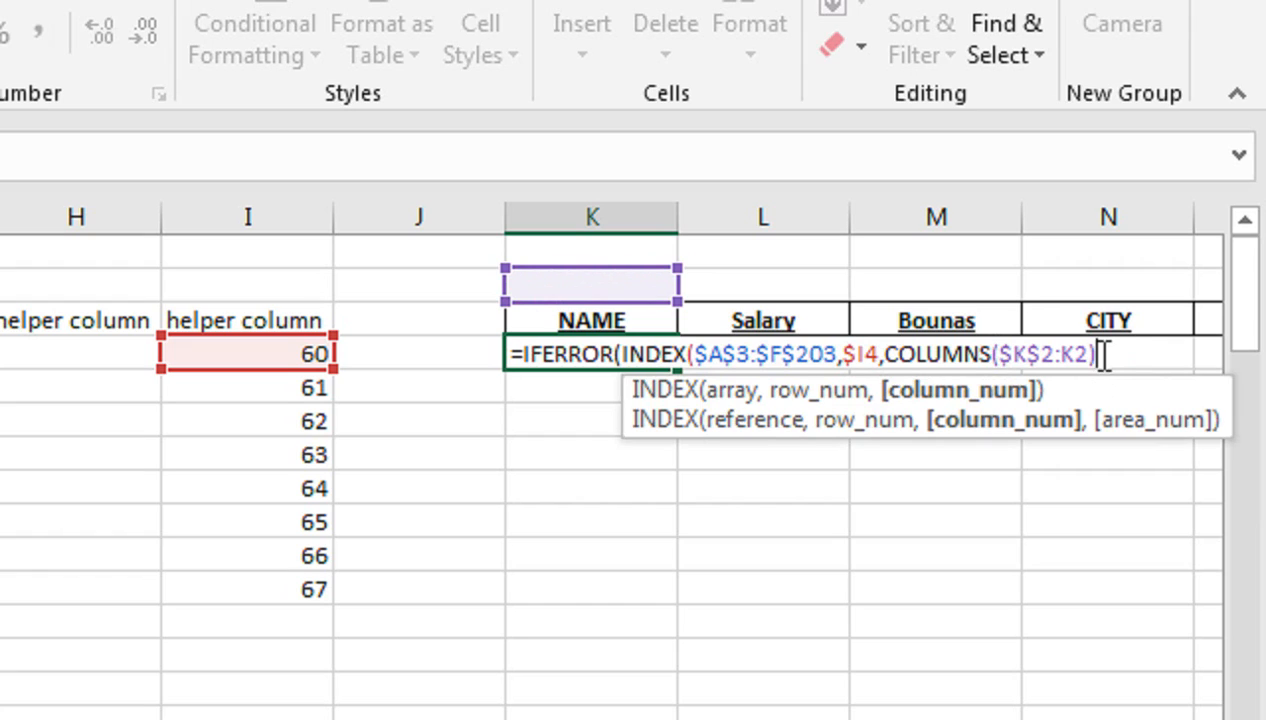
Step: Close the INDEX function and complete the K4 formula with "" as the IFERROR error value
{"action": "type", "text": ")"}
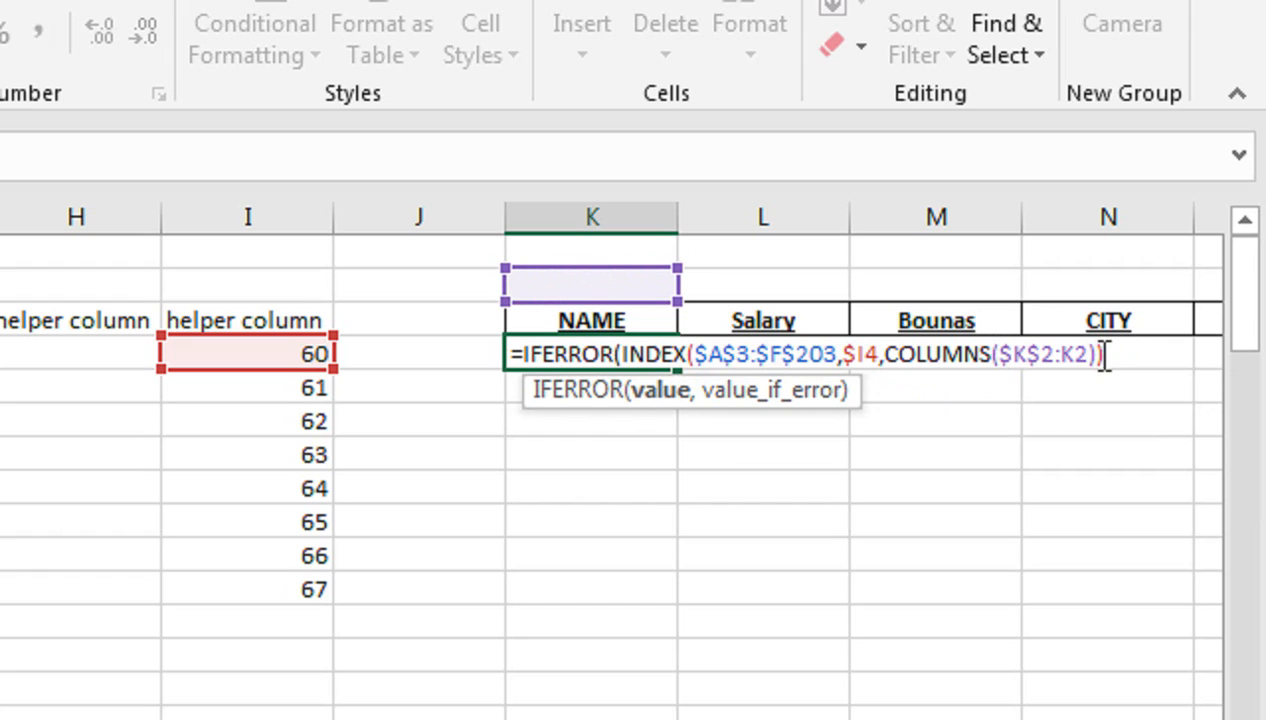
{"action": "type", "text": ","}
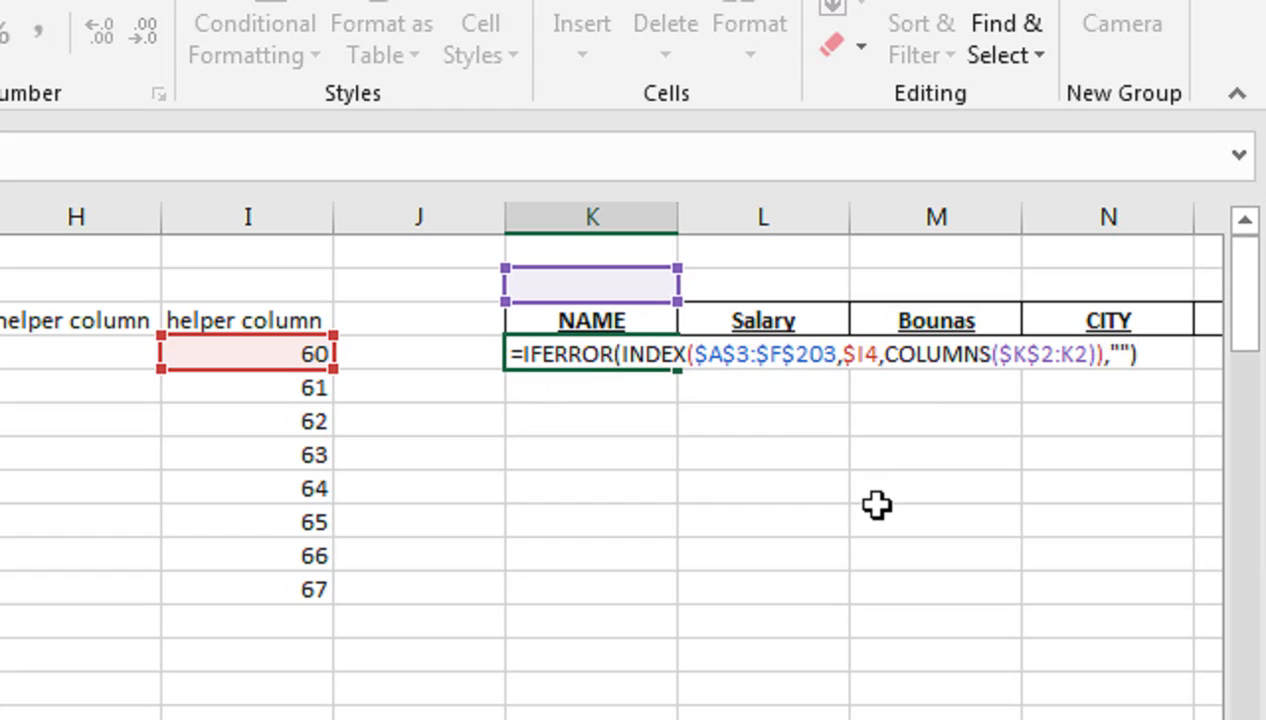
{"action": "key", "text": "Return"}
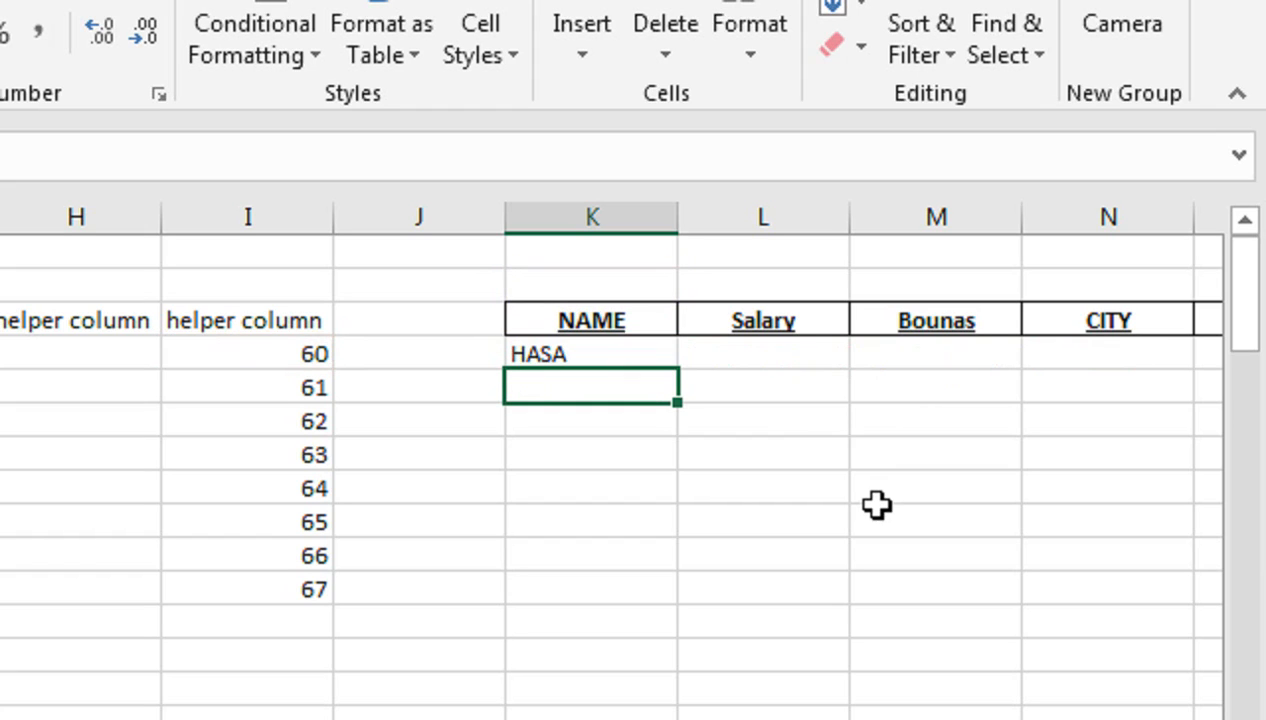
Step: Fill the K4 formula down and across the results table range K4:P26
{"action": "left_click", "coordinate": [616, 328]}
{"action": "left_click", "coordinate": [625, 358]}
{"action": "key", "text": "shift+Down"}
{"action": "key", "text": "shift+Down"}
{"action": "key", "text": "shift+Down"}
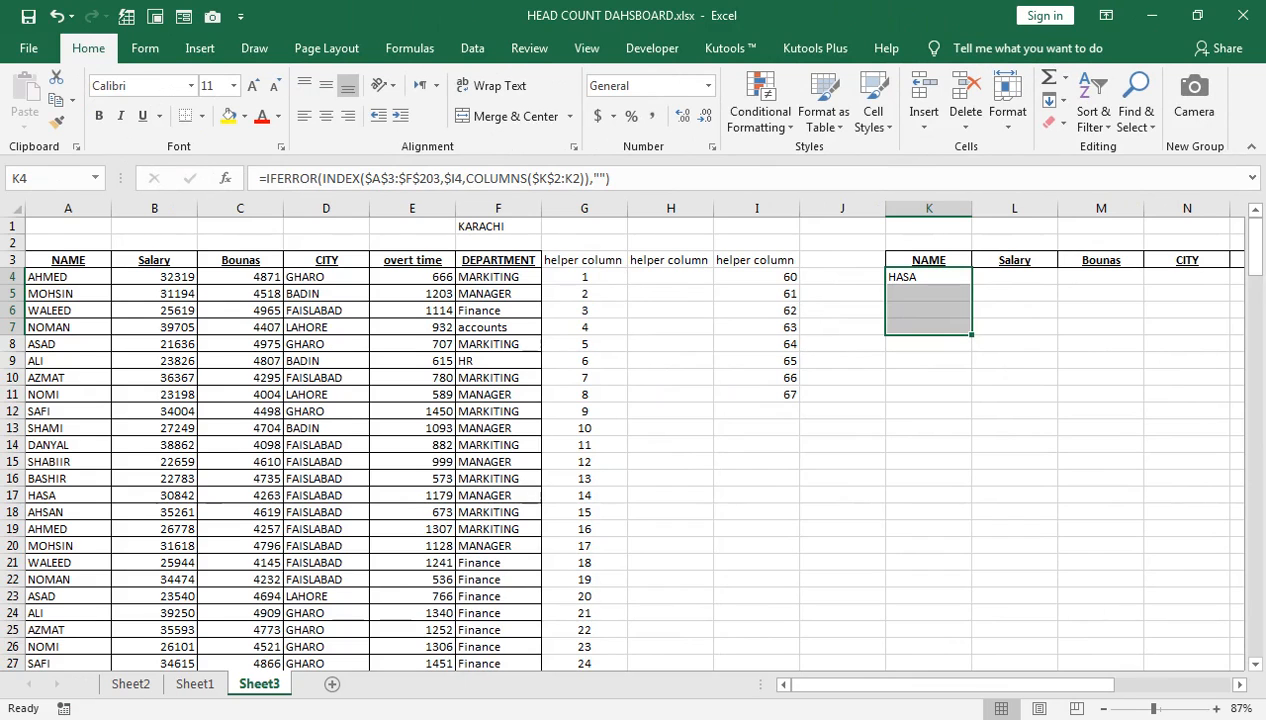
{"action": "left_click", "coordinate": [1239, 684]}
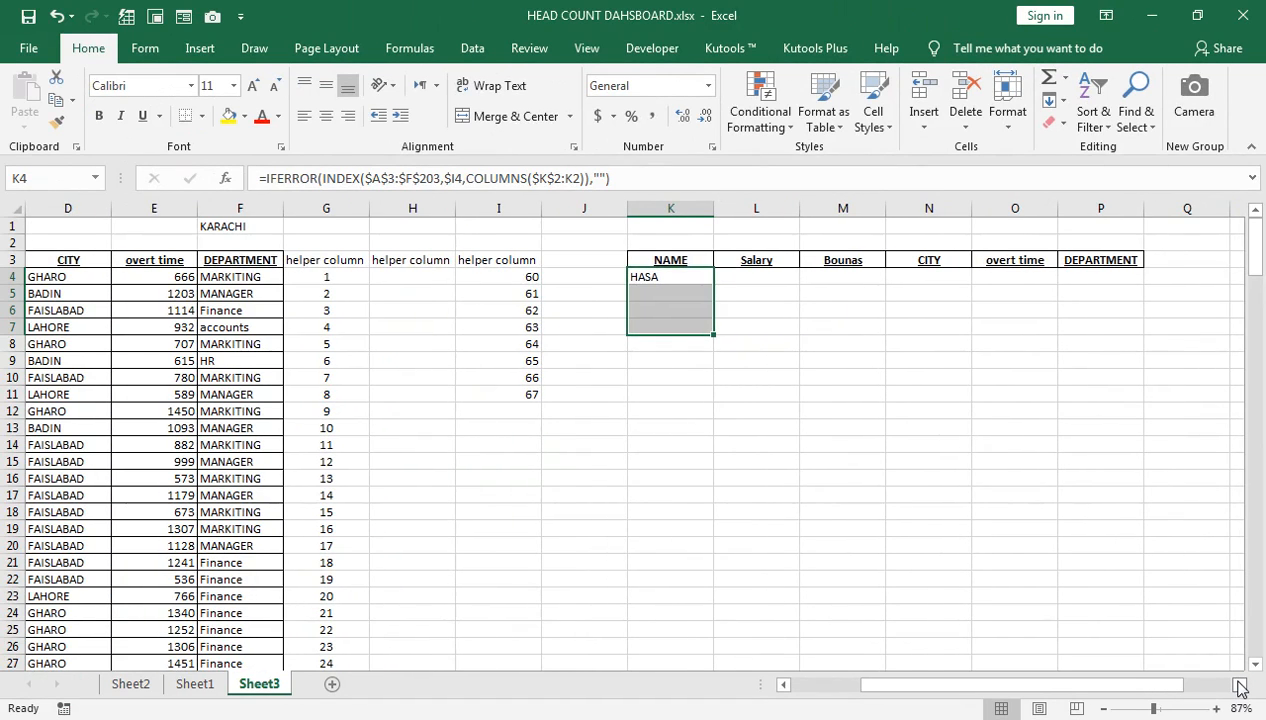
{"action": "key", "text": "shift+Down"}
{"action": "key", "text": "shift+Down"}
{"action": "key", "text": "shift+Down"}
{"action": "key", "text": "shift+Down"}
{"action": "key", "text": "shift+Down"}
{"action": "key", "text": "shift+Down"}
{"action": "key", "text": "shift+Down"}
{"action": "key", "text": "shift+Down"}
{"action": "key", "text": "shift+Down"}
{"action": "key", "text": "shift+Down"}
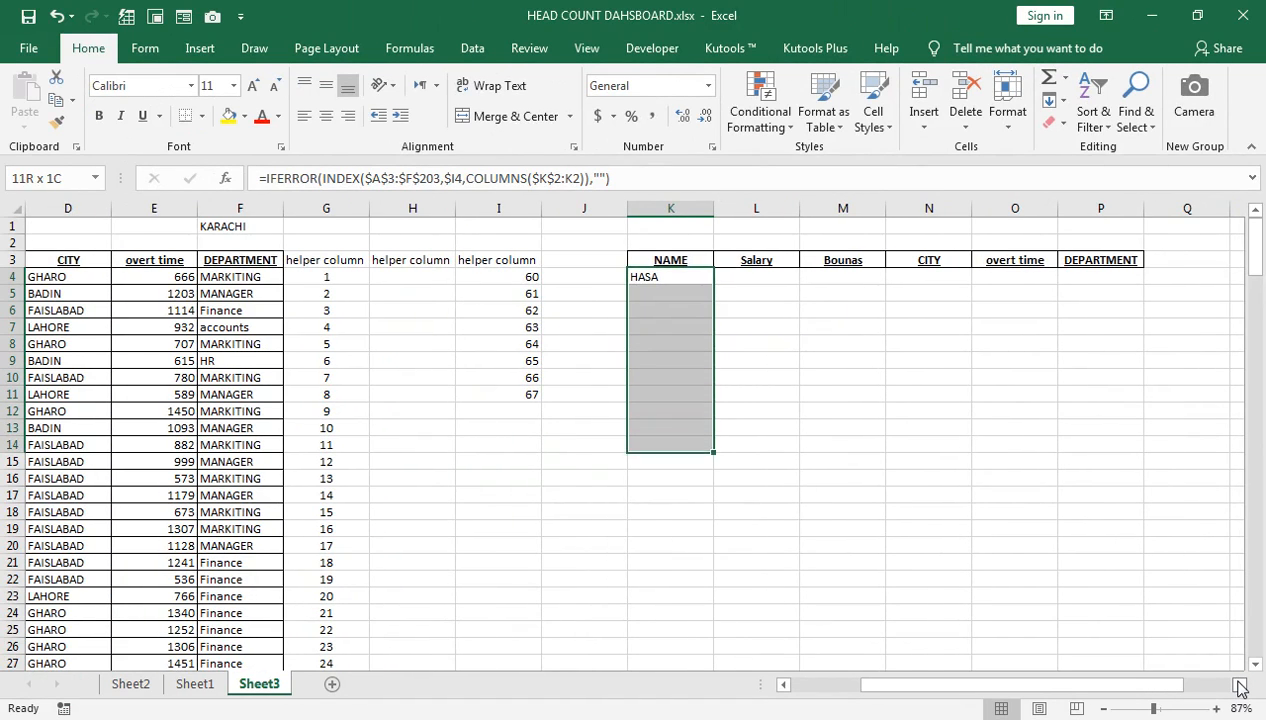
{"action": "key", "text": "shift+Down"}
{"action": "key", "text": "shift+Down"}
{"action": "key", "text": "shift+Down"}
{"action": "key", "text": "shift+Down"}
{"action": "key", "text": "shift+Down"}
{"action": "key", "text": "shift+Down"}
{"action": "key", "text": "shift+Down"}
{"action": "key", "text": "shift+Down"}
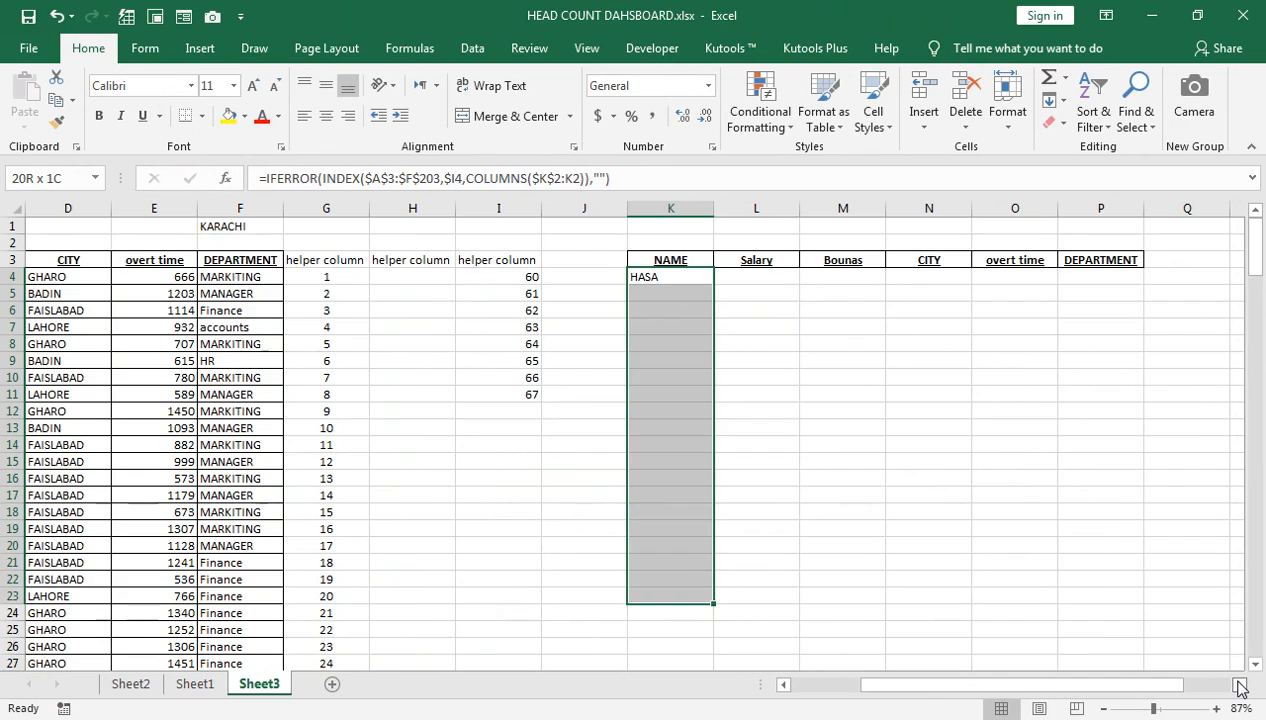
{"action": "key", "text": "shift+Down"}
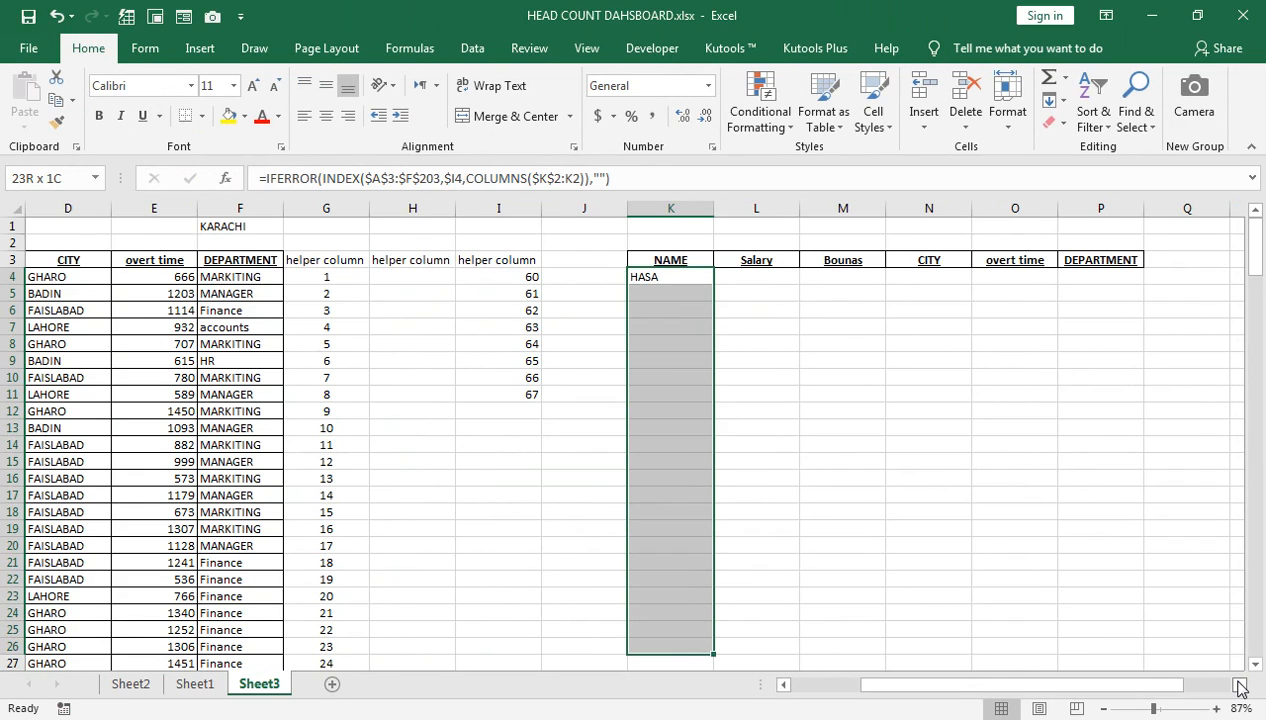
{"action": "key", "text": "shift+Right"}
{"action": "key", "text": "shift+Right"}
{"action": "key", "text": "shift+Right"}
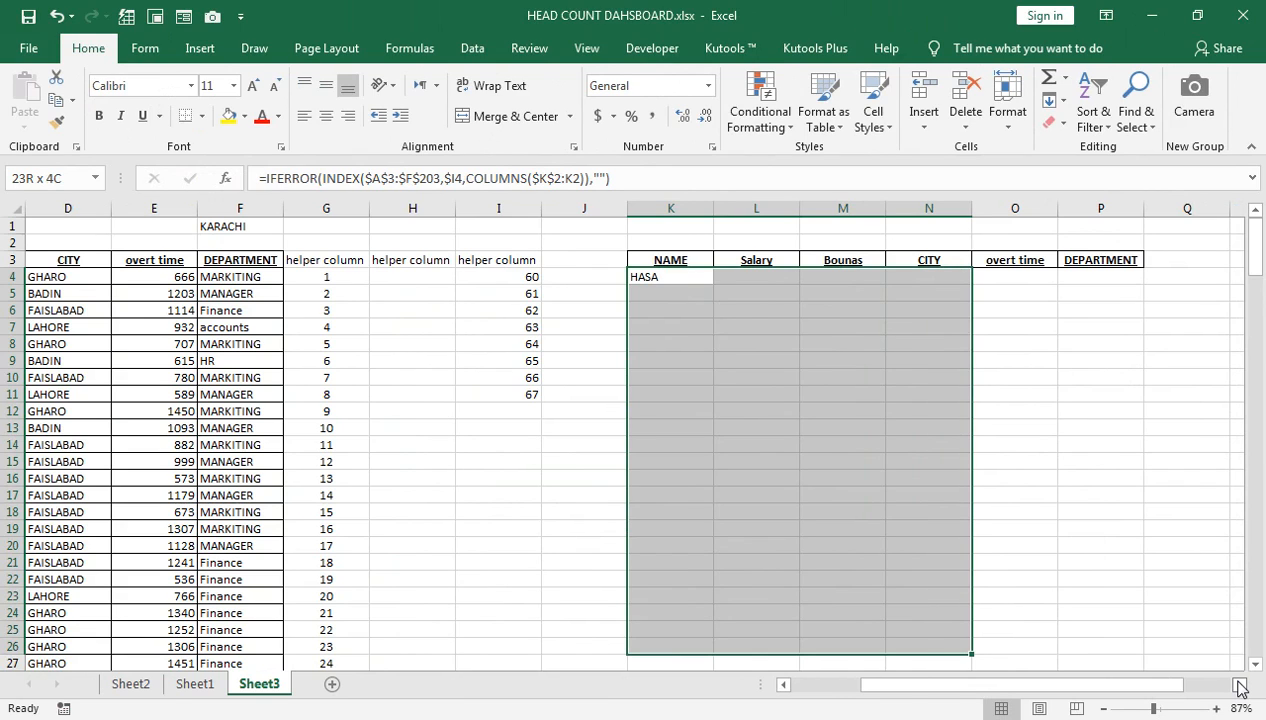
{"action": "key", "text": "shift+Right"}
{"action": "key", "text": "shift+Right"}
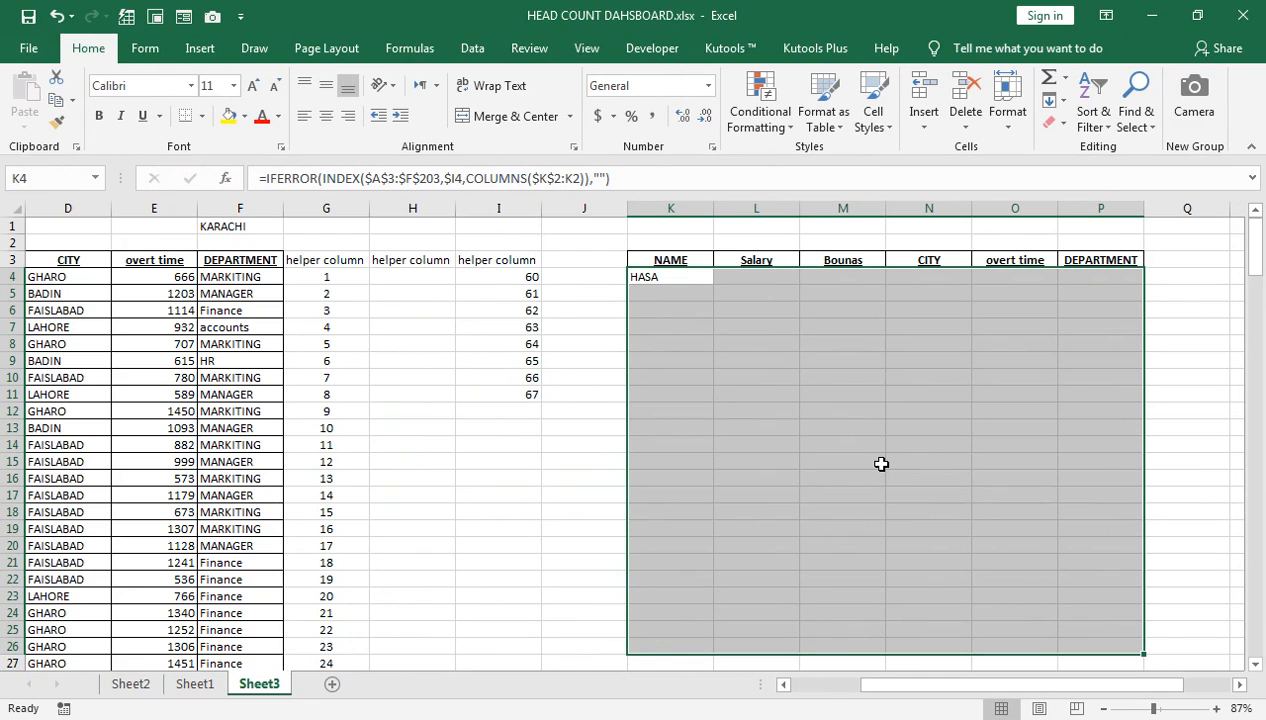
{"action": "key", "text": "ctrl+d"}
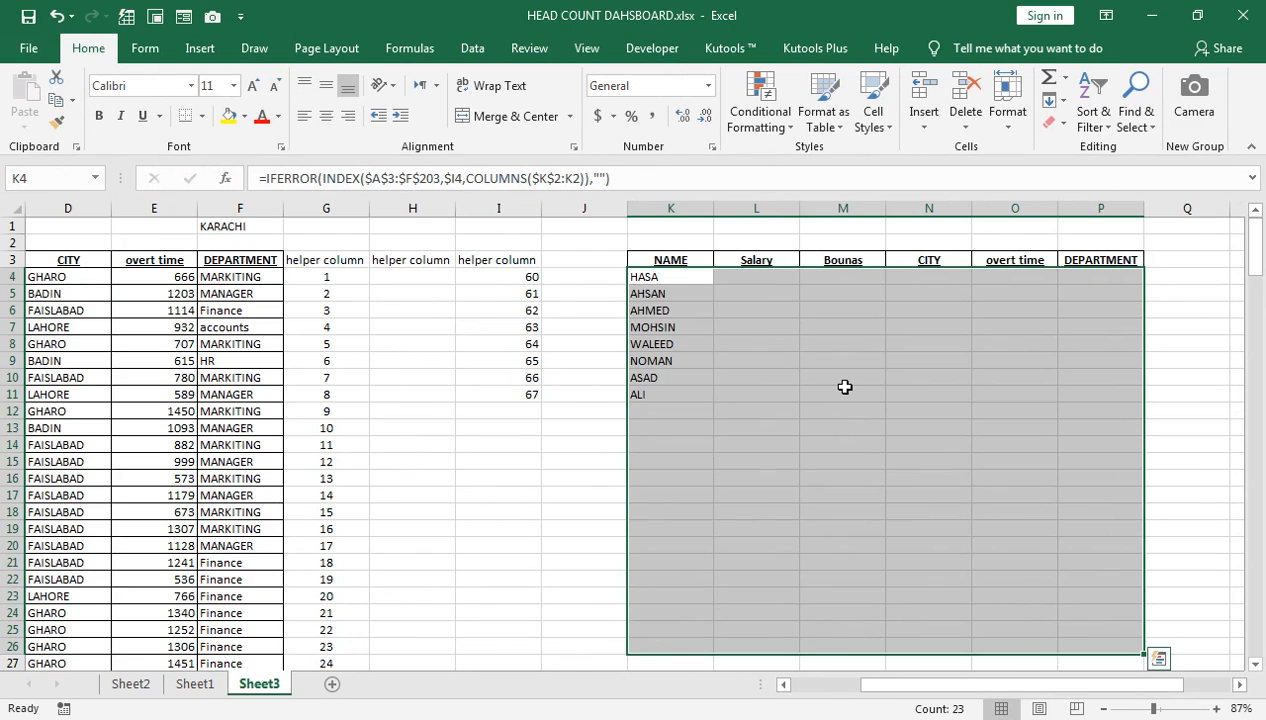
{"action": "key", "text": "ctrl+r"}
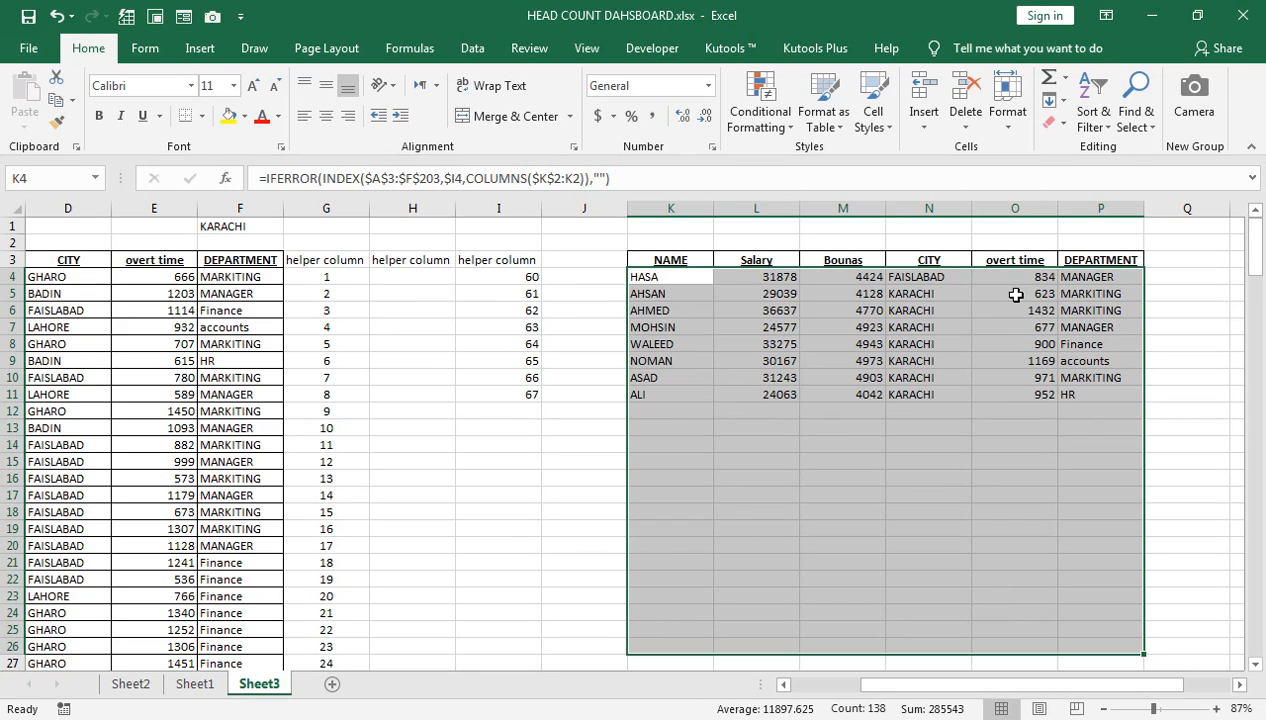
Step: Set the city filter in F1 to BADIN and check how far the results table reaches compared with the third helper column
{"action": "left_click", "coordinate": [250, 227]}
{"action": "left_click", "coordinate": [292, 228]}
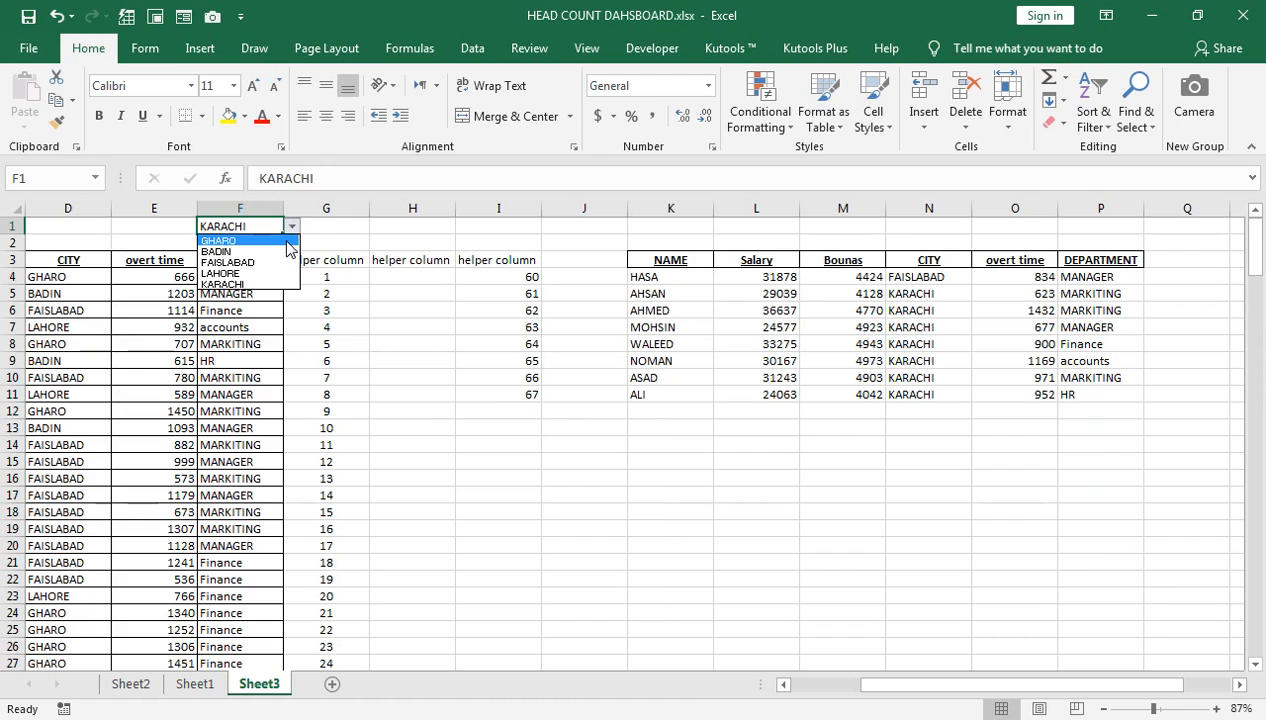
{"action": "left_click", "coordinate": [288, 251]}
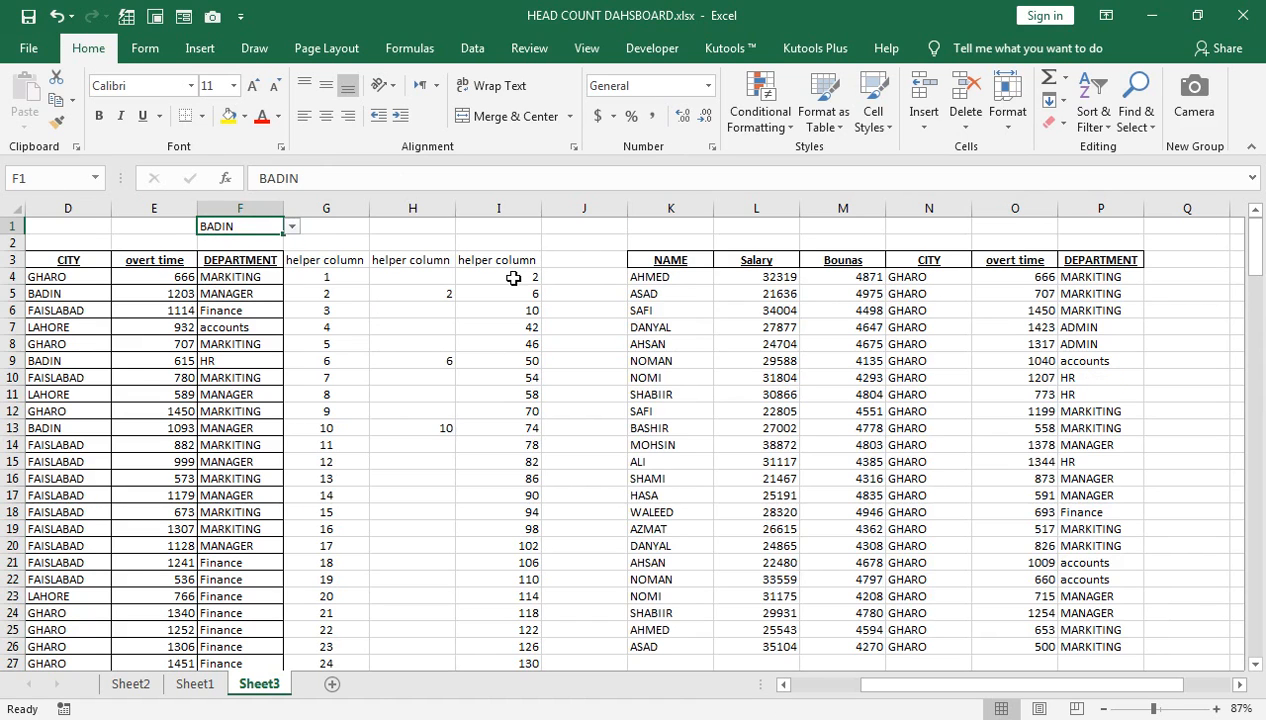
{"action": "scroll", "coordinate": [557, 384], "scroll_direction": "down", "scroll_amount": 6}
{"action": "scroll", "coordinate": [562, 405], "scroll_direction": "down", "scroll_amount": 2}
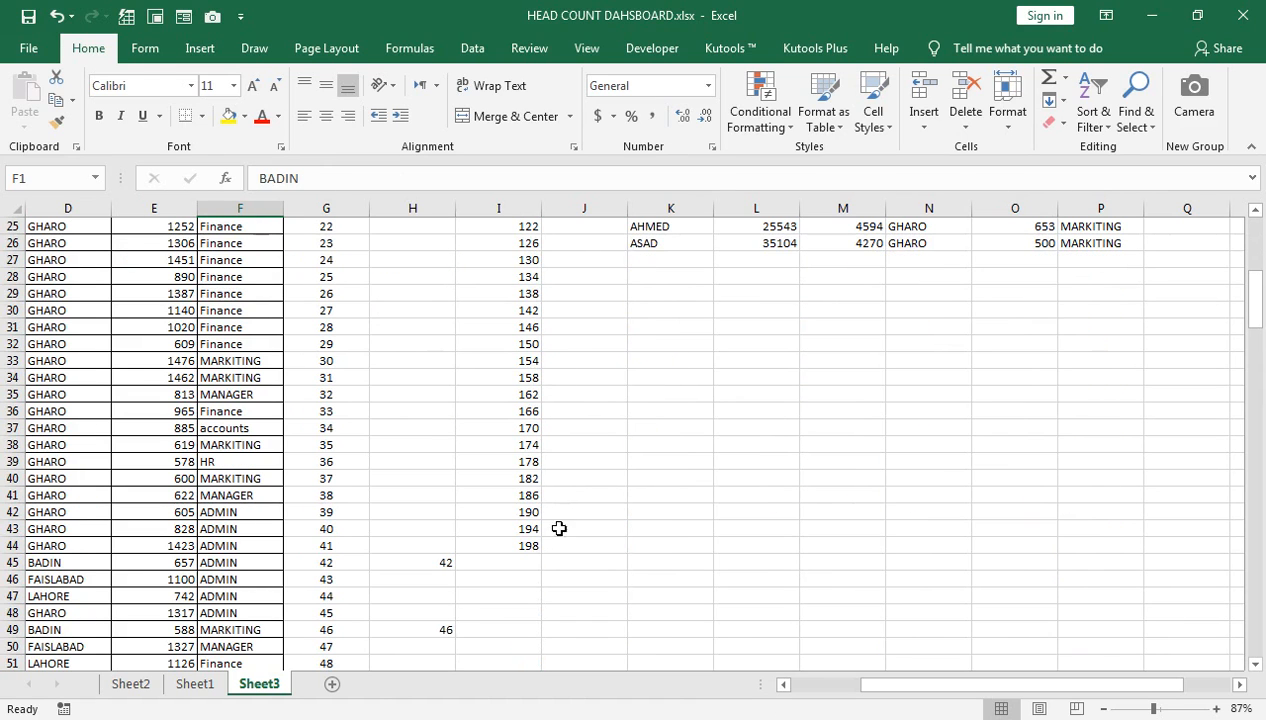
{"action": "scroll", "coordinate": [600, 460], "scroll_direction": "up", "scroll_amount": 3}
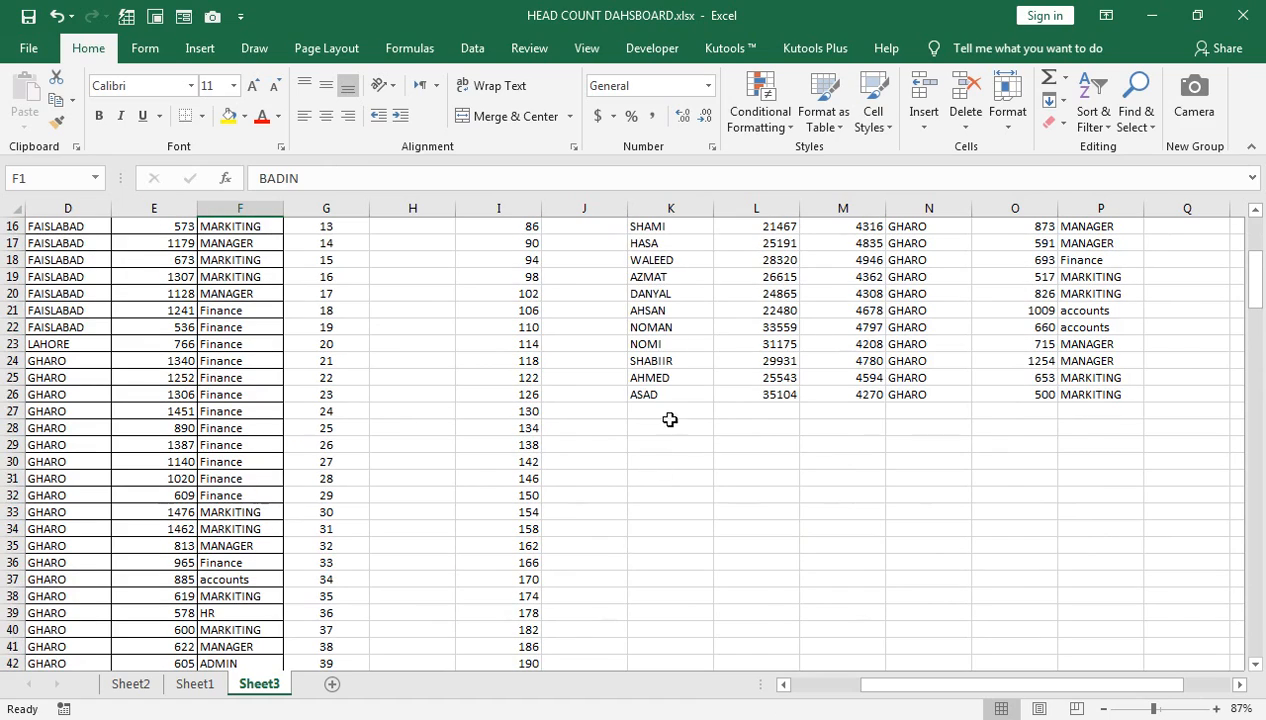
Step: Fill the results table formulas in K26:P26 down through row 93
{"action": "left_click", "coordinate": [663, 394]}
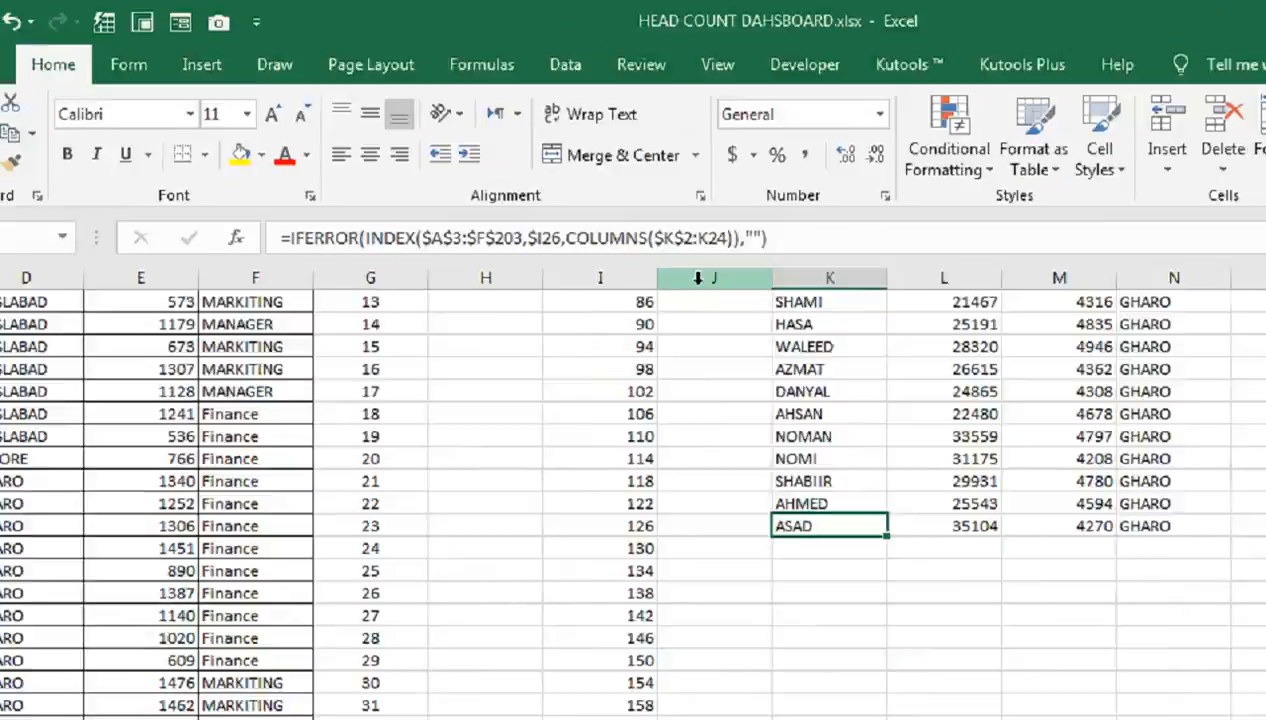
{"action": "left_click", "coordinate": [674, 409]}
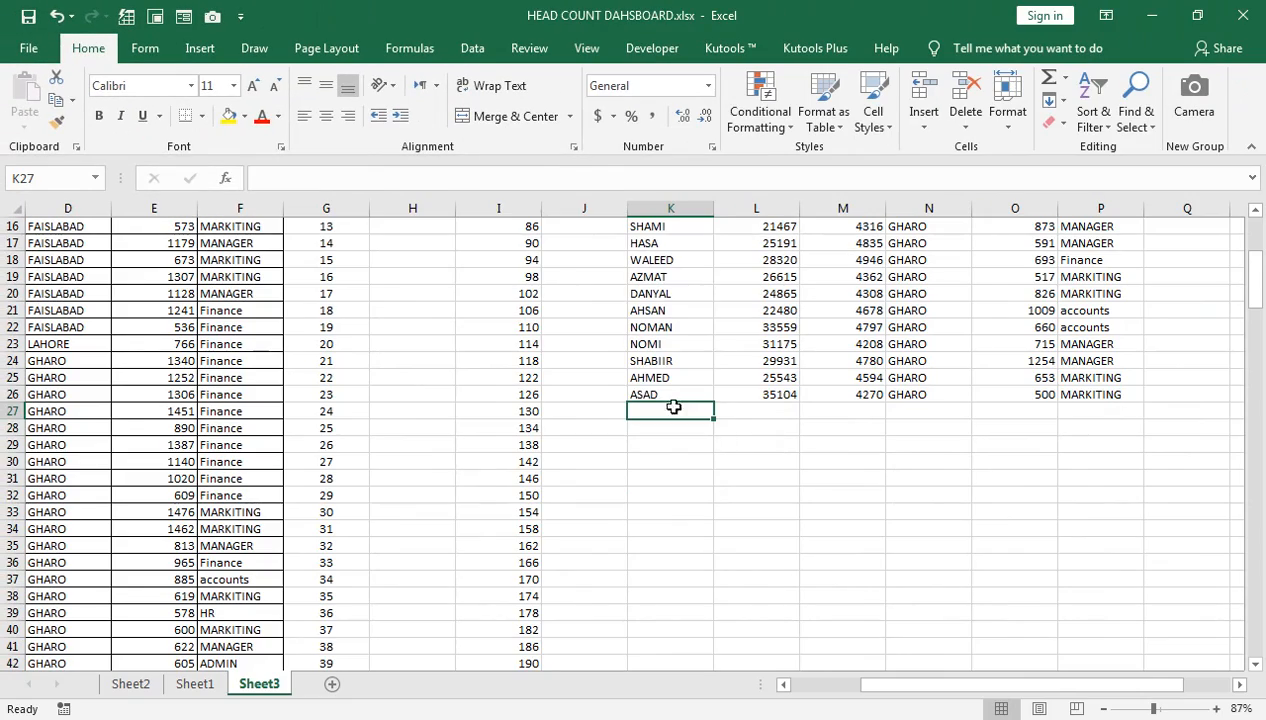
{"action": "left_click", "coordinate": [676, 395]}
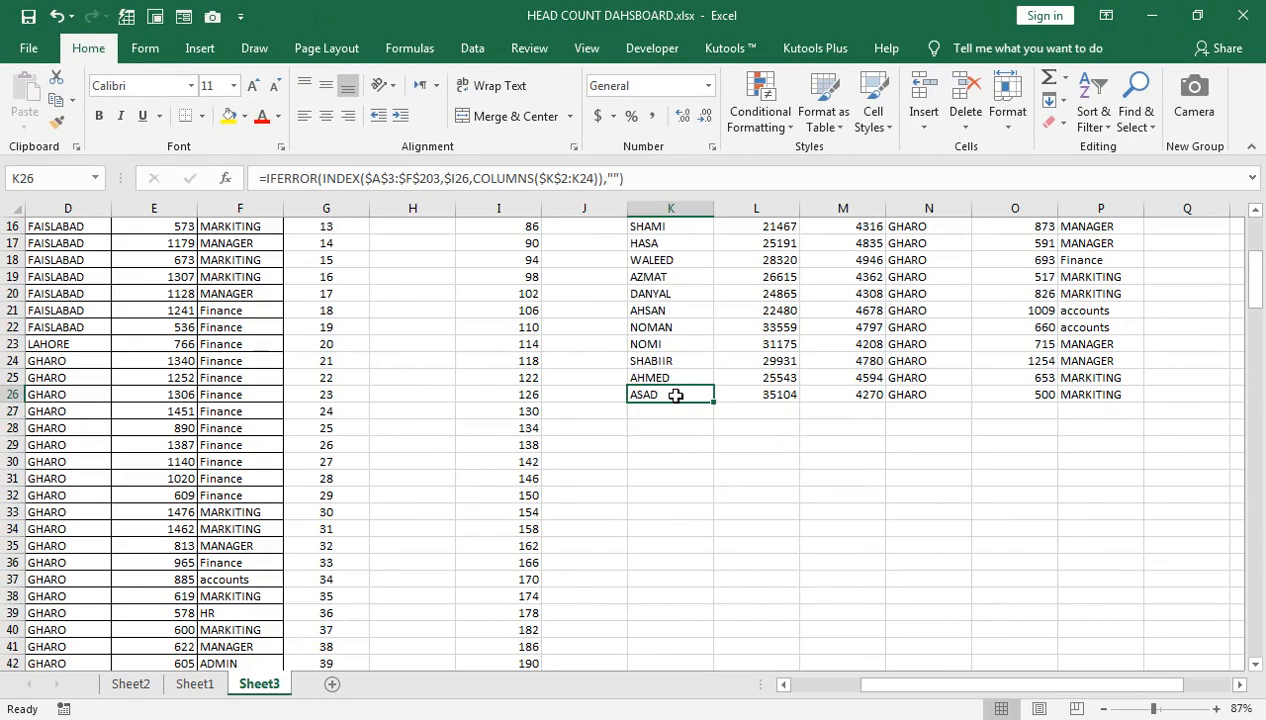
{"action": "key", "text": "shift+Right"}
{"action": "key", "text": "shift+Right"}
{"action": "key", "text": "shift+Right"}
{"action": "key", "text": "shift+Right"}
{"action": "key", "text": "shift+Right"}
{"action": "key", "text": "shift+Down"}
{"action": "key", "text": "shift+Down"}
{"action": "key", "text": "shift+Down"}
{"action": "key", "text": "shift+Down"}
{"action": "key", "text": "shift+Down"}
{"action": "key", "text": "shift+Down"}
{"action": "key", "text": "shift+Down"}
{"action": "key", "text": "shift+Down"}
{"action": "key", "text": "shift+Down"}
{"action": "key", "text": "shift+Down"}
{"action": "key", "text": "shift+Down"}
{"action": "key", "text": "shift+Down"}
{"action": "key", "text": "shift+Down"}
{"action": "key", "text": "shift+Down"}
{"action": "key", "text": "shift+Down"}
{"action": "key", "text": "shift+Down"}
{"action": "key", "text": "shift+Down"}
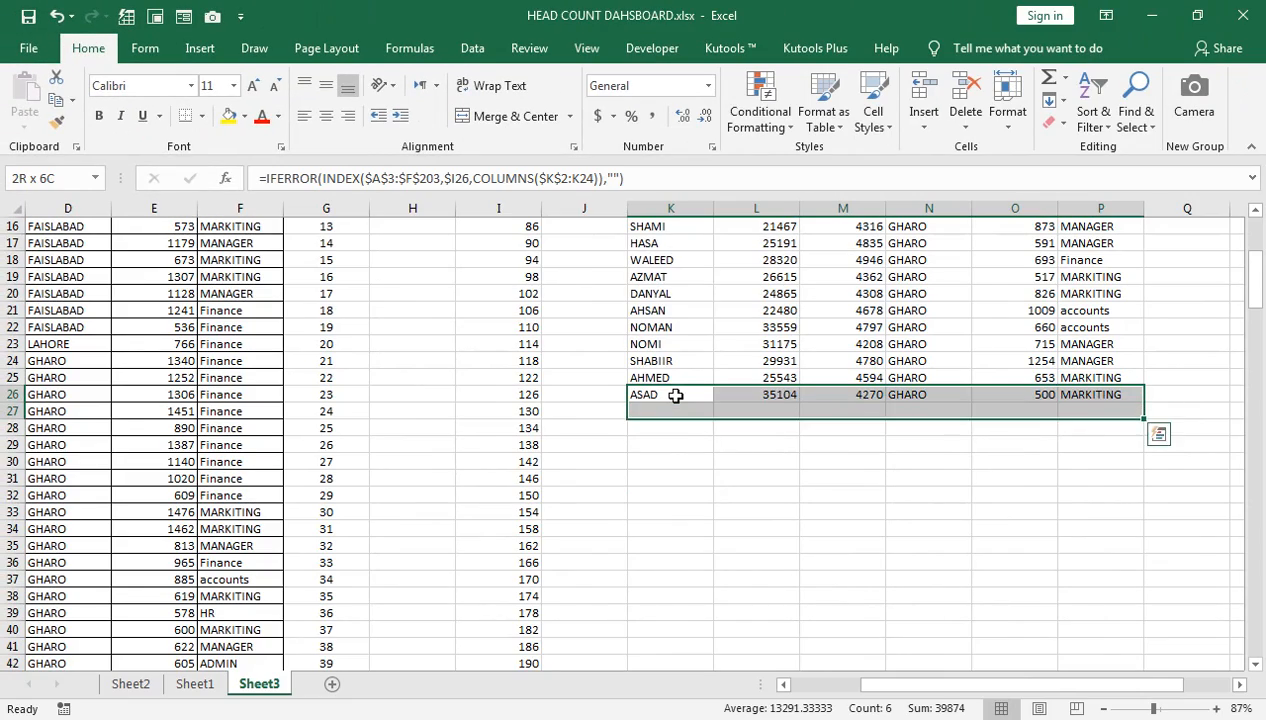
{"action": "key", "text": "shift+Down"}
{"action": "key", "text": "shift+Down"}
{"action": "key", "text": "shift+Down"}
{"action": "key", "text": "shift+Down"}
{"action": "key", "text": "shift+Down"}
{"action": "key", "text": "shift+Down"}
{"action": "key", "text": "shift+Down"}
{"action": "key", "text": "shift+Down"}
{"action": "key", "text": "shift+Down"}
{"action": "key", "text": "shift+Down"}
{"action": "key", "text": "shift+Down"}
{"action": "key", "text": "shift+Down"}
{"action": "key", "text": "shift+Down"}
{"action": "key", "text": "shift+Down"}
{"action": "key", "text": "shift+Down"}
{"action": "key", "text": "shift+Down"}
{"action": "key", "text": "shift+Down"}
{"action": "key", "text": "shift+Down"}
{"action": "key", "text": "shift+Down"}
{"action": "key", "text": "shift+Down"}
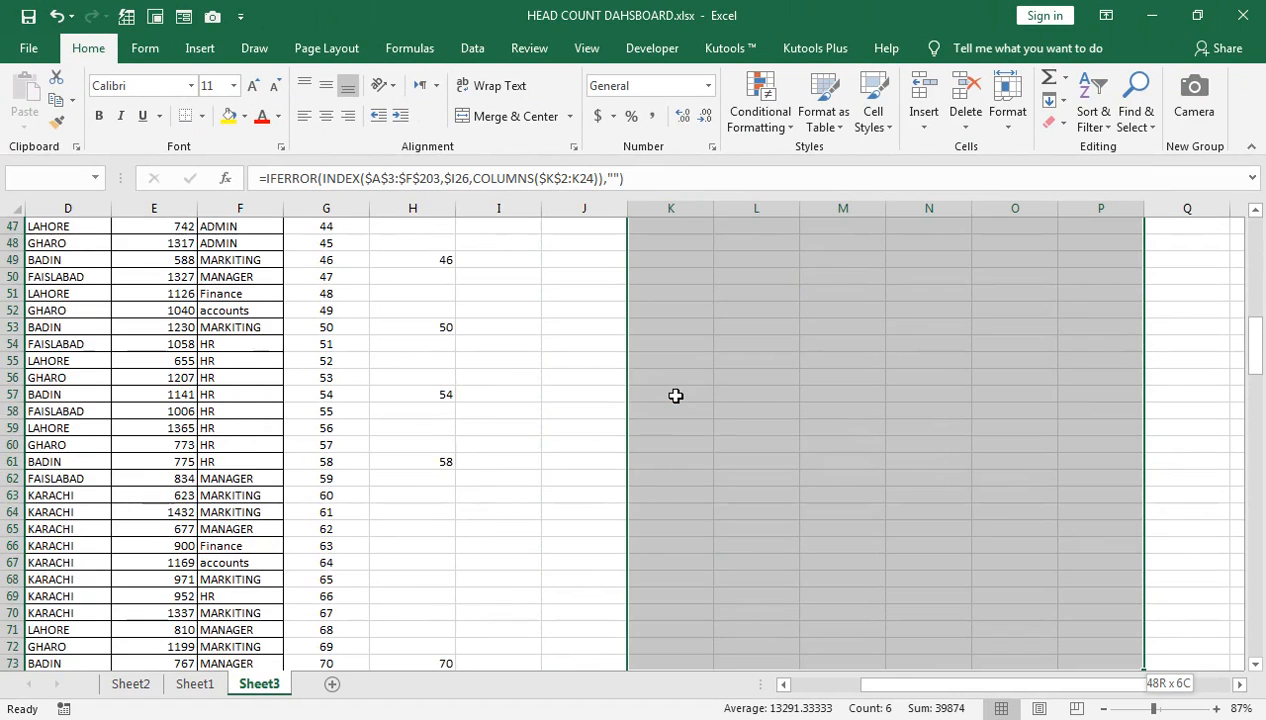
{"action": "key", "text": "shift+Down"}
{"action": "key", "text": "shift+Down"}
{"action": "key", "text": "shift+Down"}
{"action": "key", "text": "shift+Down"}
{"action": "key", "text": "shift+Down"}
{"action": "key", "text": "shift+Down"}
{"action": "key", "text": "shift+Down"}
{"action": "key", "text": "shift+Down"}
{"action": "key", "text": "shift+Down"}
{"action": "key", "text": "shift+Down"}
{"action": "key", "text": "shift+Down"}
{"action": "key", "text": "shift+Down"}
{"action": "key", "text": "shift+Down"}
{"action": "key", "text": "shift+Down"}
{"action": "key", "text": "shift+Down"}
{"action": "key", "text": "shift+Down"}
{"action": "key", "text": "shift+Down"}
{"action": "key", "text": "shift+Down"}
{"action": "key", "text": "shift+Down"}
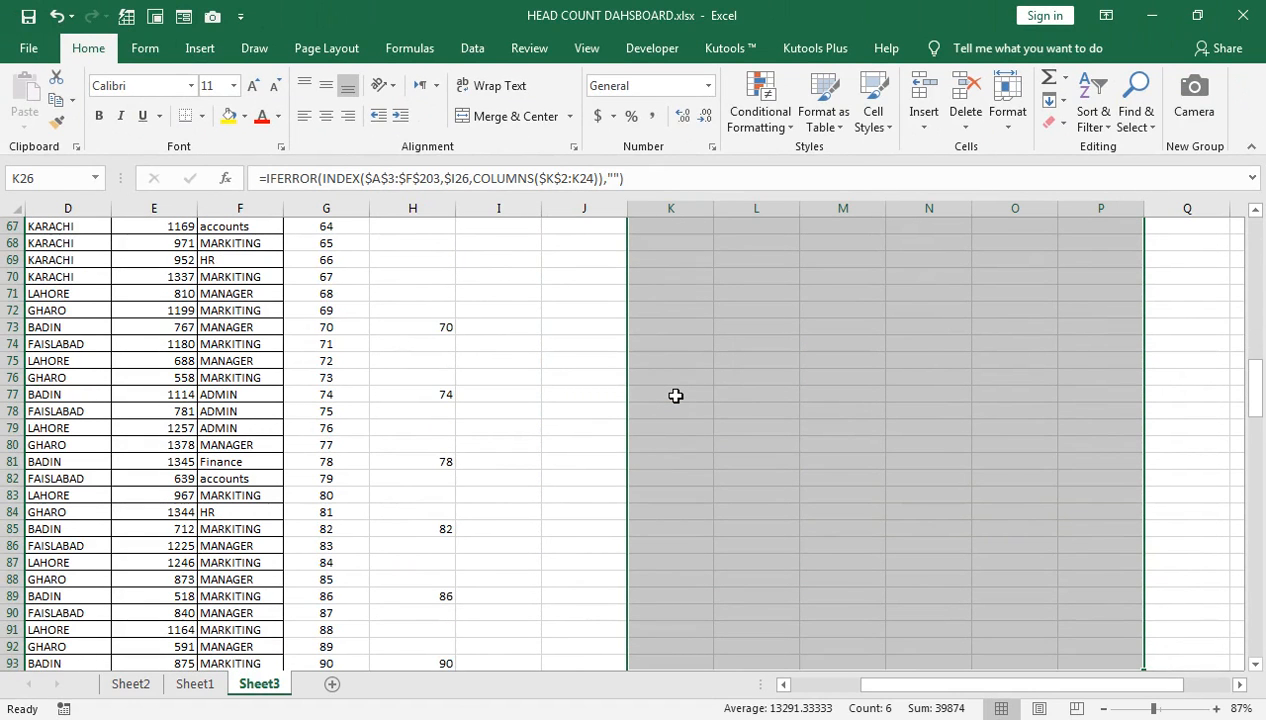
Step: Examine the extended results rows and the formulas in the blank cells below the last record
{"action": "left_click", "coordinate": [652, 394]}
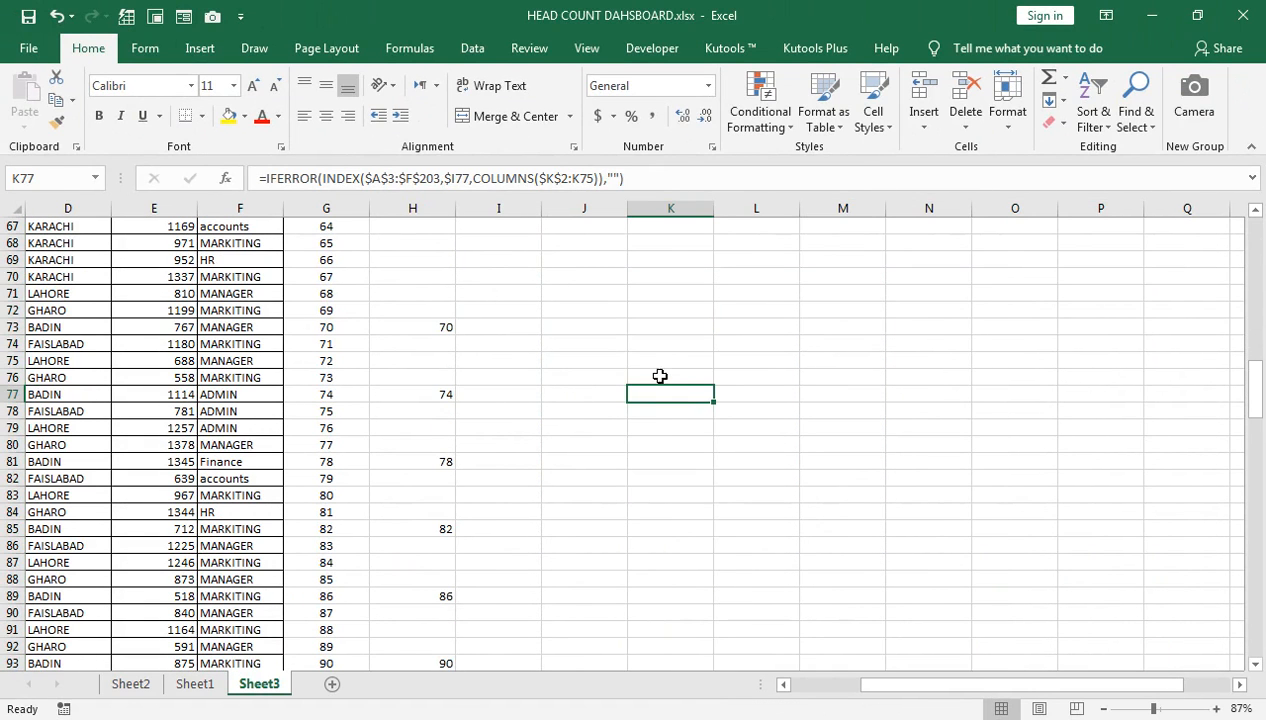
{"action": "key", "text": "ctrl+Up"}
{"action": "key", "text": "ctrl+Up"}
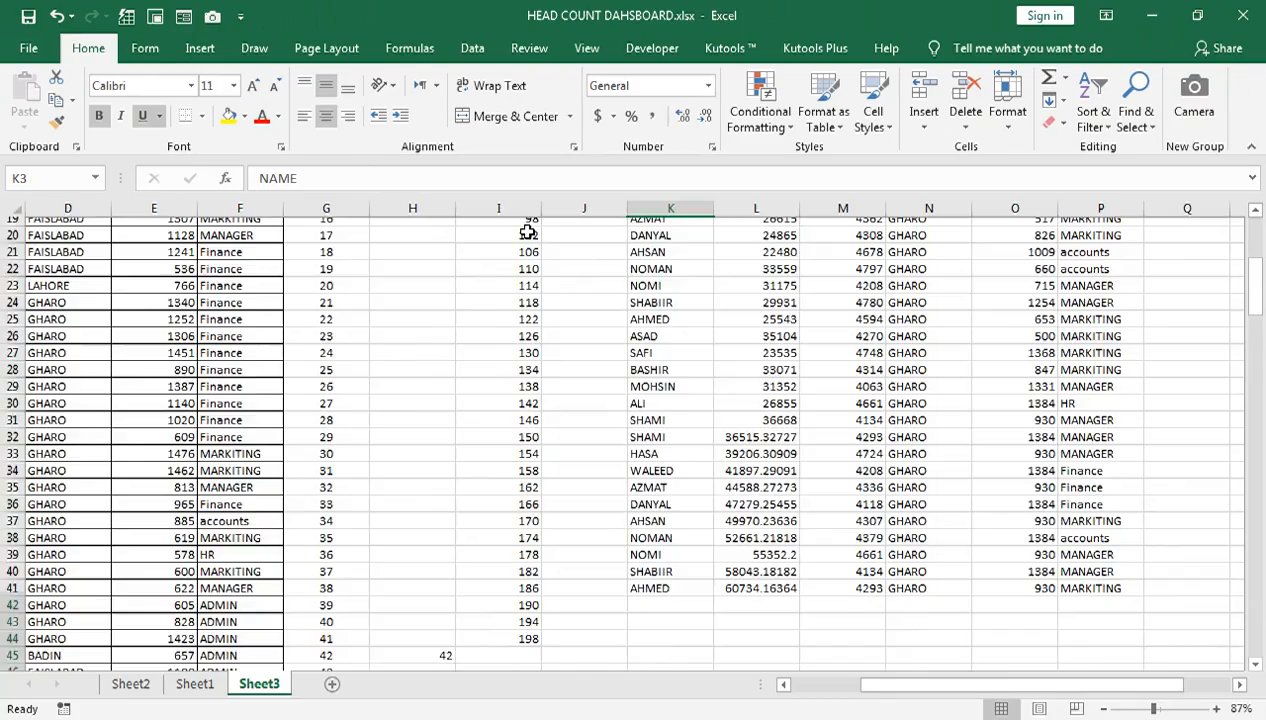
{"action": "scroll", "coordinate": [899, 556], "scroll_direction": "down", "scroll_amount": 8}
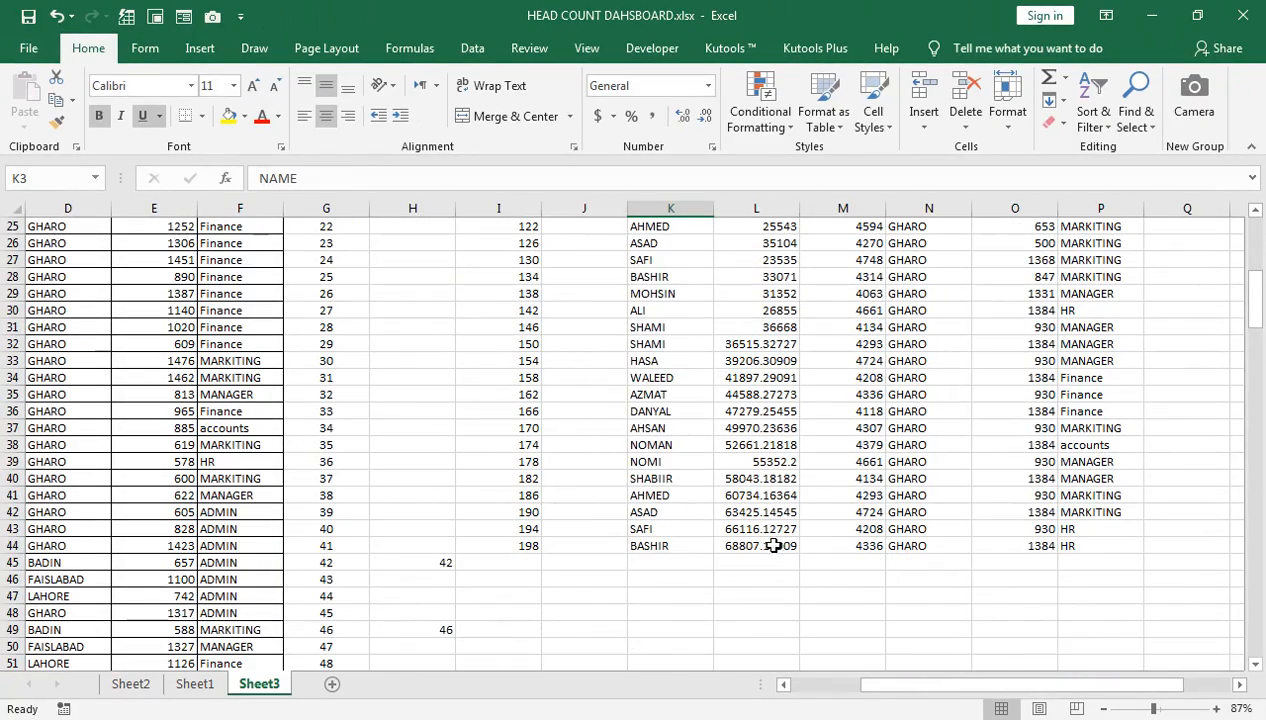
{"action": "double_click", "coordinate": [681, 602]}
{"action": "key", "text": "Return"}
{"action": "scroll", "coordinate": [684, 618], "scroll_direction": "up", "scroll_amount": 8}
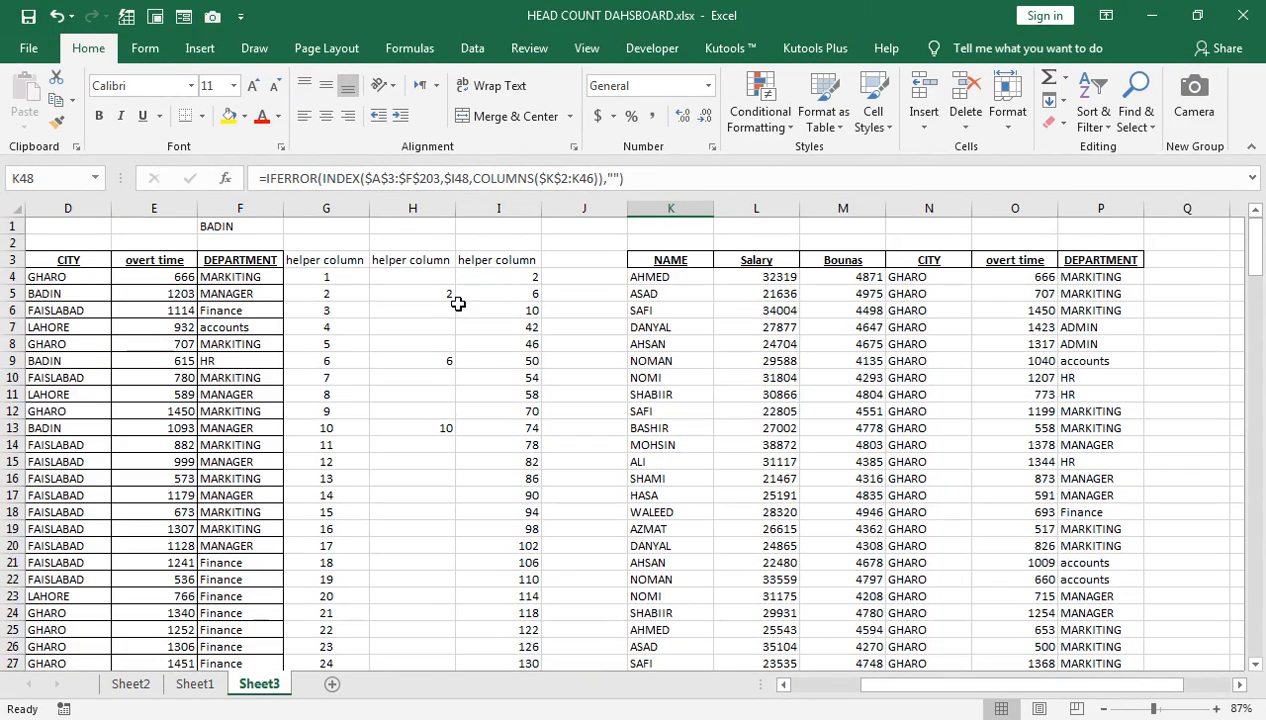
Step: Apply thick outside borders to the city filter cell F1
{"action": "left_click", "coordinate": [225, 226]}
{"action": "left_click", "coordinate": [201, 116]}
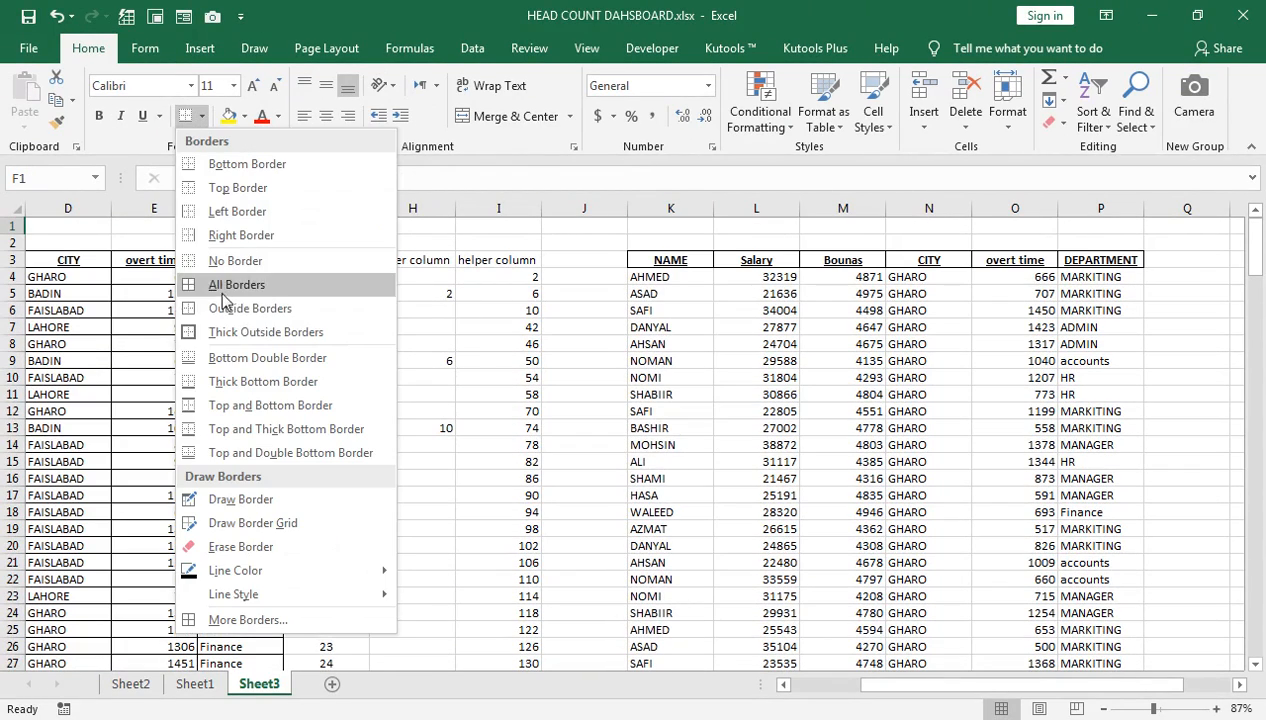
{"action": "left_click", "coordinate": [226, 357]}
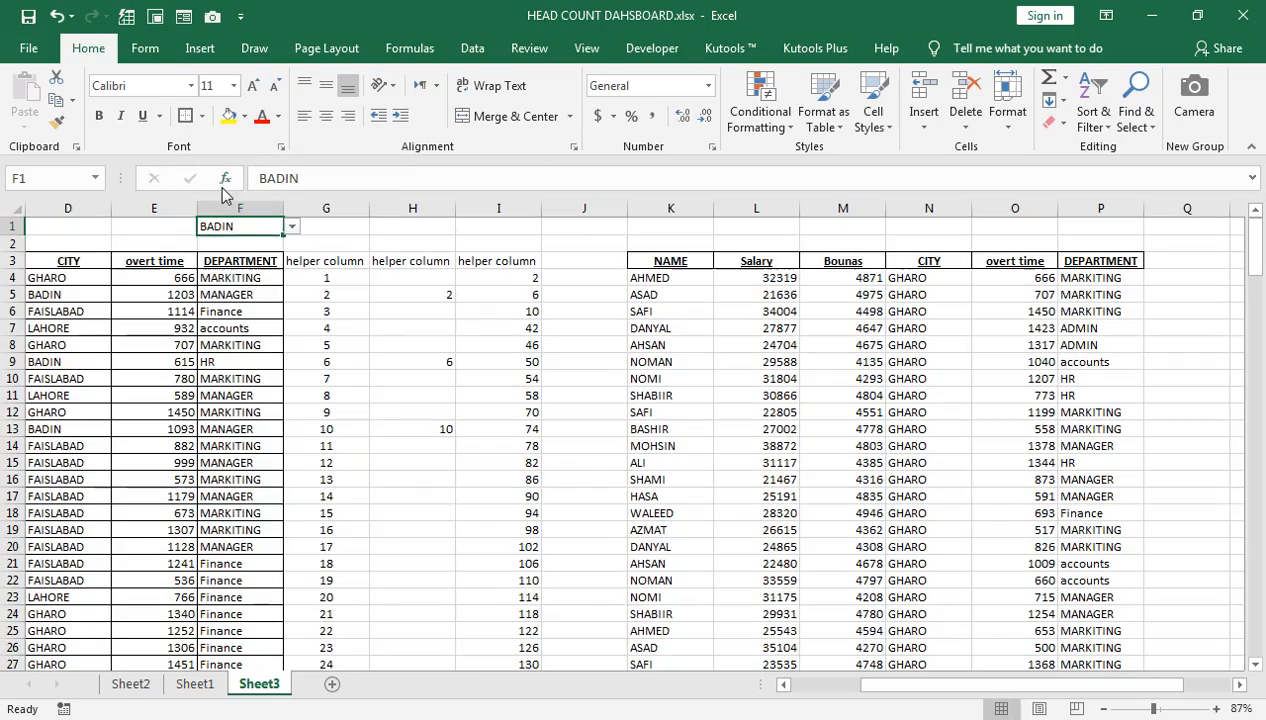
Step: Set the city filter to FAISLABAD and review the extracted records down to the end of the results table
{"action": "left_click", "coordinate": [291, 226]}
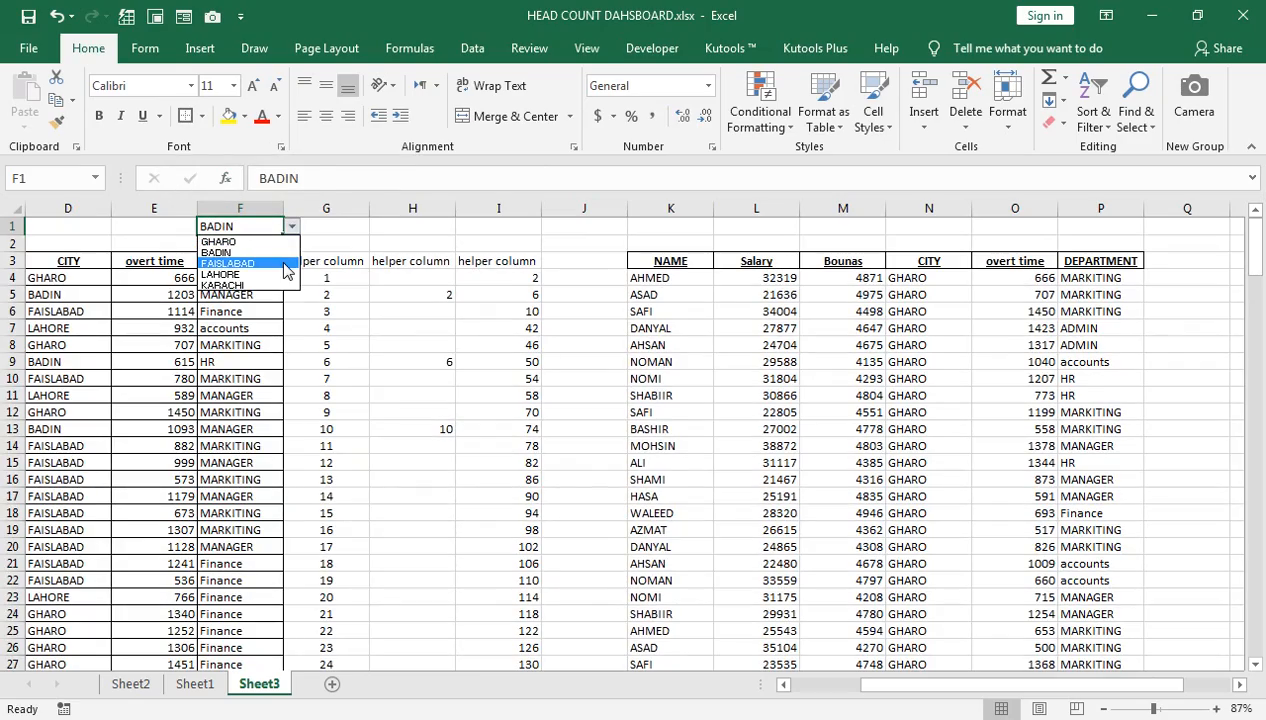
{"action": "left_click", "coordinate": [280, 263]}
{"action": "scroll", "coordinate": [585, 376], "scroll_direction": "down", "scroll_amount": 12}
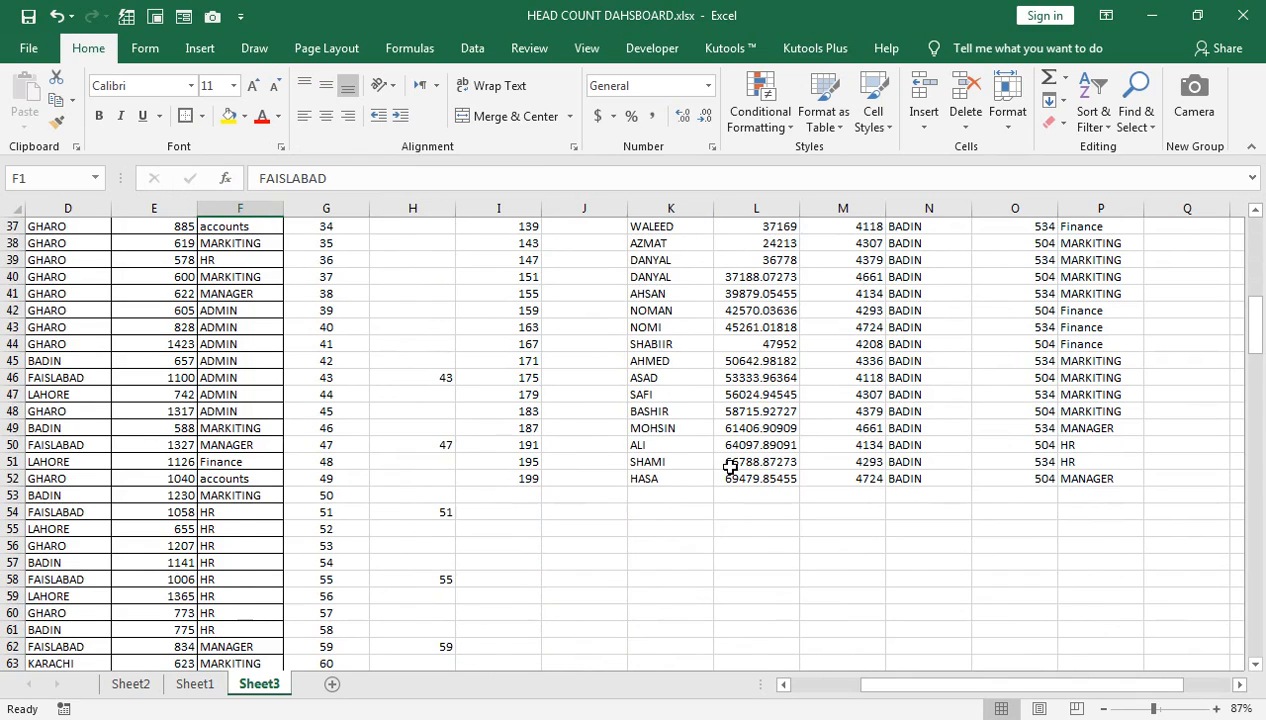
{"action": "scroll", "coordinate": [729, 466], "scroll_direction": "up", "scroll_amount": 10}
{"action": "scroll", "coordinate": [909, 465], "scroll_direction": "up", "scroll_amount": 2}
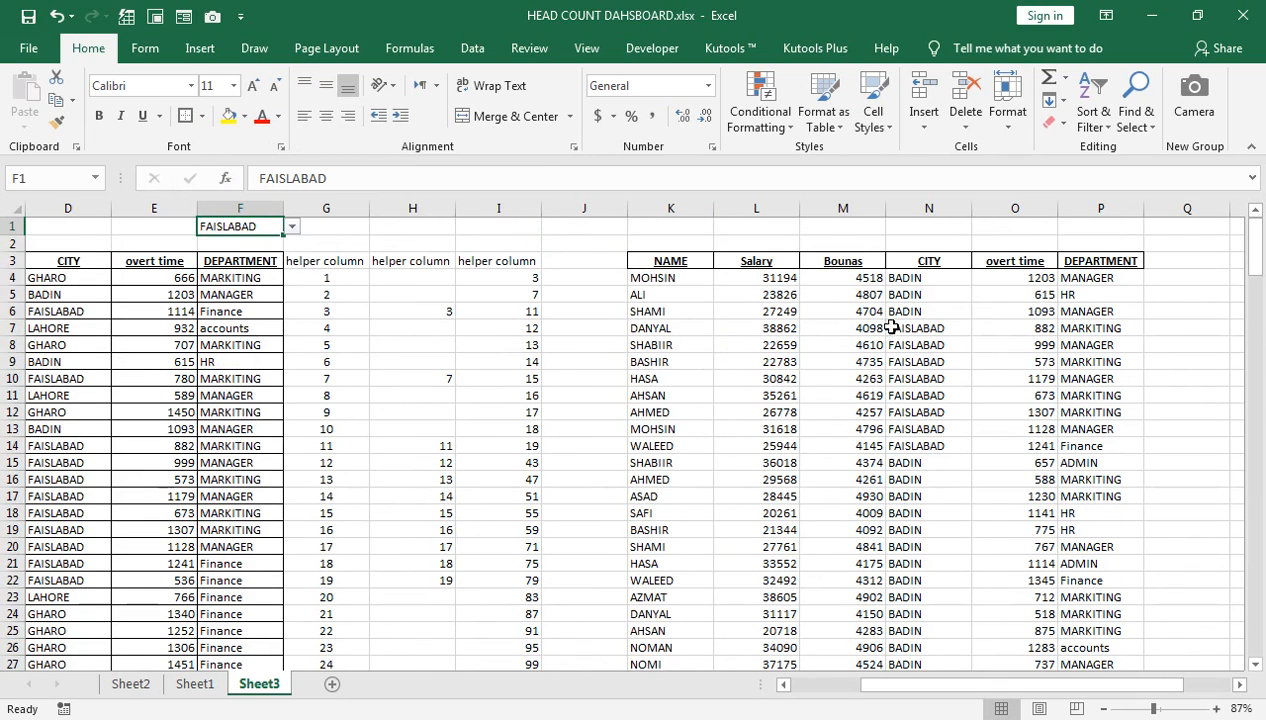
Step: Set the city filter to LAHORE and review the extracted records down to the end of the results table
{"action": "left_click", "coordinate": [291, 227]}
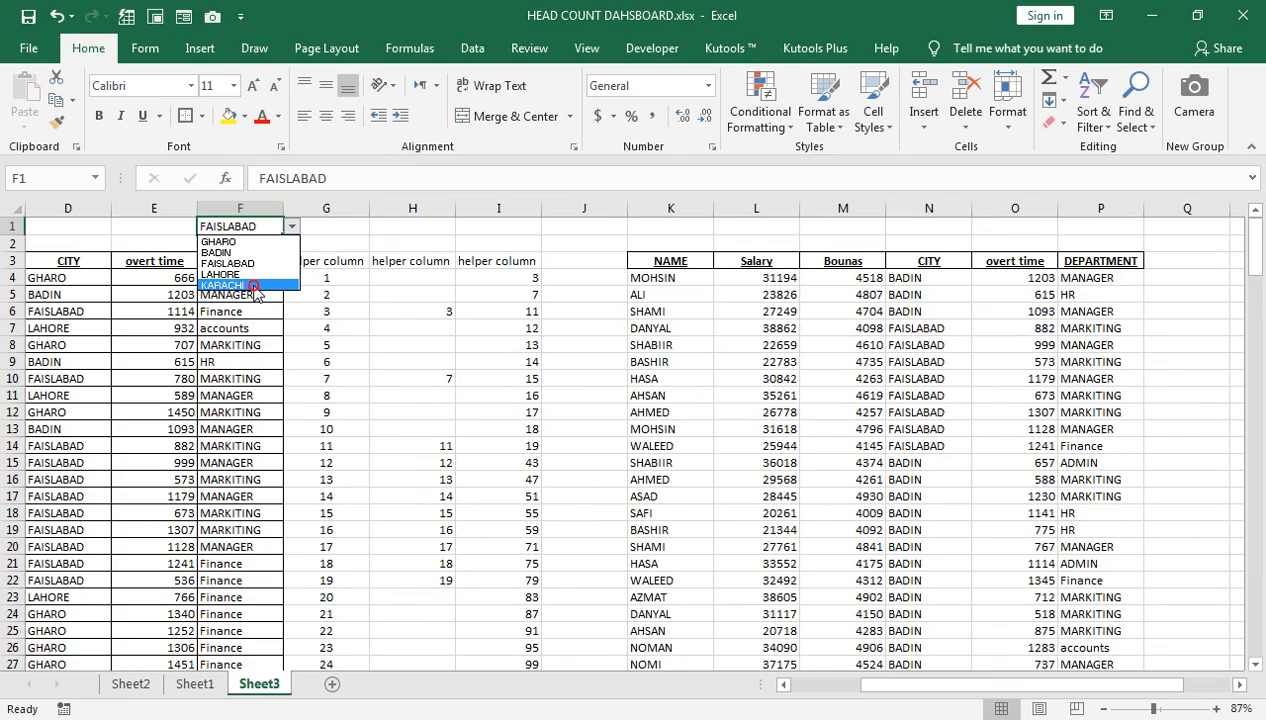
{"action": "left_click", "coordinate": [222, 274]}
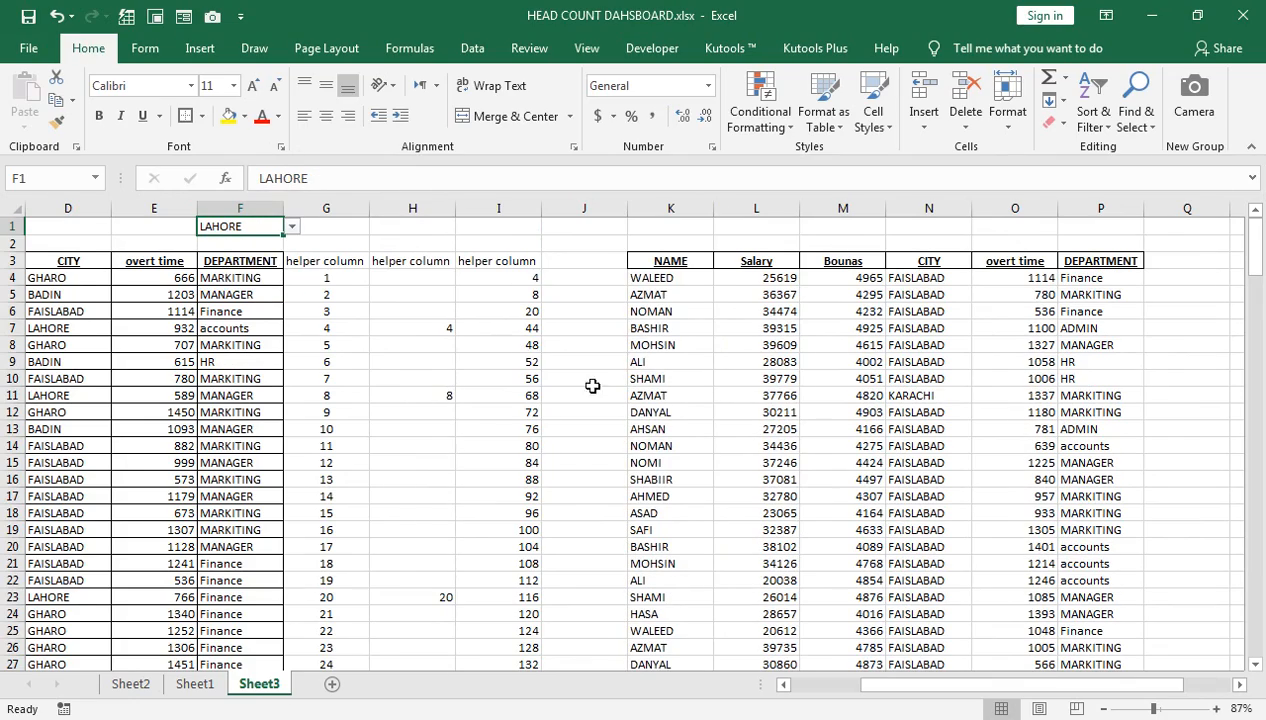
{"action": "scroll", "coordinate": [600, 400], "scroll_direction": "down", "scroll_amount": 1}
{"action": "scroll", "coordinate": [600, 480], "scroll_direction": "down", "scroll_amount": 12}
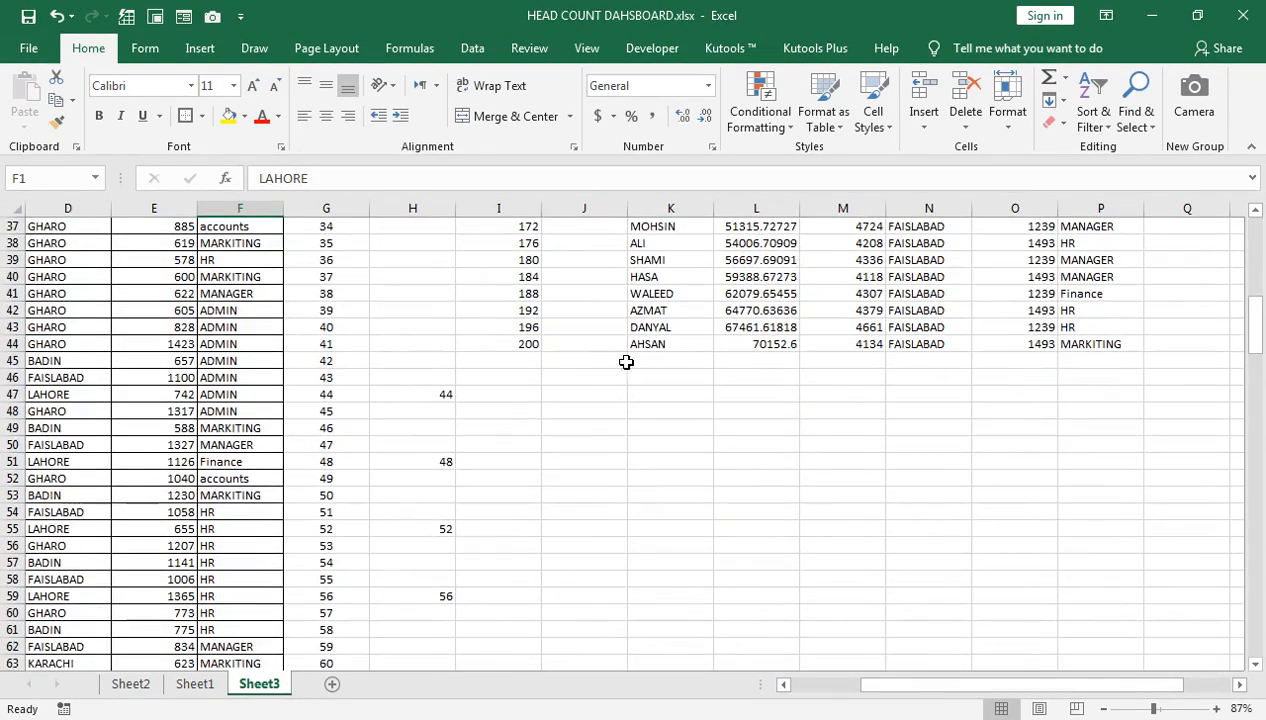
{"action": "scroll", "coordinate": [690, 410], "scroll_direction": "up", "scroll_amount": 5}
{"action": "scroll", "coordinate": [716, 425], "scroll_direction": "up", "scroll_amount": 4}
{"action": "scroll", "coordinate": [940, 425], "scroll_direction": "up", "scroll_amount": 3}
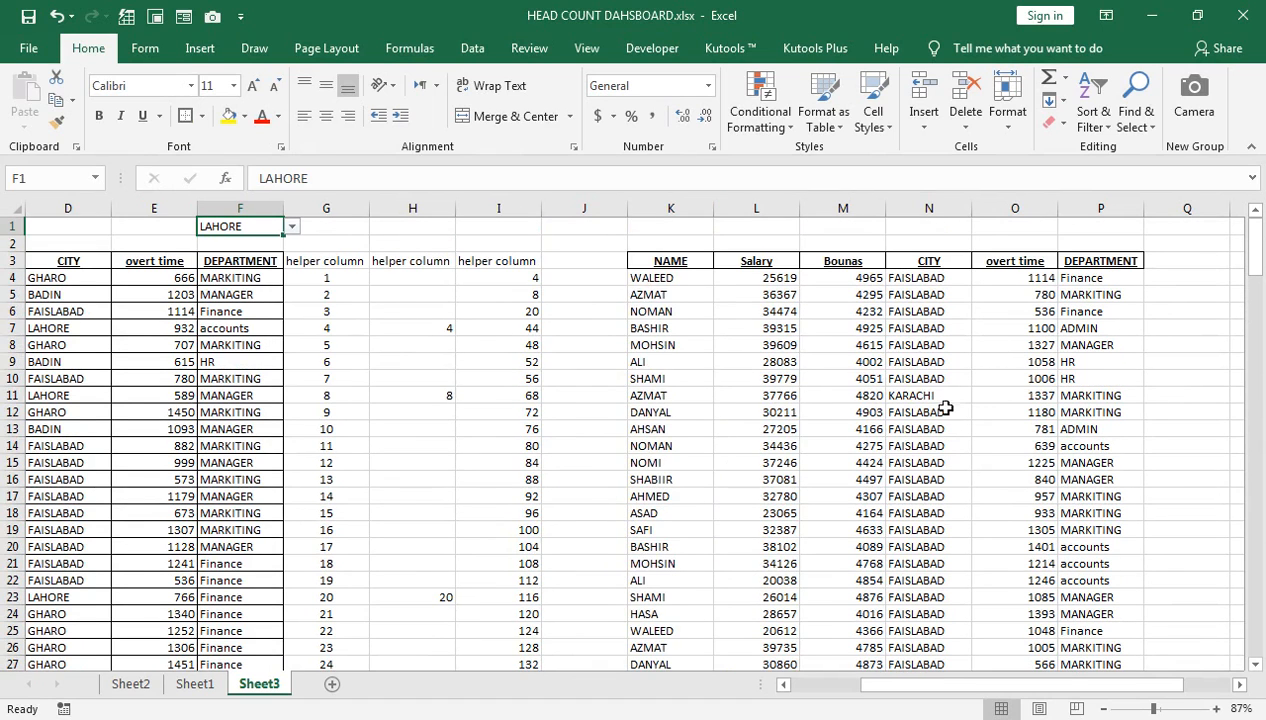
Step: Switch the city filter in F1 from LAHORE back to FAISLABAD
{"action": "left_click", "coordinate": [300, 226]}
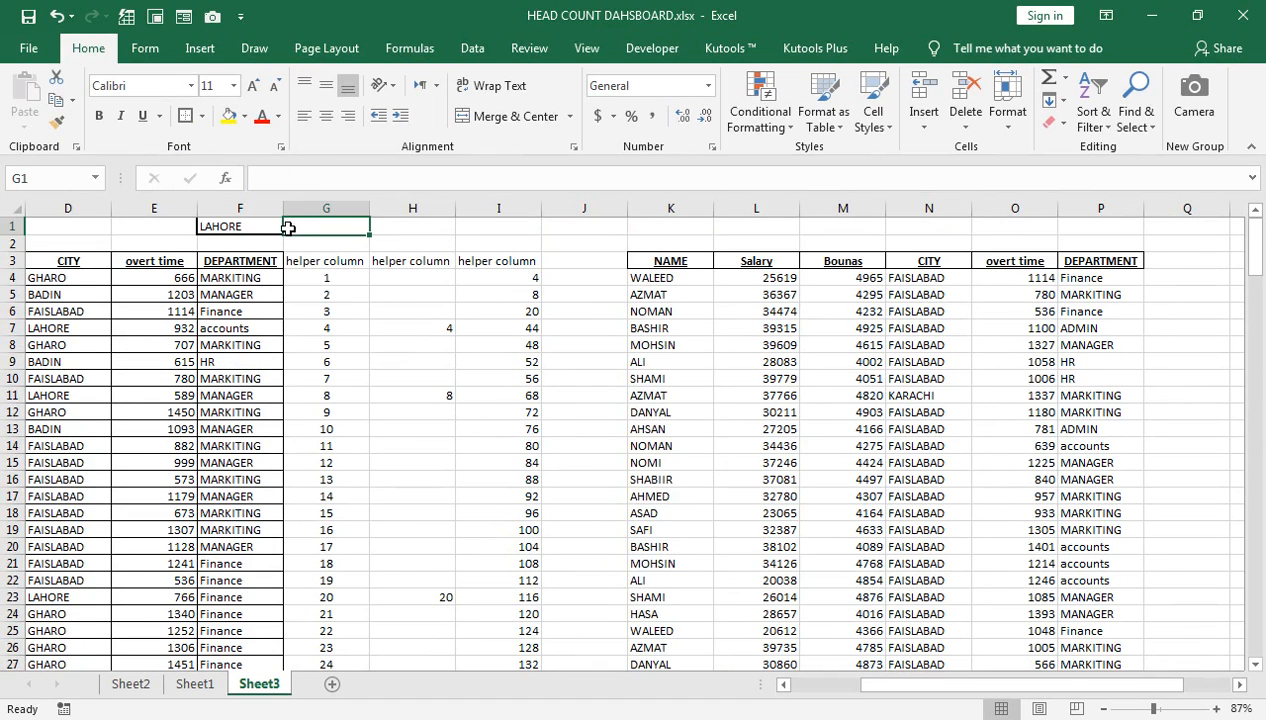
{"action": "left_click", "coordinate": [275, 228]}
{"action": "left_click", "coordinate": [291, 227]}
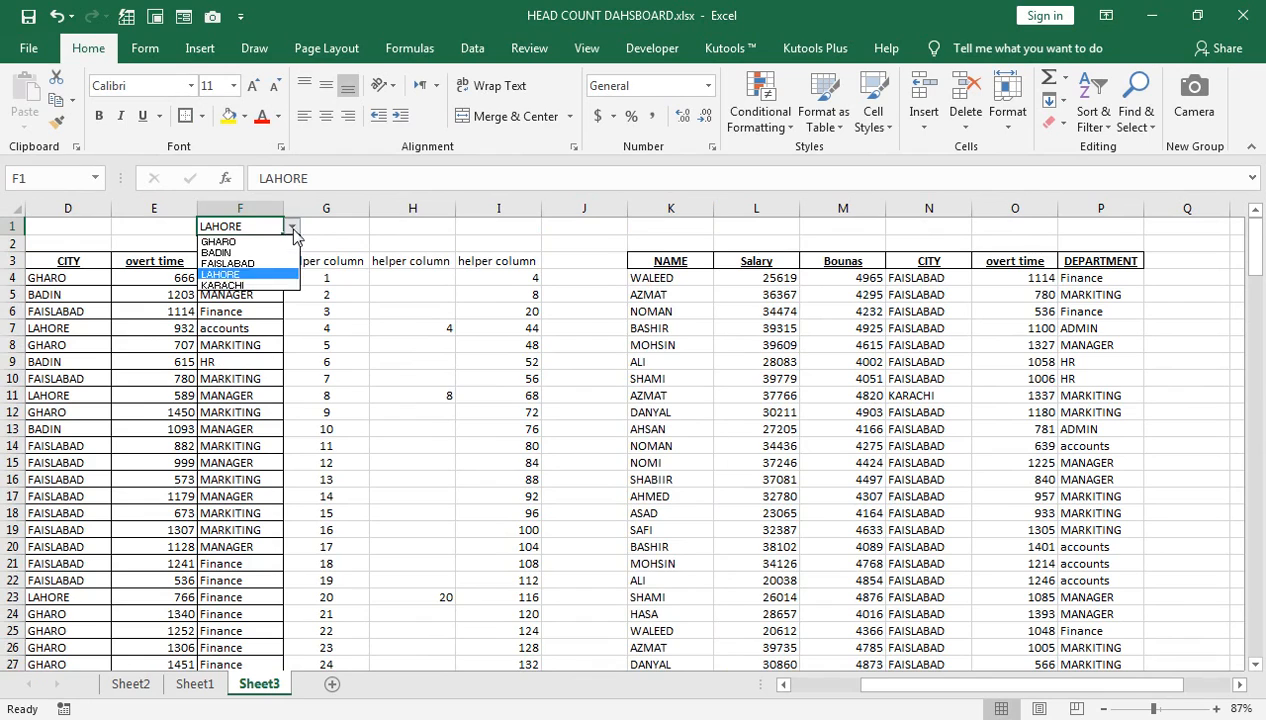
{"action": "left_click", "coordinate": [239, 263]}
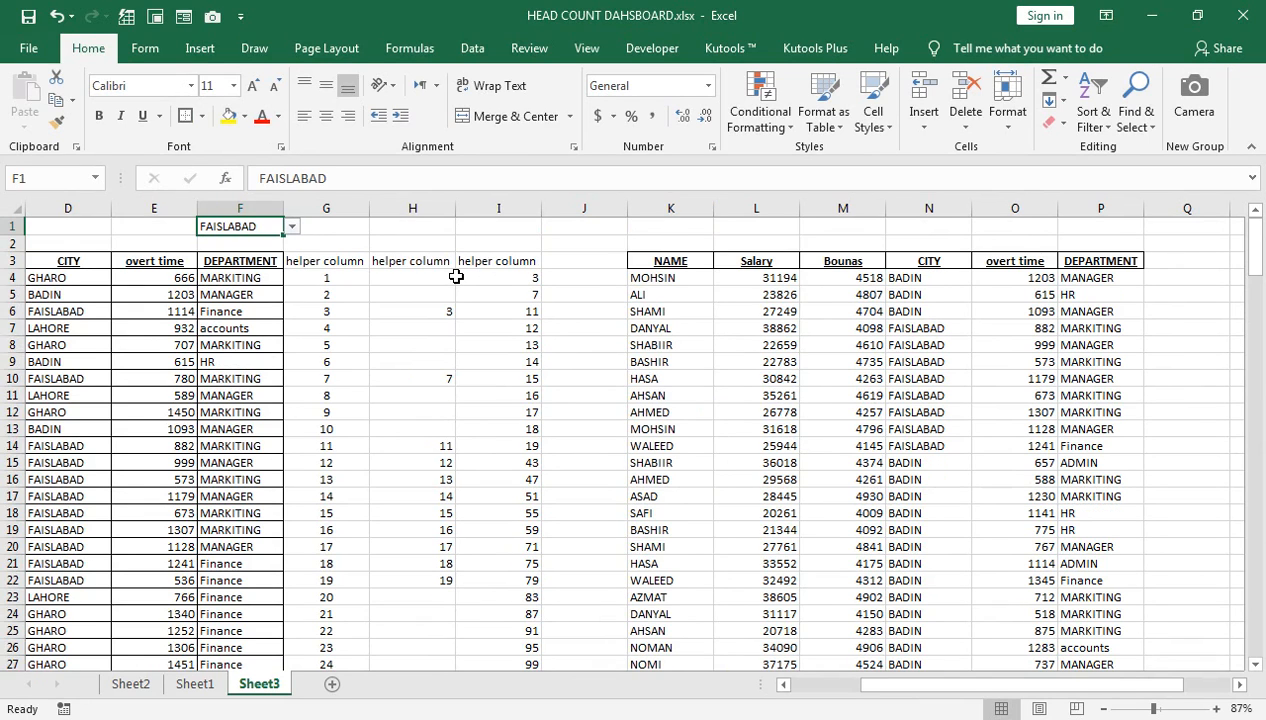